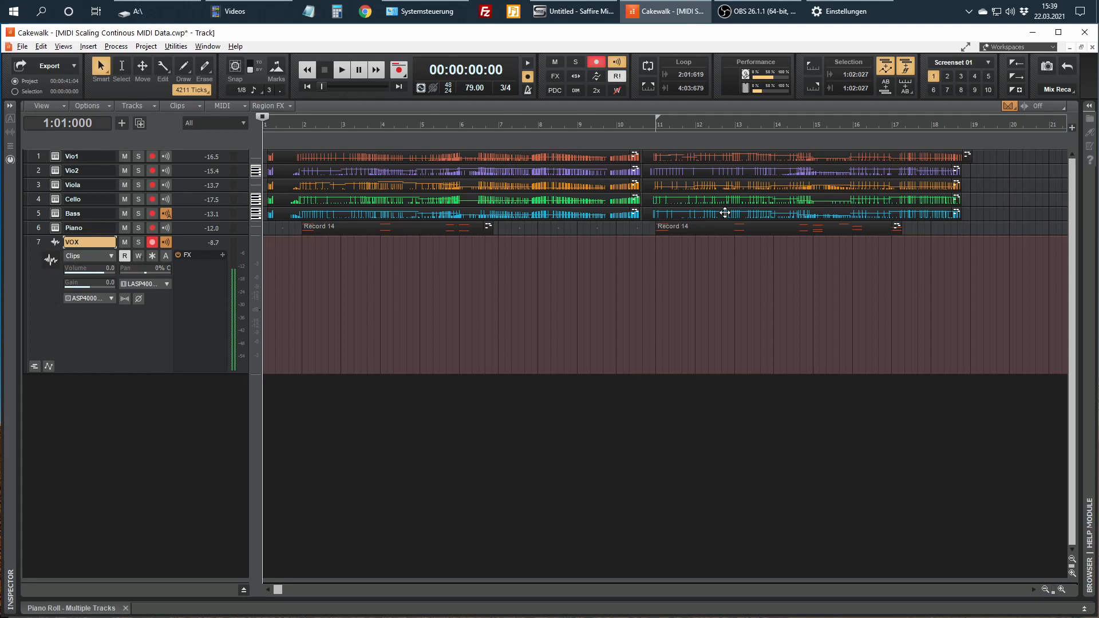
Play the whole arrangement from the beginning and stop after the last clips
key(space)
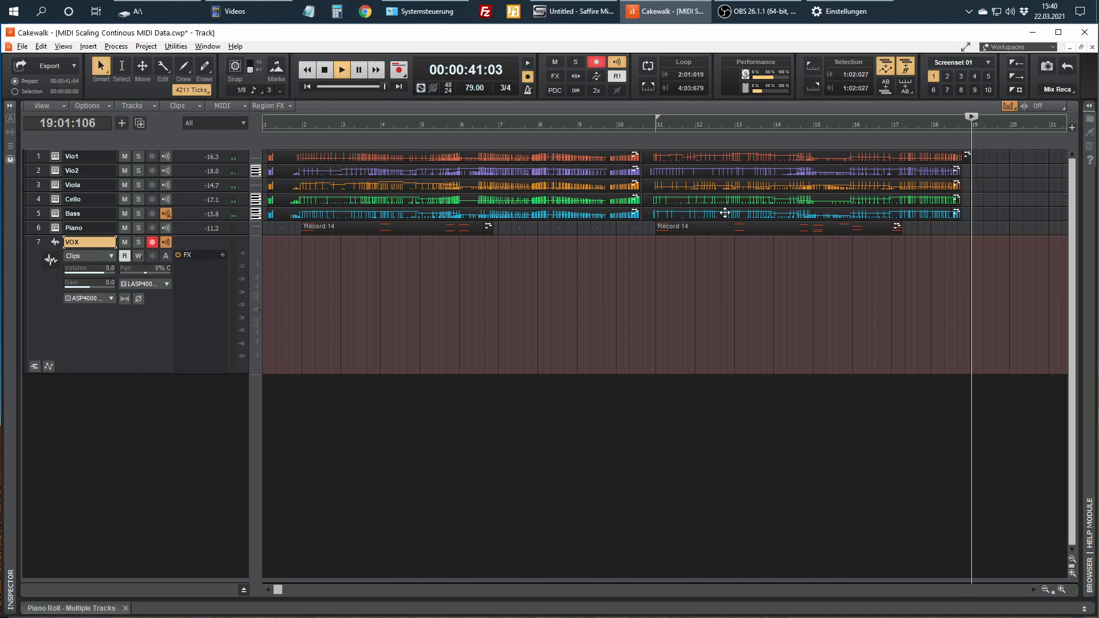
key(space)
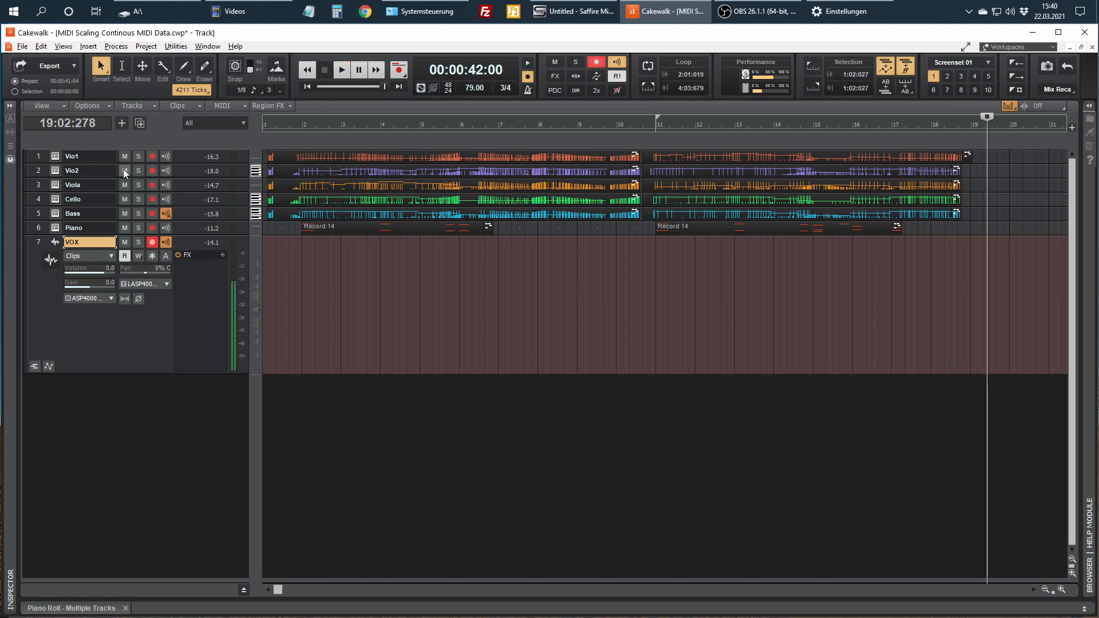
Mute the Vio2, Viola, Cello, Bass and Piano tracks and open the Vio1 clip in the piano roll, rewound to the start
drag(123, 170, 125, 225)
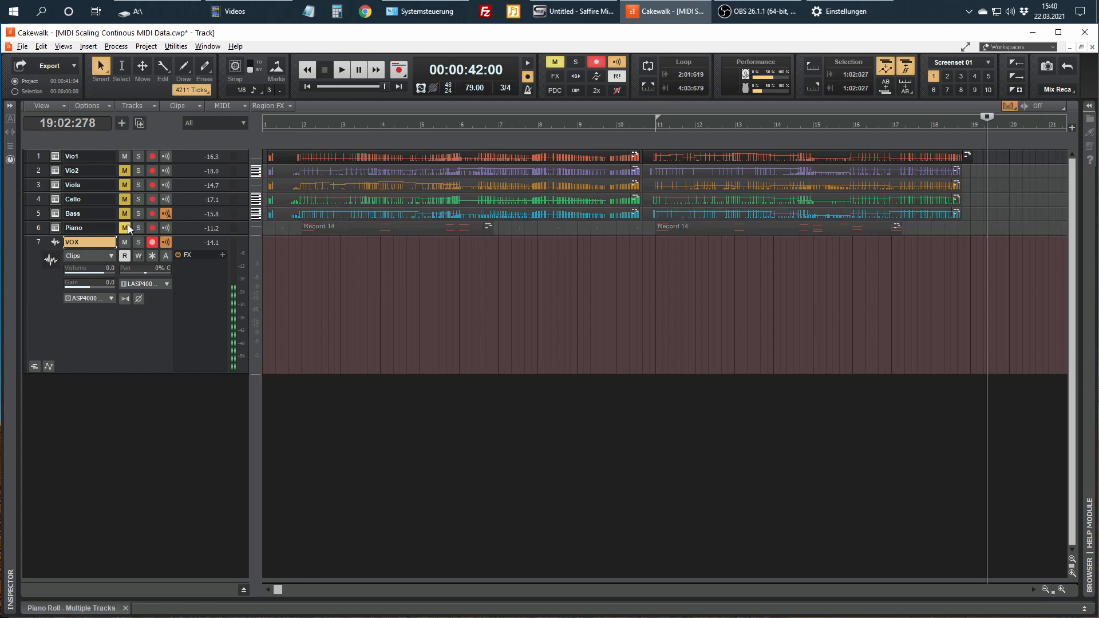
click(201, 156)
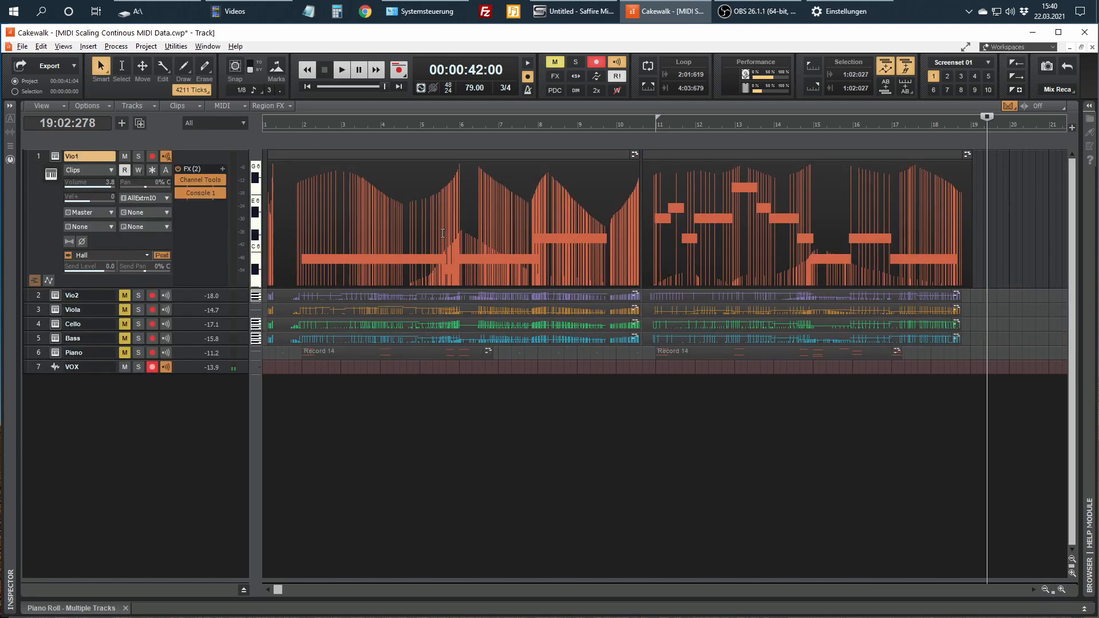
double_click(896, 258)
key(w)
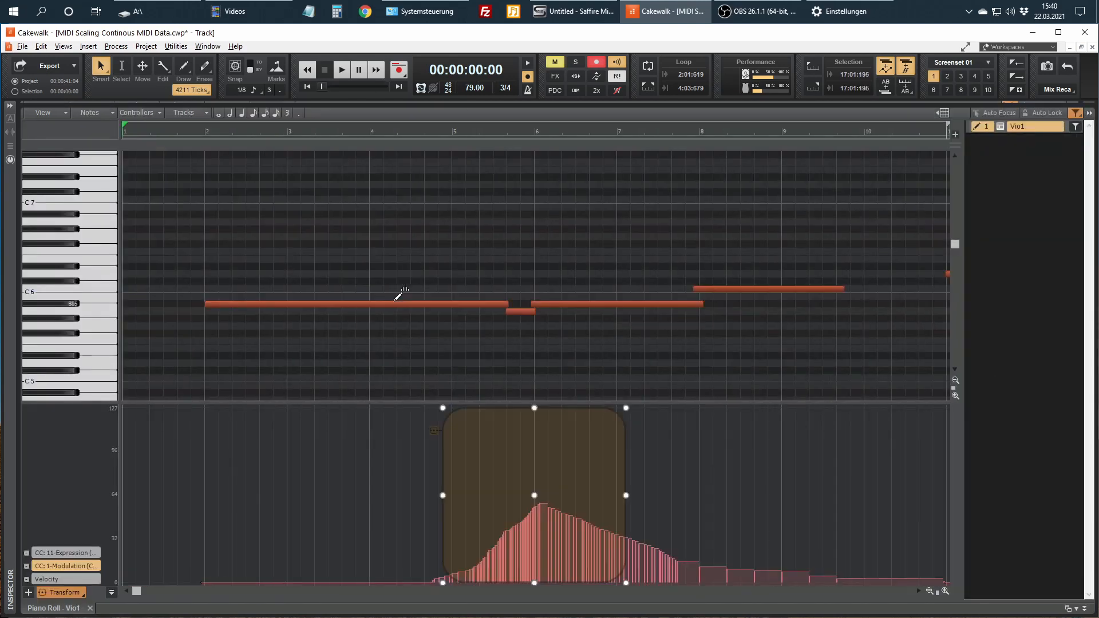
Turn off the Transform tool and show the CC 1-Modulation data across both Vio1 phrases
scroll(395, 296, down, 1)
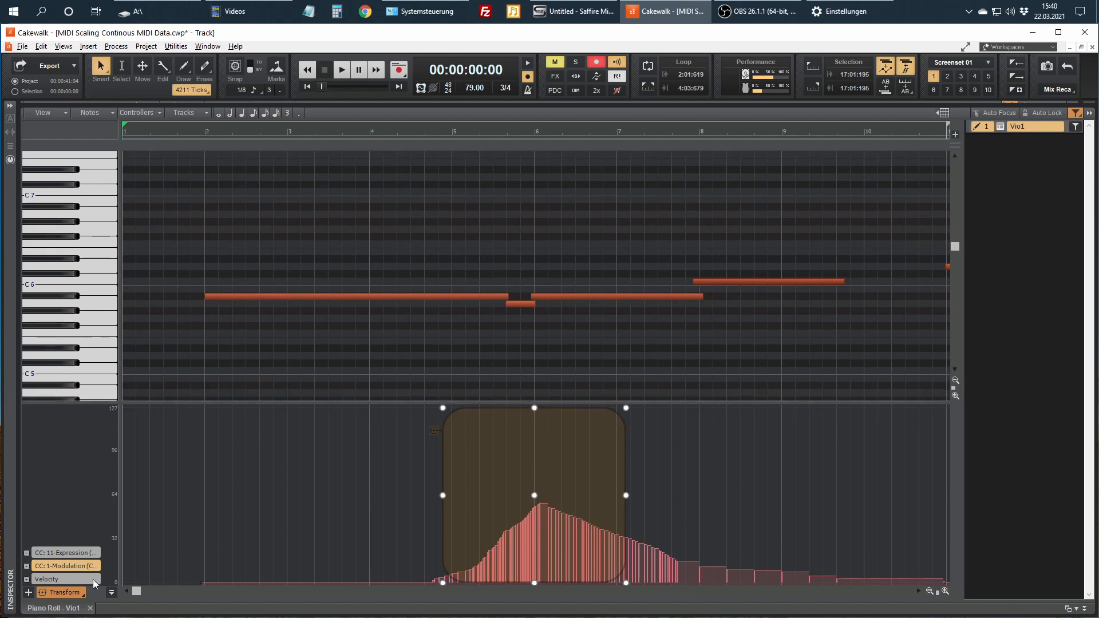
click(50, 593)
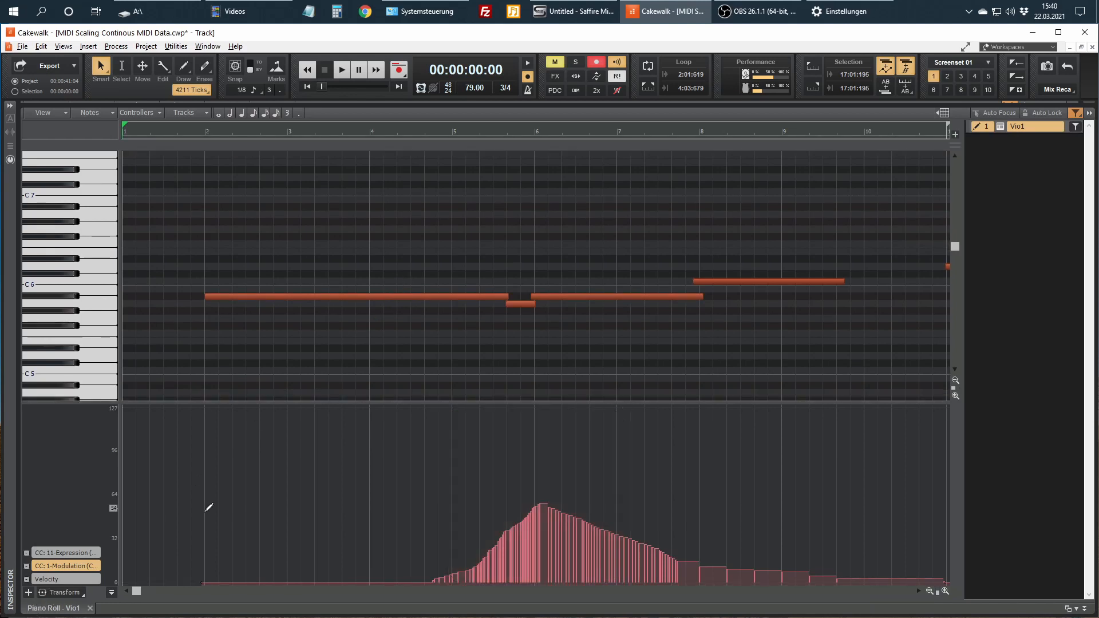
click(575, 330)
scroll(576, 330, down, 4)
scroll(577, 327, down, 1)
scroll(578, 327, up, 1)
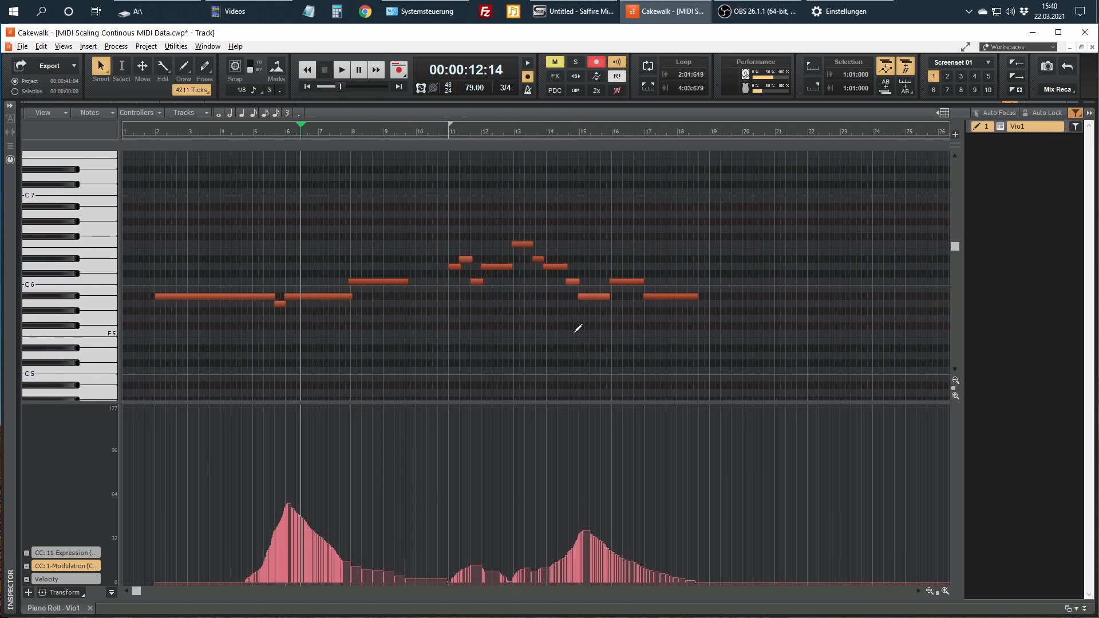
Show Vio1's CC 11-Expression data and compare it with CC 1-Modulation around the final notes
click(68, 552)
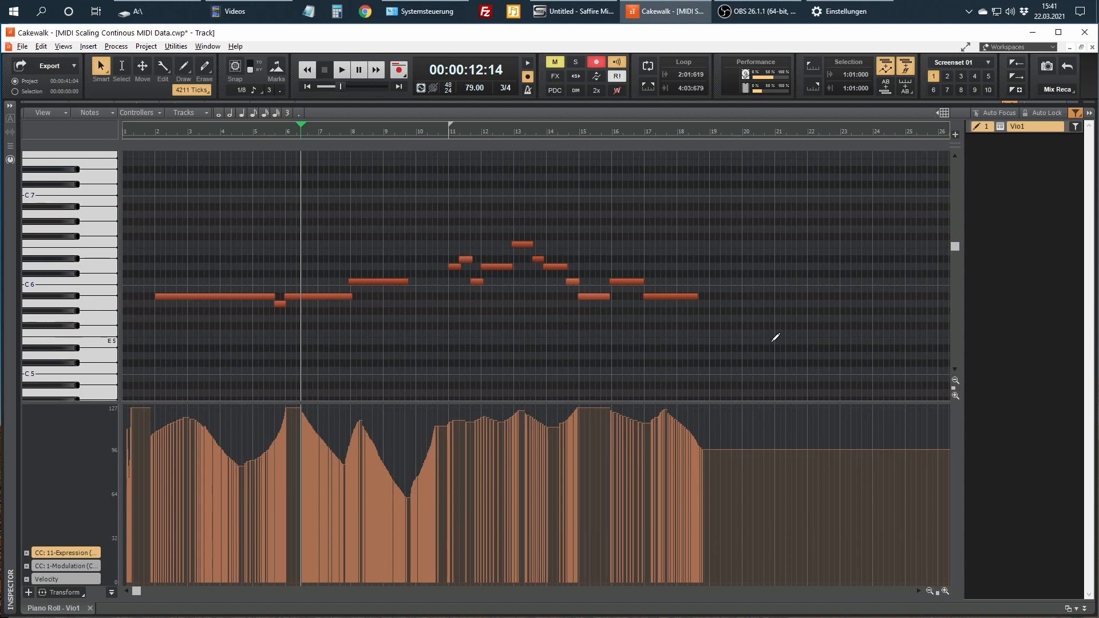
click(690, 310)
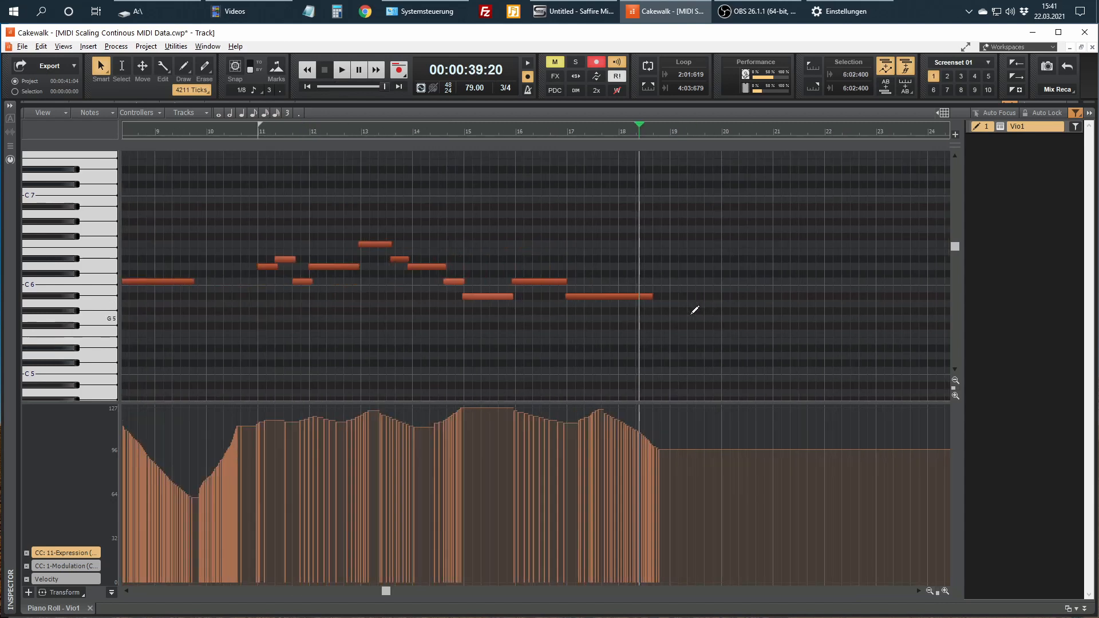
scroll(658, 303, down, 3)
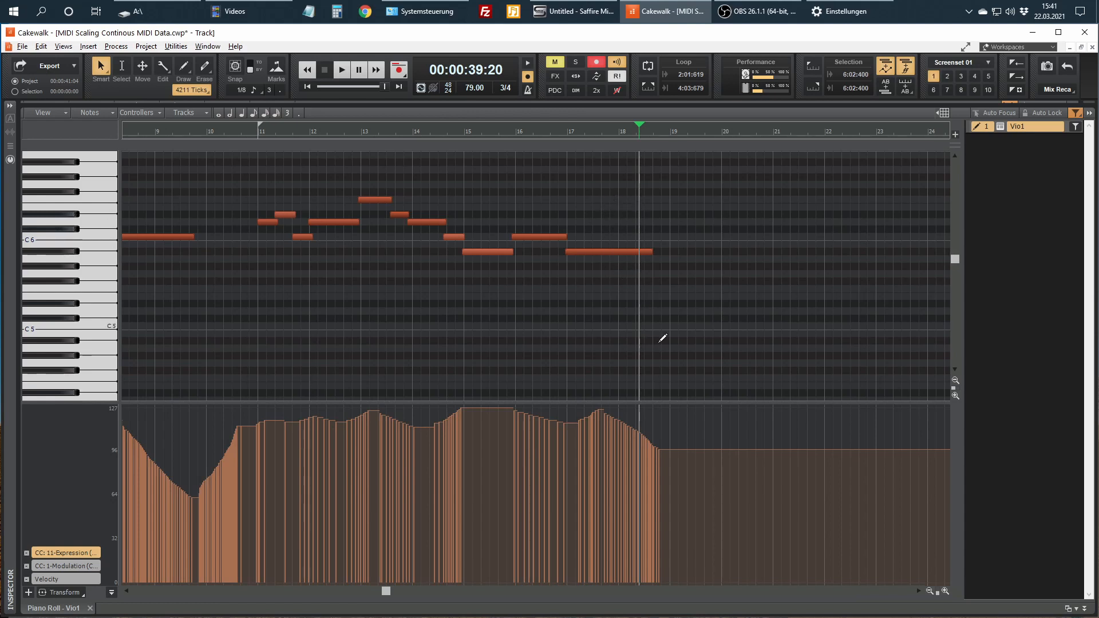
click(63, 565)
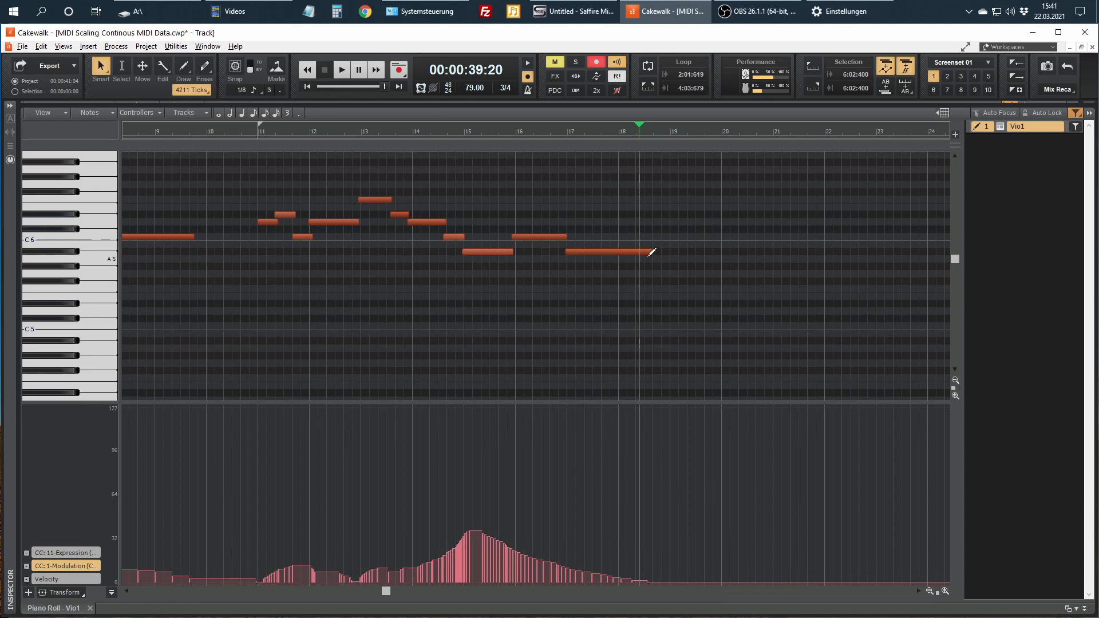
click(69, 552)
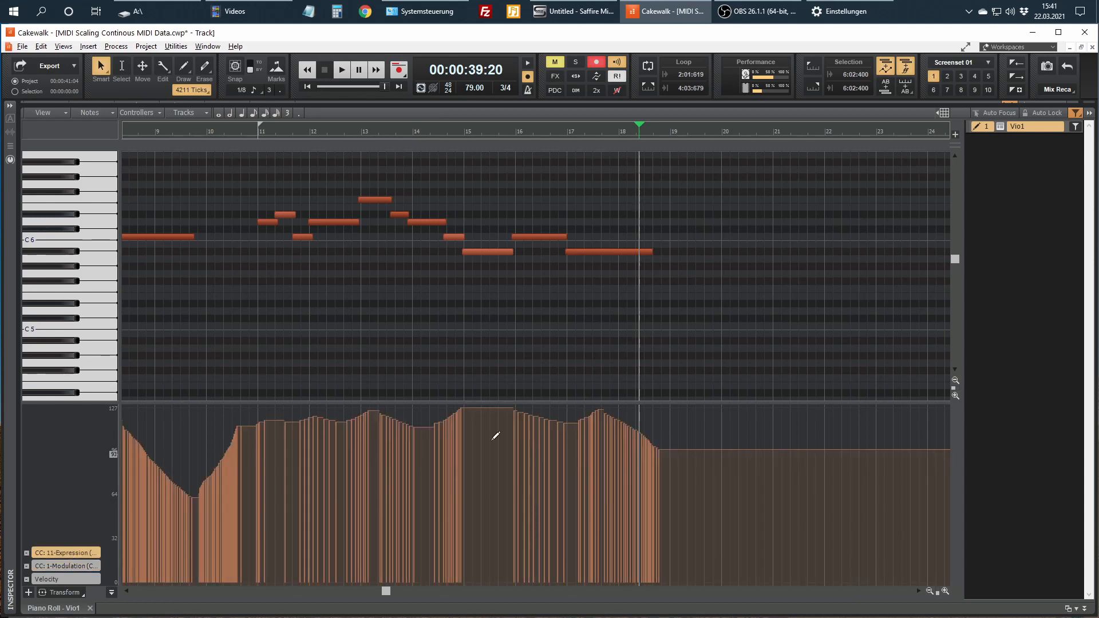
click(639, 287)
scroll(640, 287, up, 1)
scroll(644, 283, up, 2)
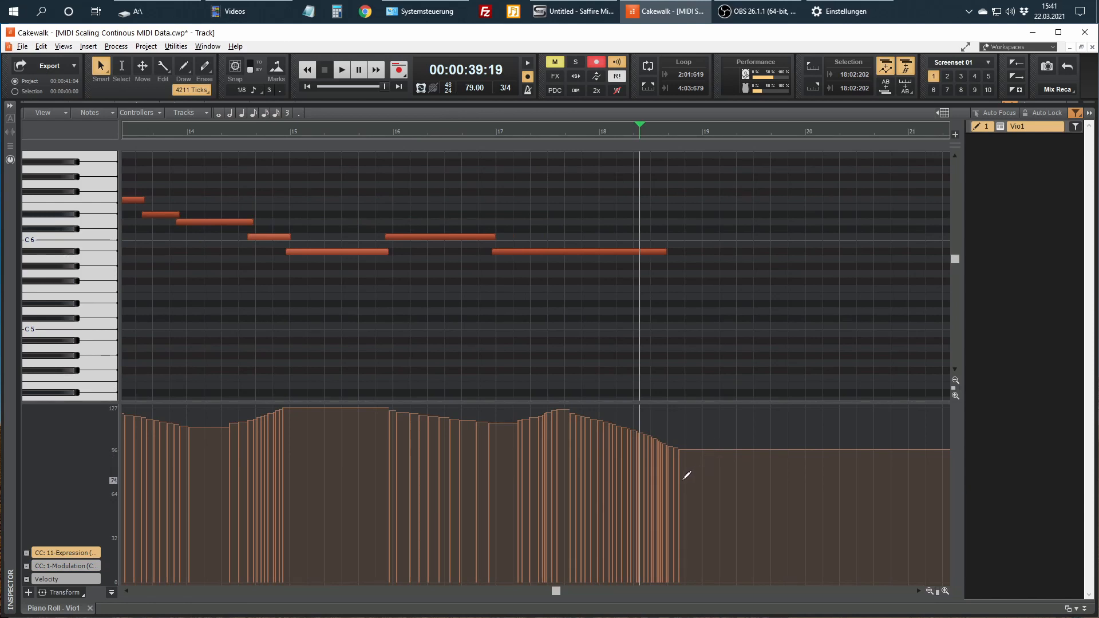
Try redrawing the CC 11-Expression curve freehand over bars 16 to 18, and undo it
mouse_move(681, 480)
mouse_down()
mouse_move(594, 454)
mouse_move(539, 422)
mouse_move(408, 409)
mouse_up()
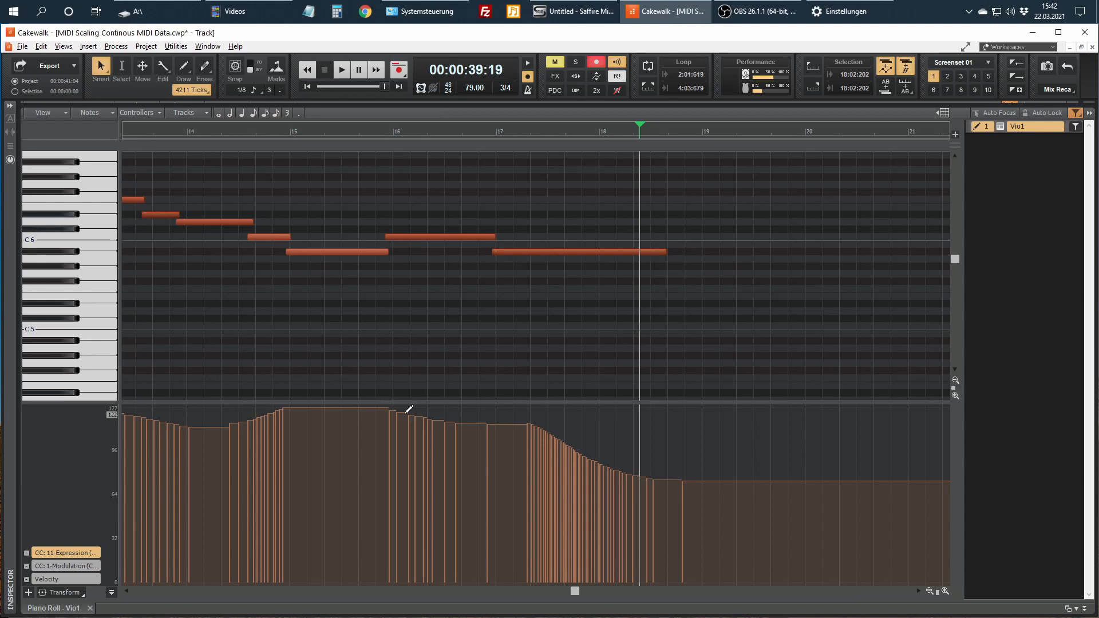
key(ctrl+z)
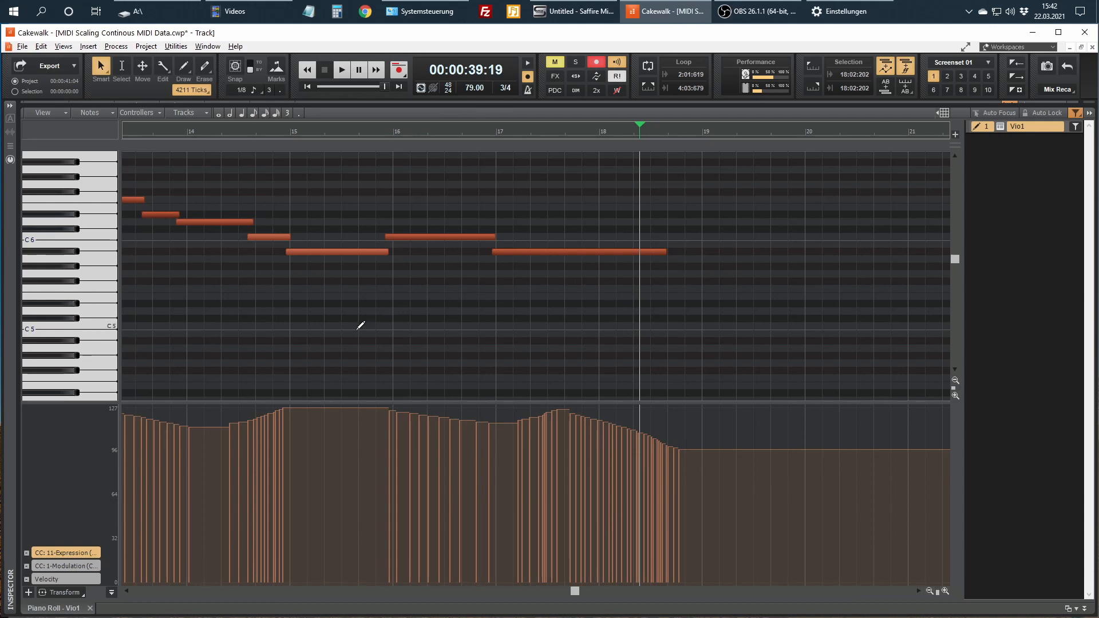
Turn on the Transform tool for the controller lane and disable its Soft Mode
click(62, 593)
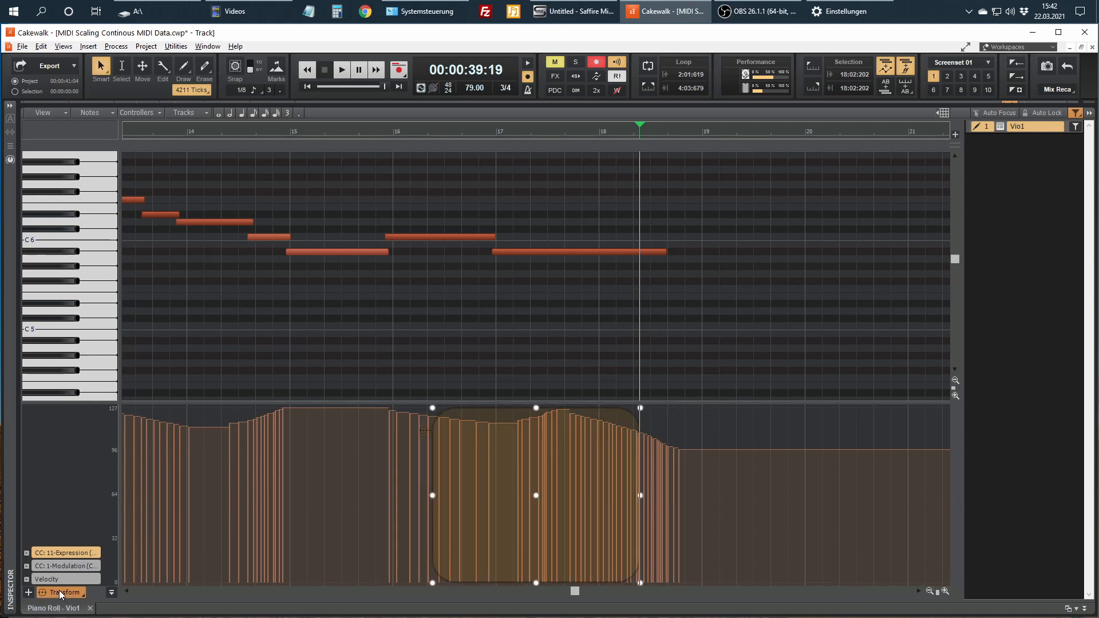
right_click(62, 593)
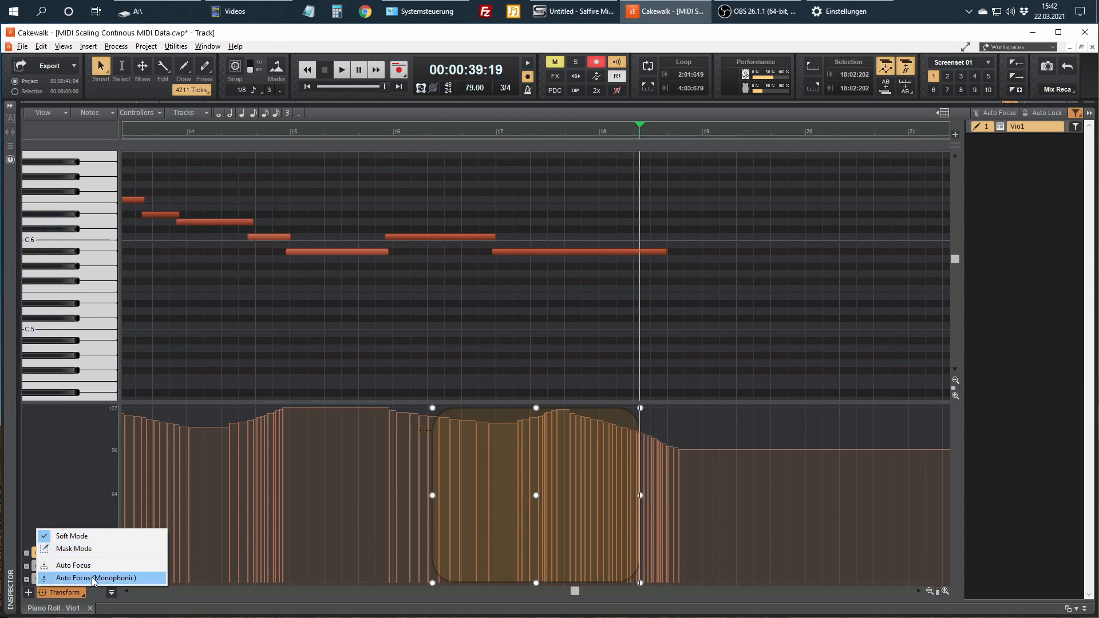
click(82, 538)
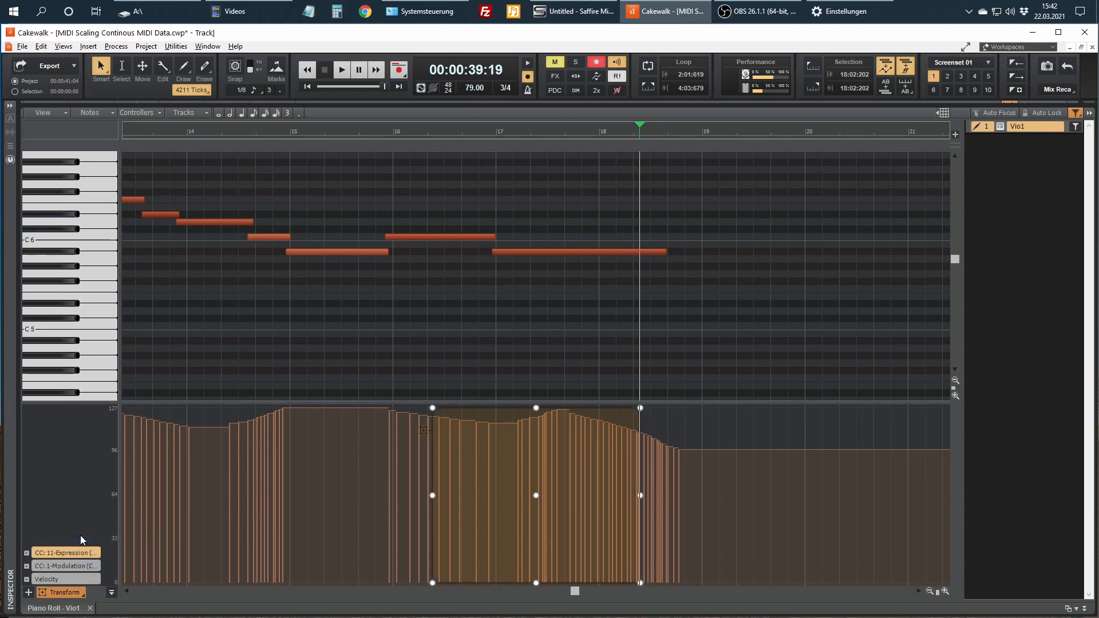
click(73, 595)
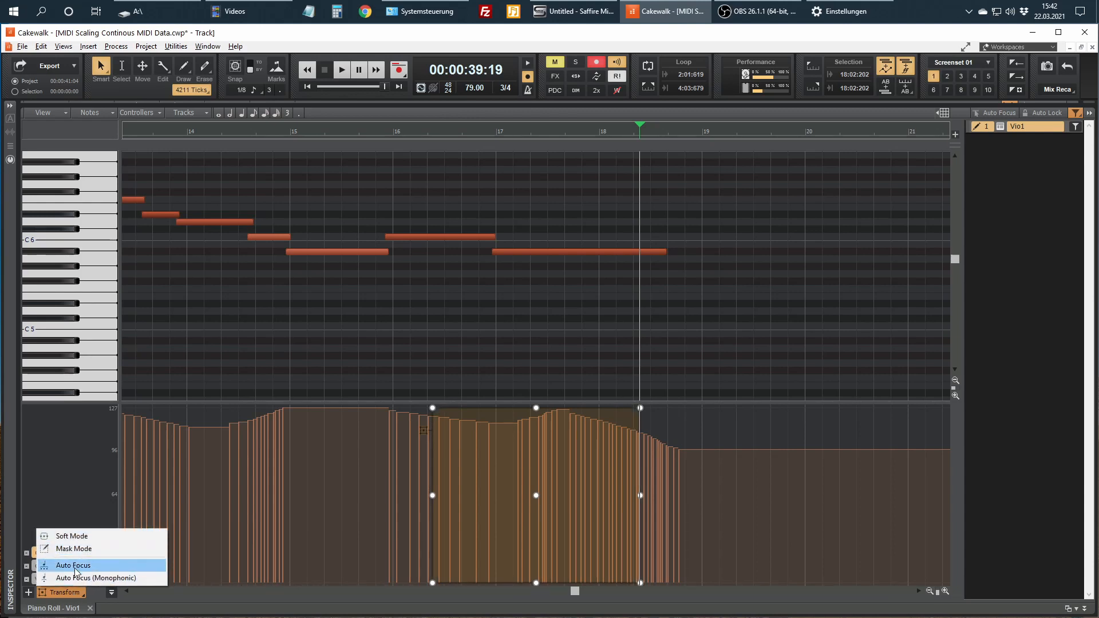
click(518, 348)
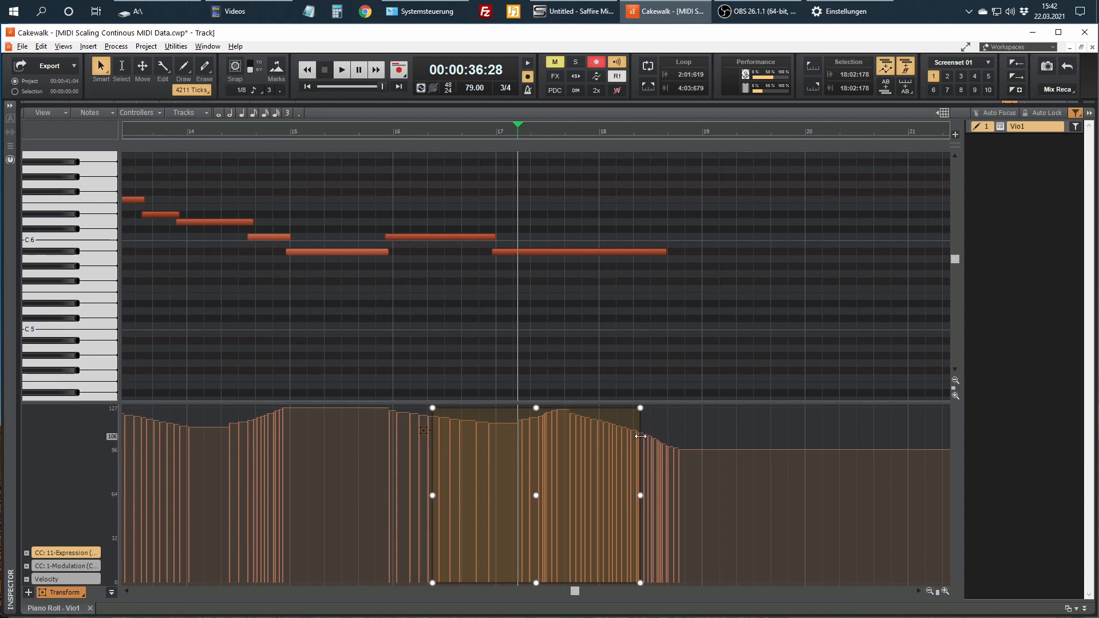
Try resizing the transform region to about bars 17 to 18 and moving it over bars 15 to 16
mouse_move(640, 436)
mouse_down()
mouse_move(719, 436)
mouse_move(645, 436)
mouse_up()
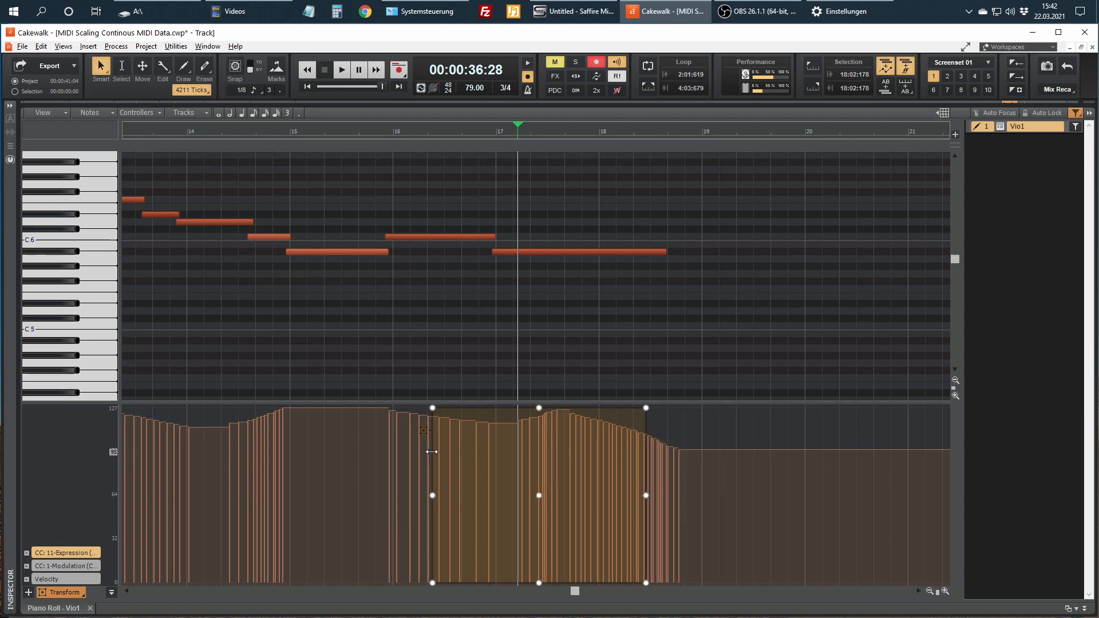
drag(432, 452, 511, 452)
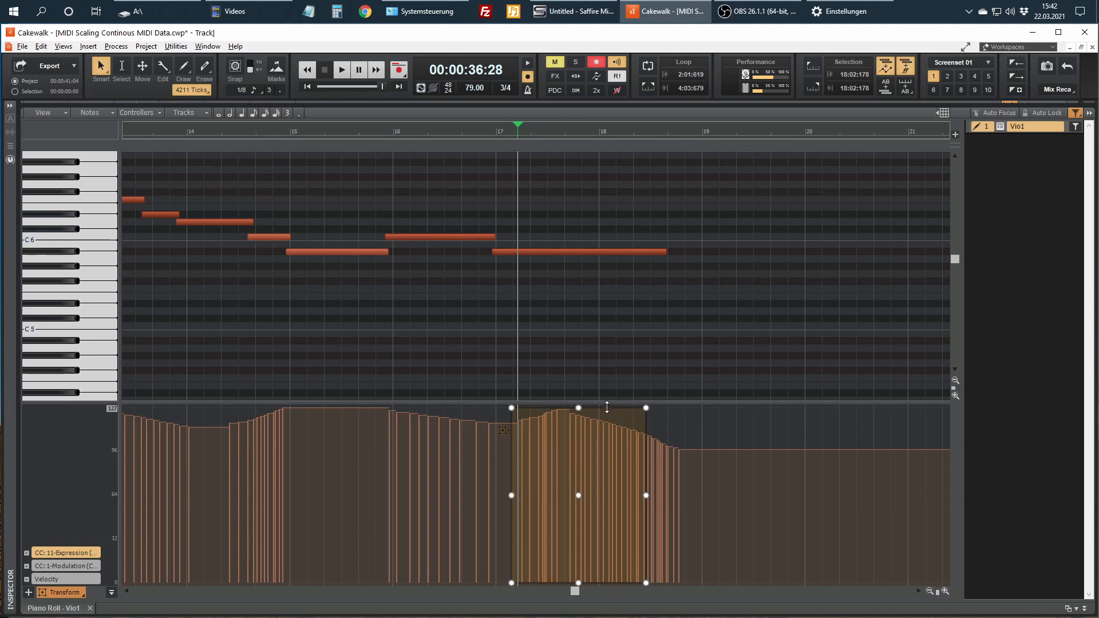
mouse_move(607, 407)
mouse_down()
mouse_move(608, 484)
mouse_move(606, 407)
mouse_up()
mouse_move(609, 582)
mouse_down()
mouse_move(609, 503)
mouse_move(610, 582)
mouse_up()
drag(588, 459, 395, 466)
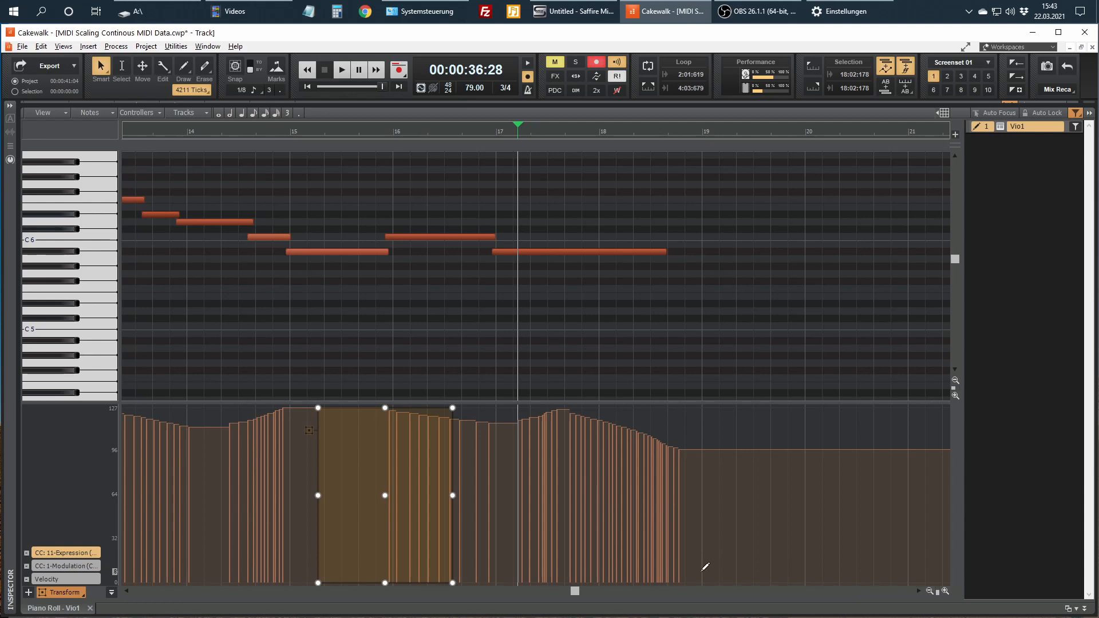
Mark the expression data from bar 17 to 19 at full height and ramp its end down to 0
drag(699, 571, 496, 376)
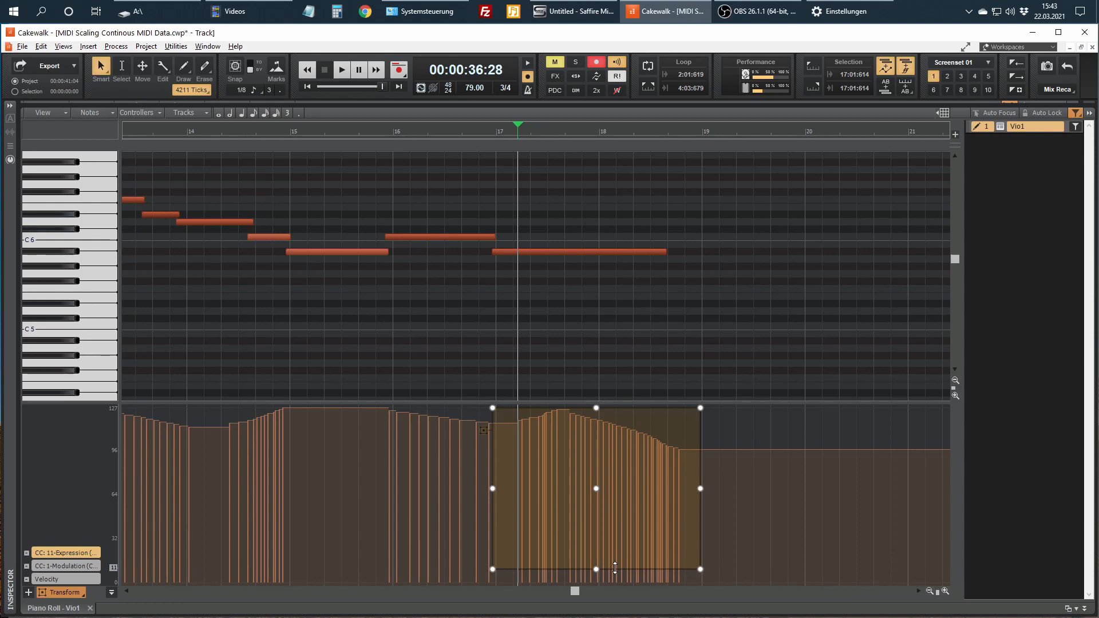
drag(615, 567, 615, 583)
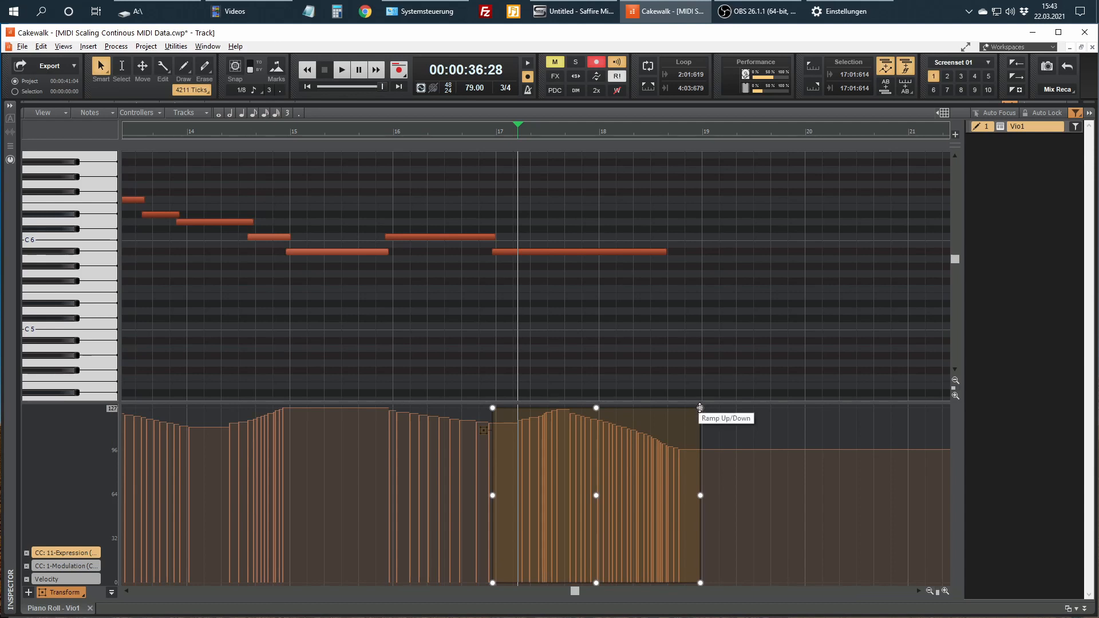
drag(699, 408, 689, 600)
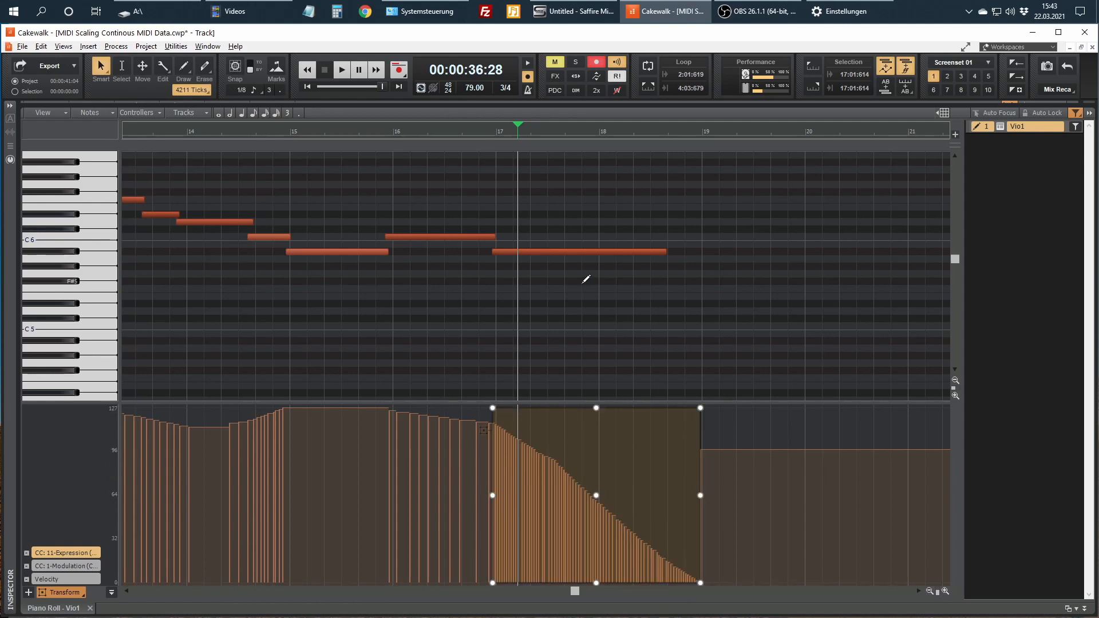
Play Vio1 from just before bar 15 through the expression fade-out and stop after bar 19
click(281, 136)
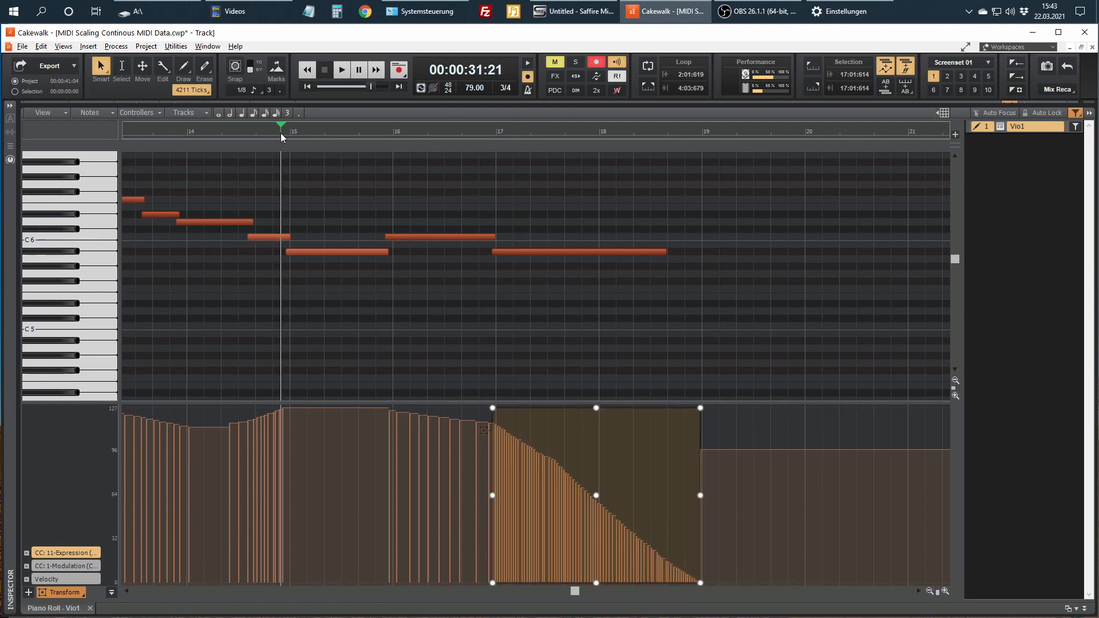
key(space)
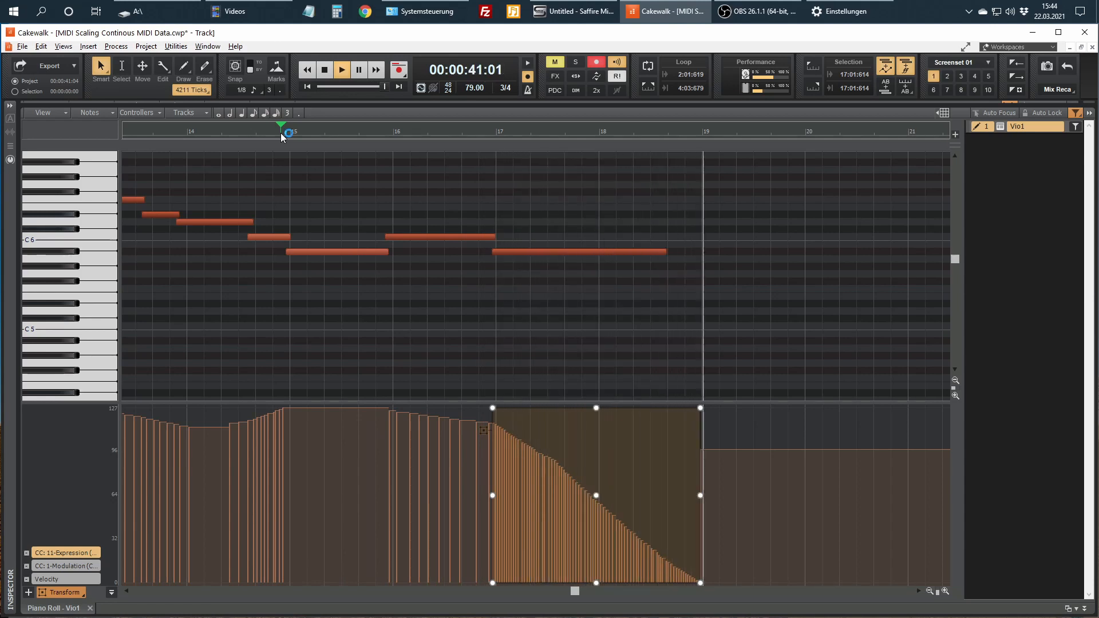
key(space)
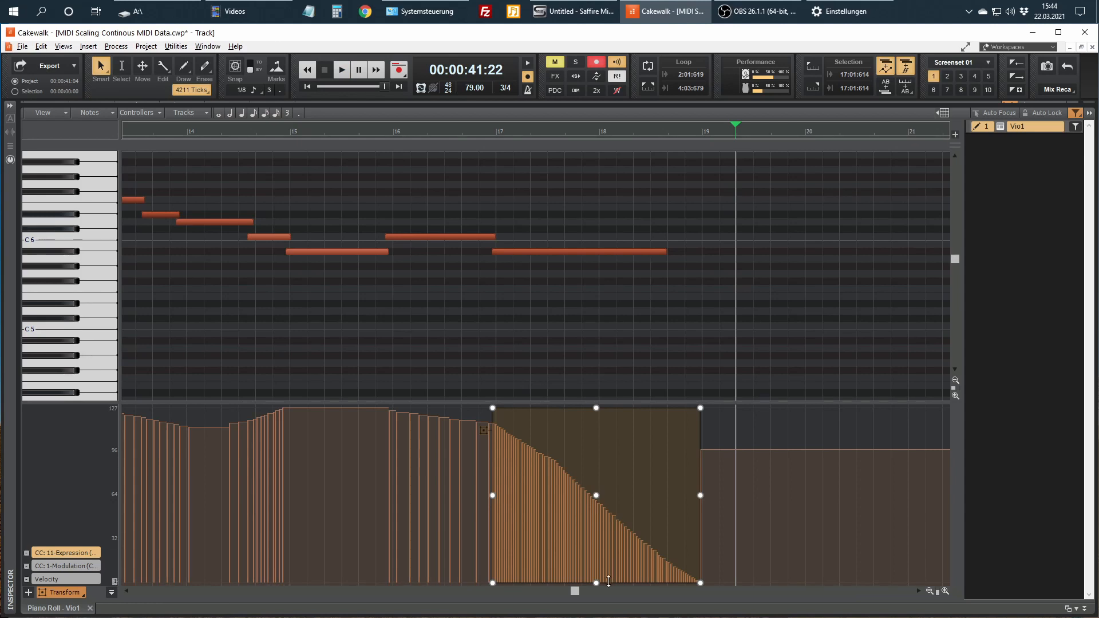
Try compressing the bar 17 to 19 expression ramp by raising its floor and lowering its ceiling, and undo the changes
drag(608, 581, 612, 516)
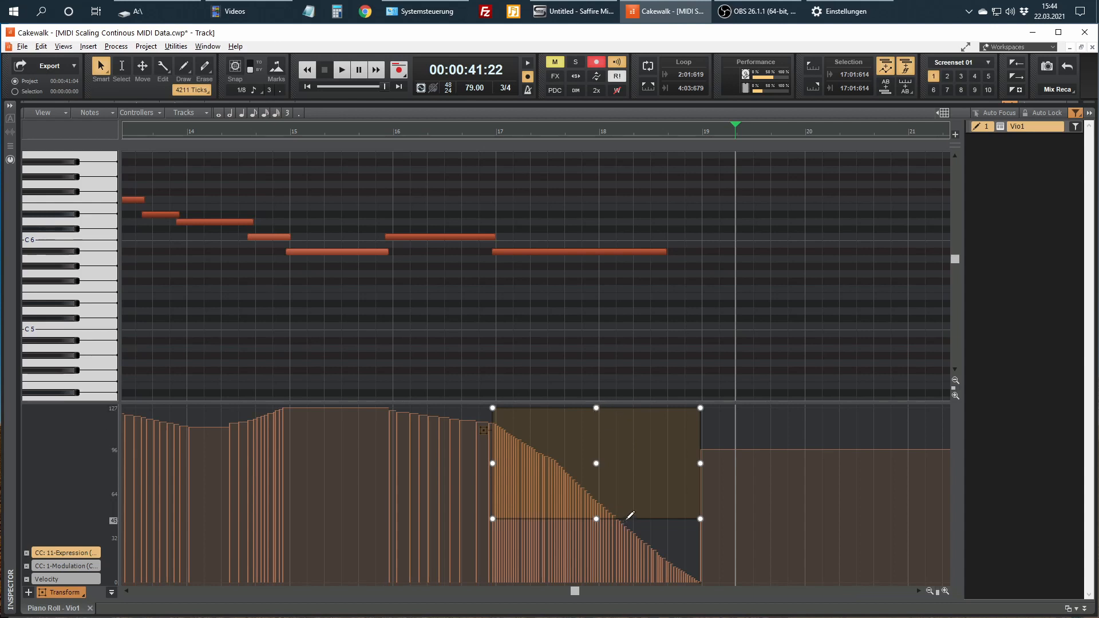
mouse_move(596, 518)
mouse_down()
mouse_move(596, 581)
mouse_move(599, 514)
mouse_up()
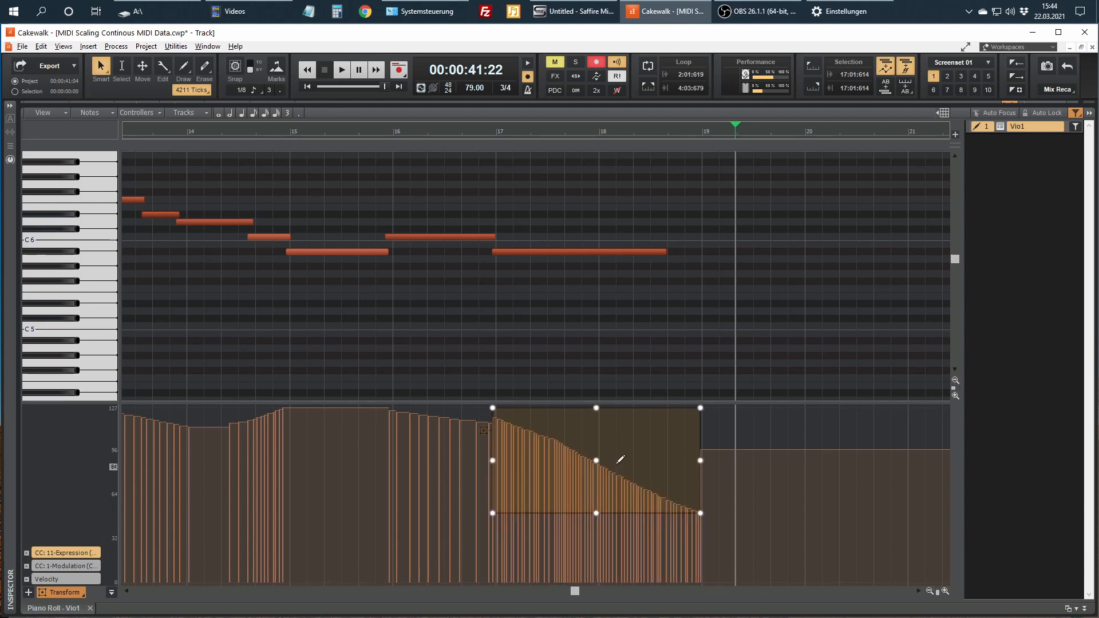
mouse_move(596, 405)
mouse_down()
mouse_move(596, 476)
mouse_move(596, 418)
mouse_up()
key(ctrl+z)
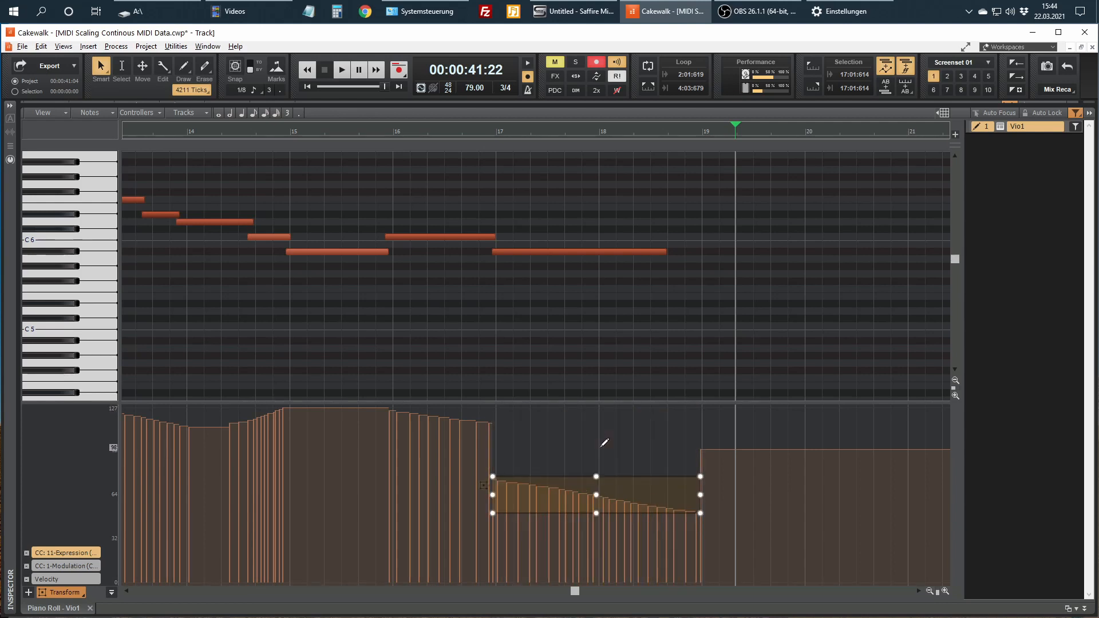
key(ctrl+y)
key(ctrl+z)
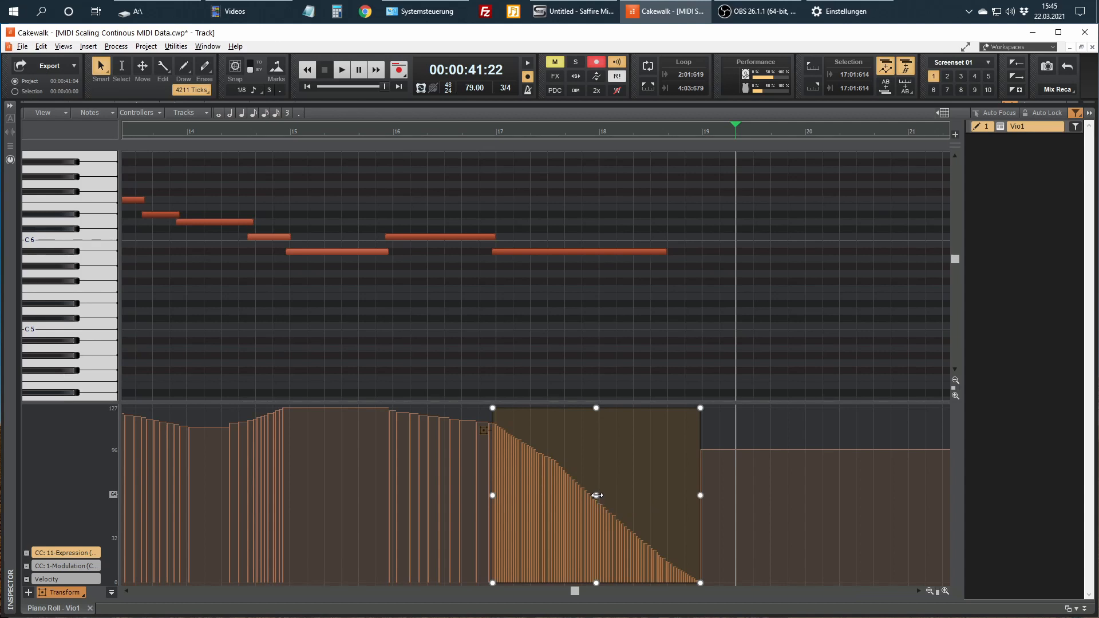
Adjust the middle of the bar 17 to 19 expression ramp slightly with the transform region's center handle
drag(596, 495, 594, 523)
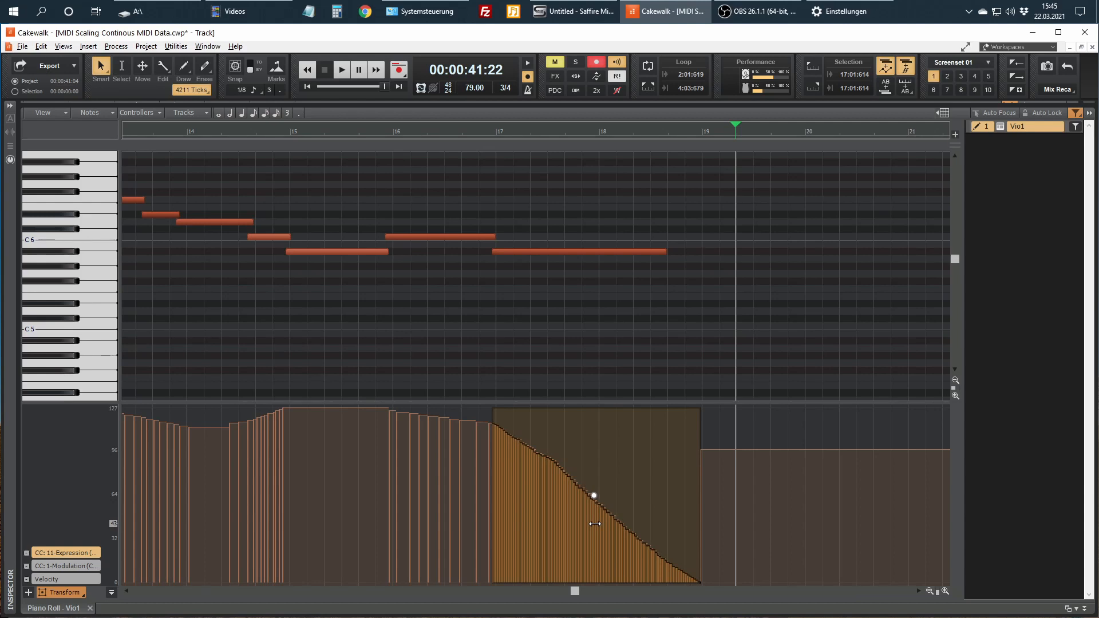
mouse_move(594, 523)
mouse_down()
mouse_move(546, 532)
mouse_move(665, 507)
mouse_move(536, 525)
mouse_move(596, 526)
mouse_up()
drag(595, 526, 596, 525)
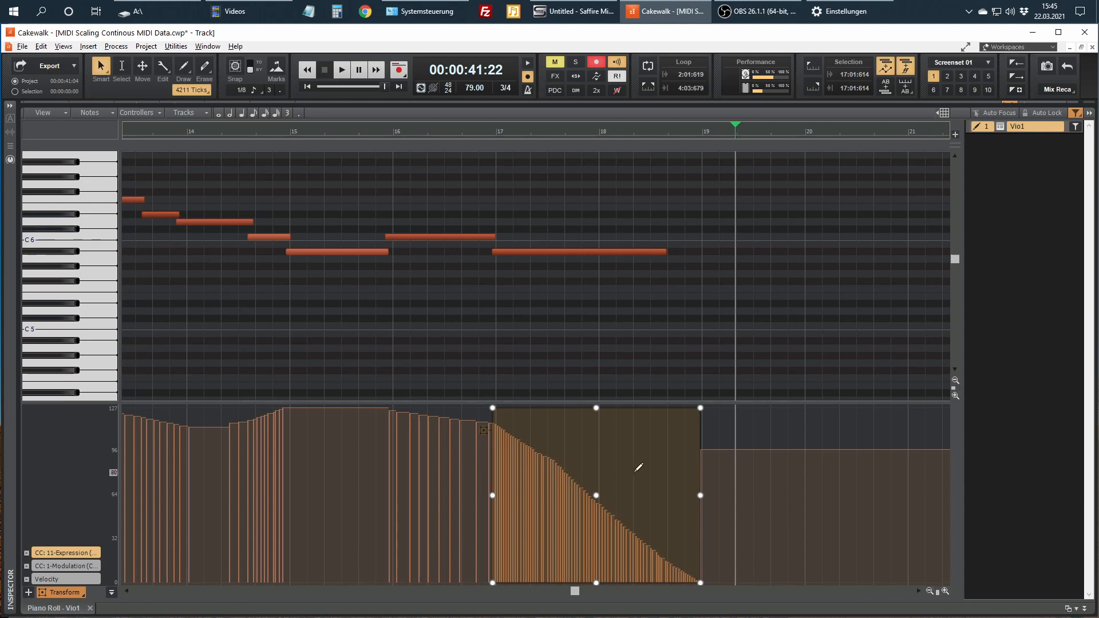
Enable Auto Focus for the Transform tool and select the last note to fit the transform region to it
right_click(65, 594)
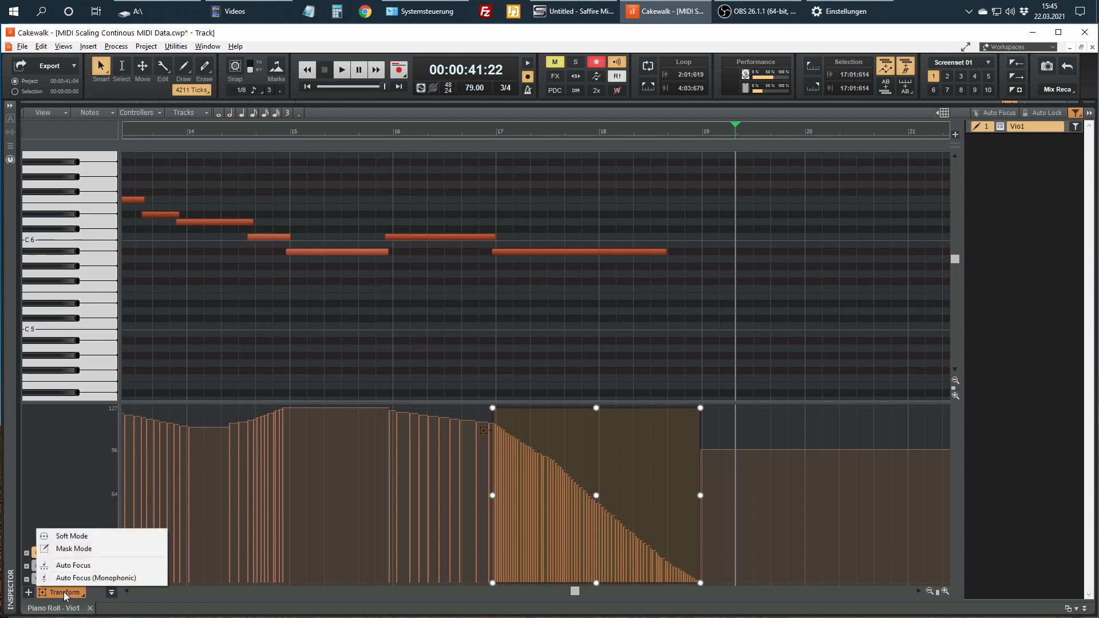
click(84, 567)
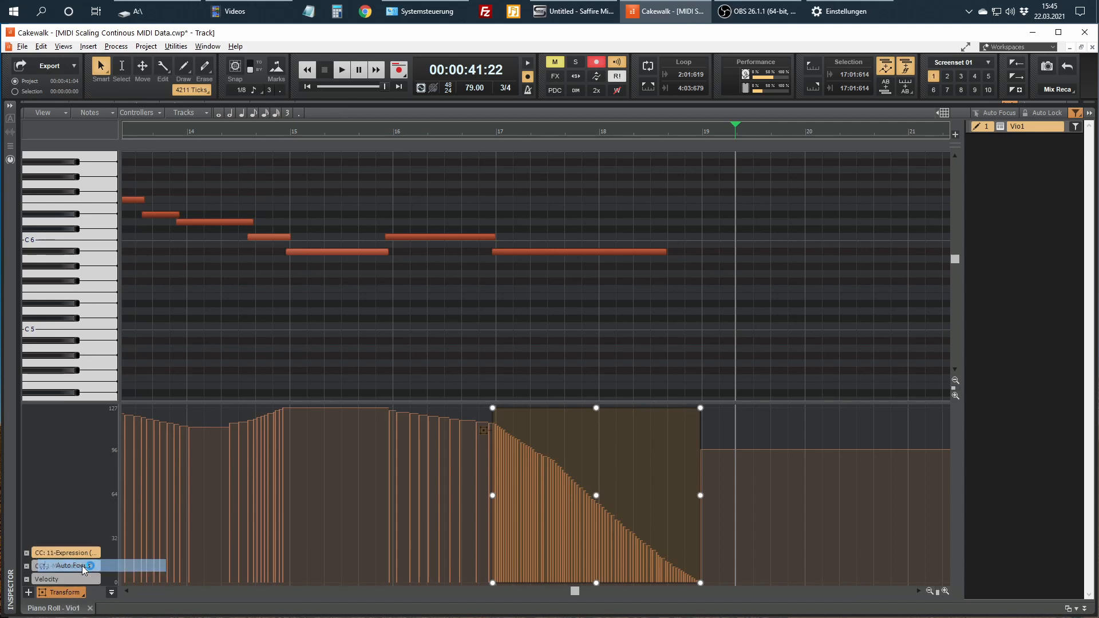
click(609, 297)
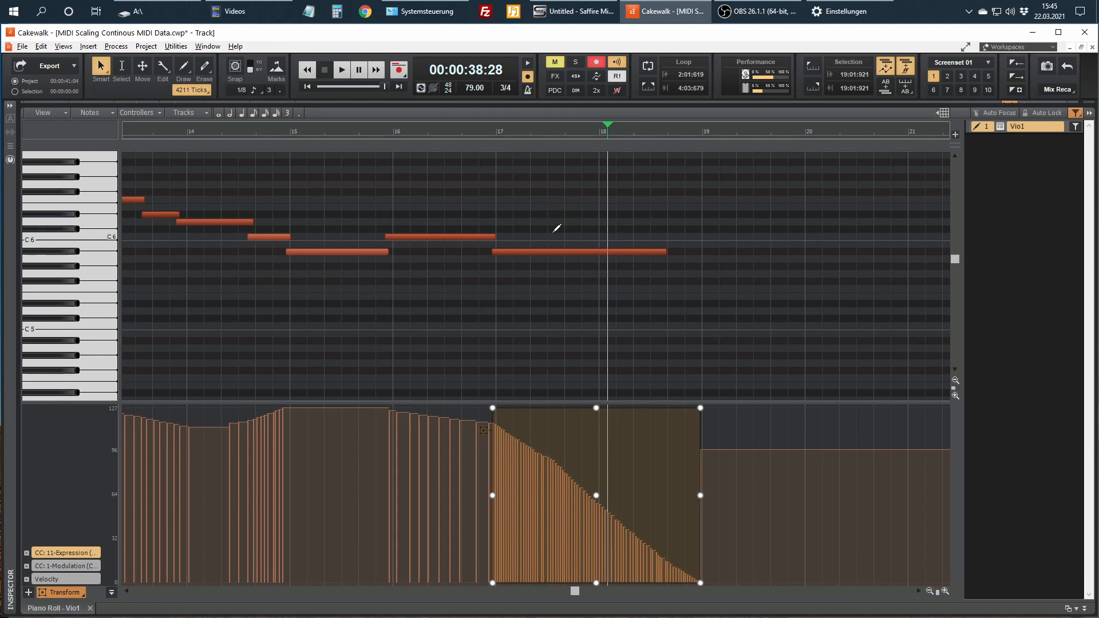
drag(537, 218, 622, 319)
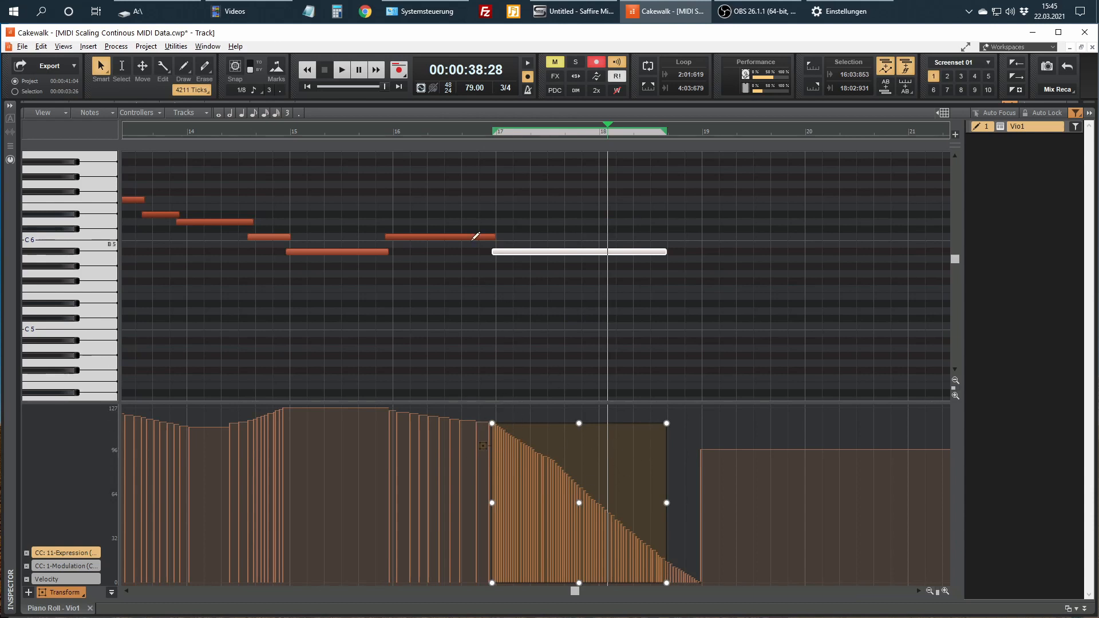
Select individual notes between bars 12 and 16 one after another, and finally all notes from bar 11 to 18 together
scroll(457, 283, down, 3)
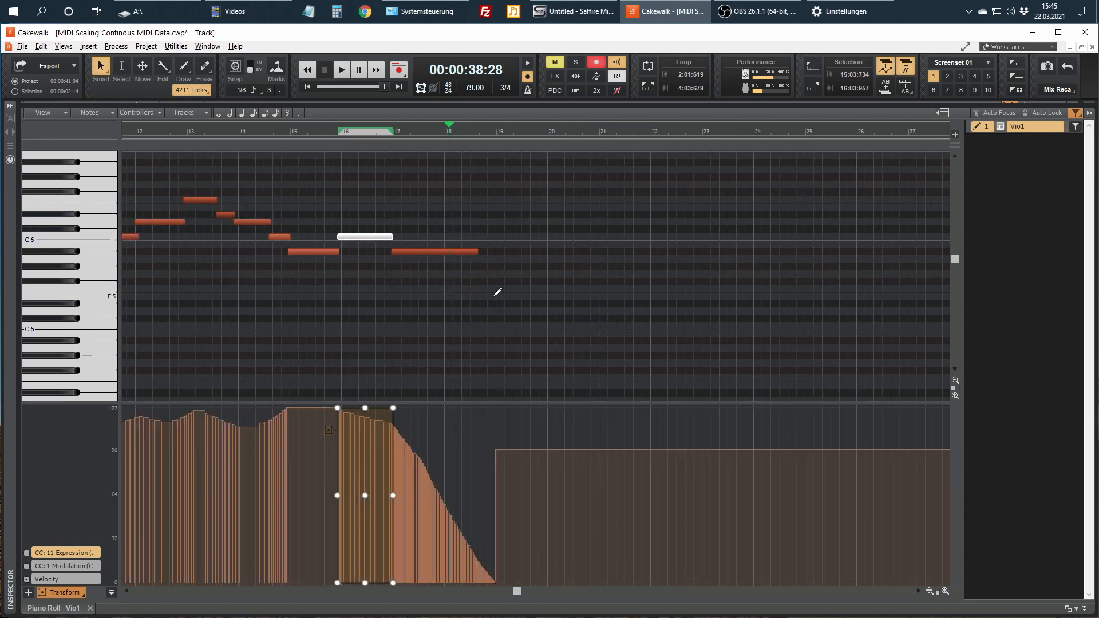
scroll(414, 279, left, 6)
click(366, 222)
click(407, 199)
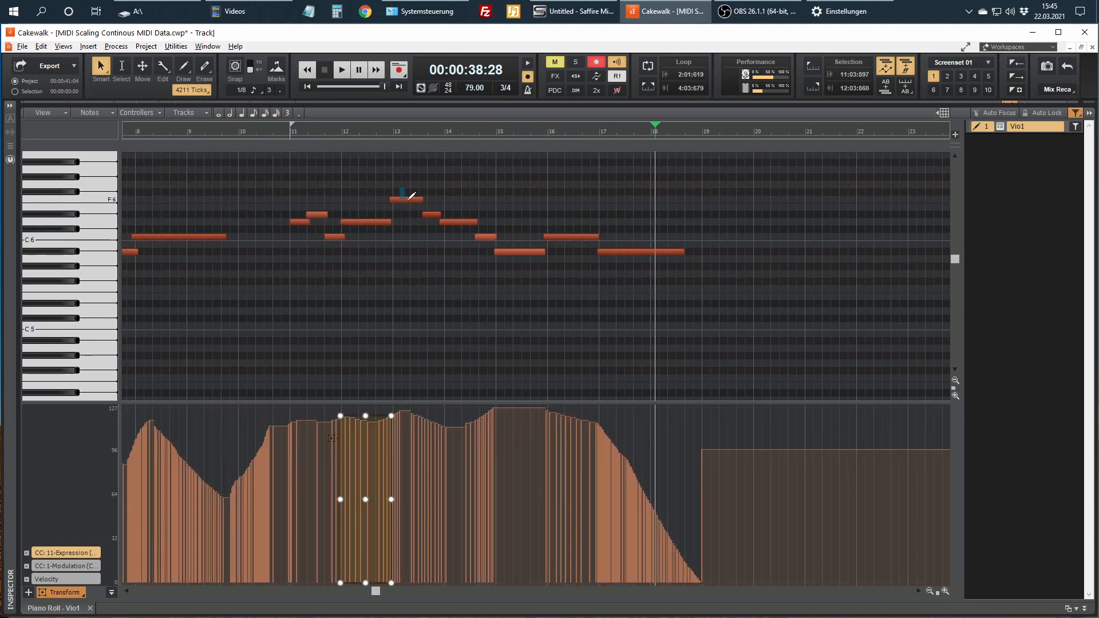
click(460, 222)
click(518, 251)
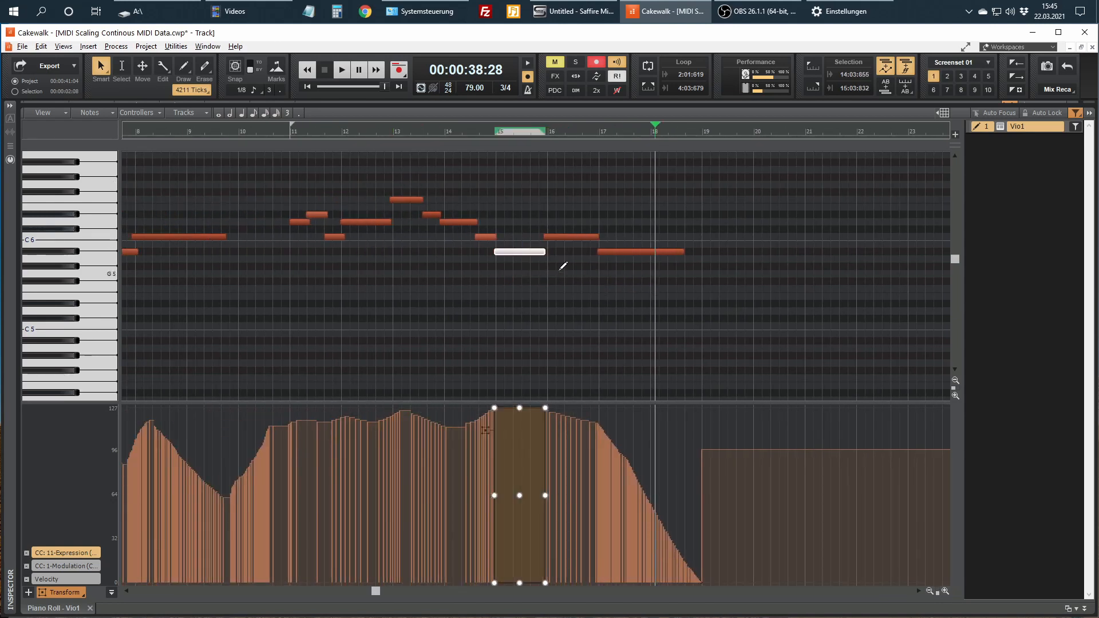
click(572, 237)
drag(280, 186, 852, 313)
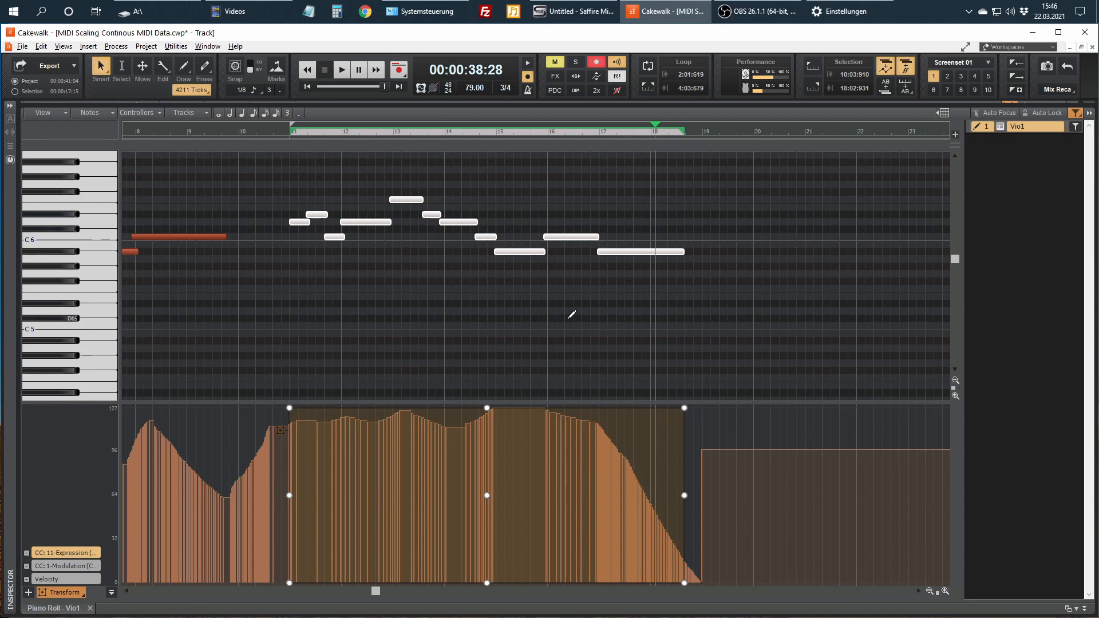
Switch the Transform tool to Auto Focus (Monophonic) and clear the note selection
click(64, 597)
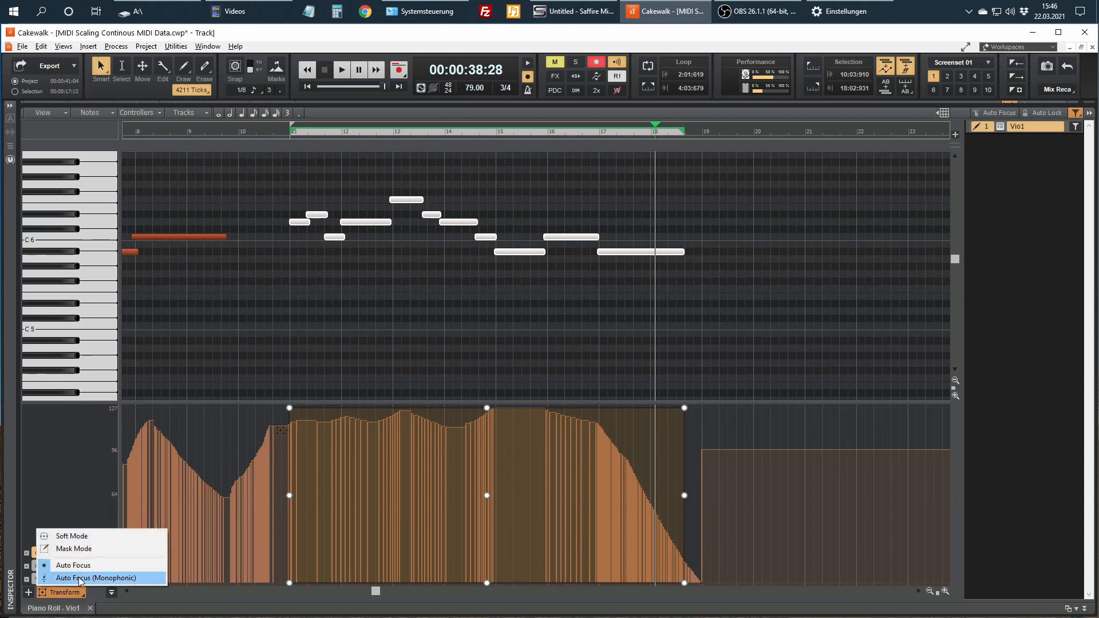
click(79, 578)
click(606, 263)
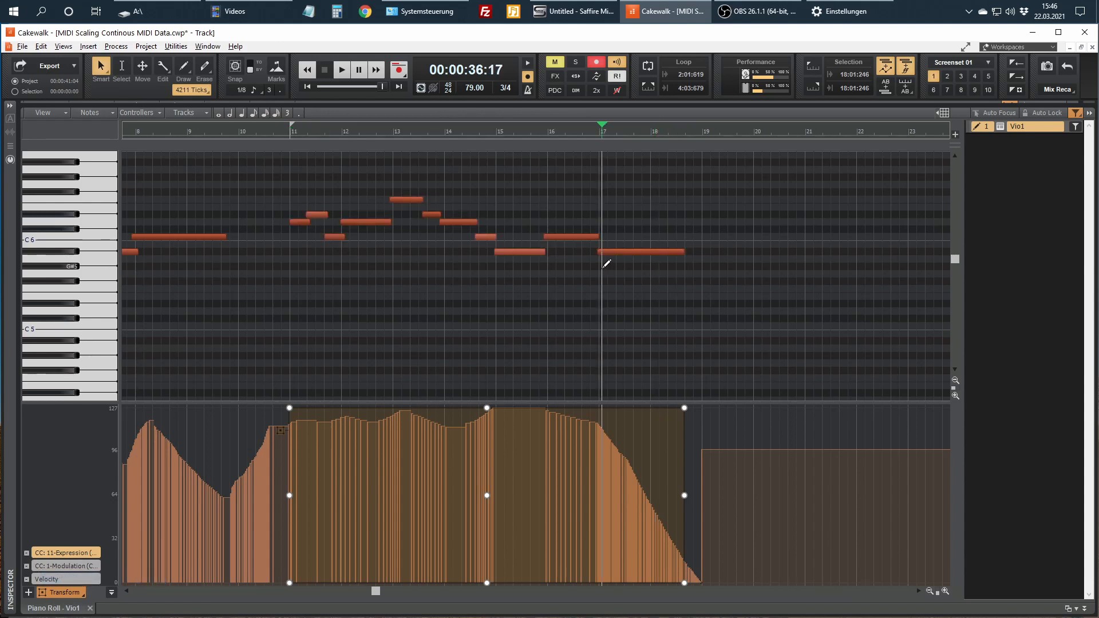
Lengthen the bar 16 note to overlap the following note, ending at about 17:02:574, and select it
ctrl+scroll(648, 267, up, 5)
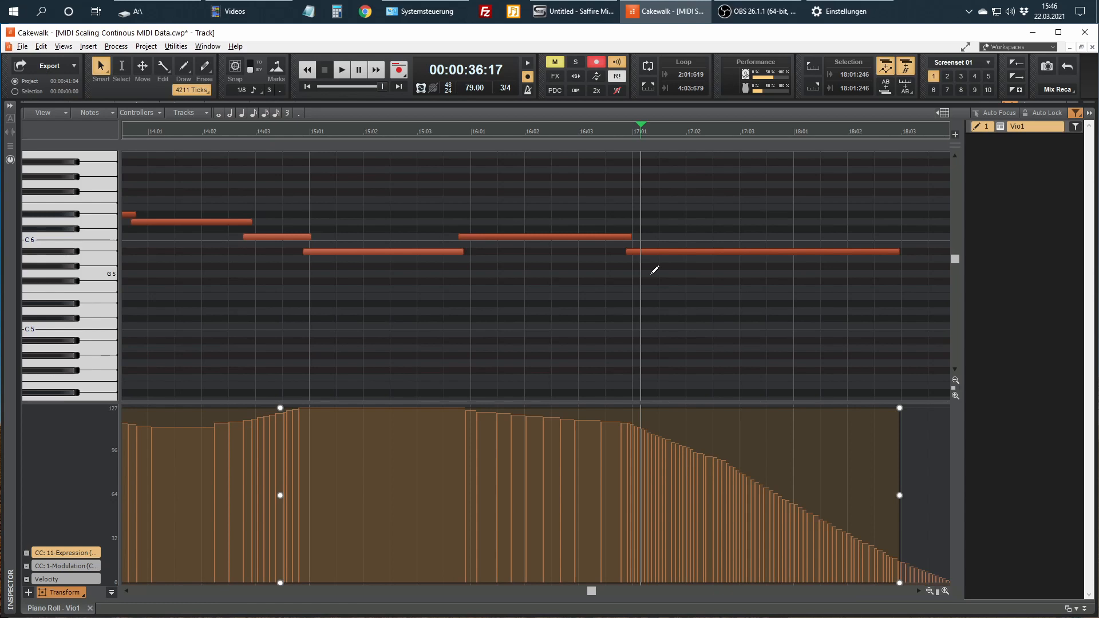
click(625, 213)
drag(630, 236, 717, 233)
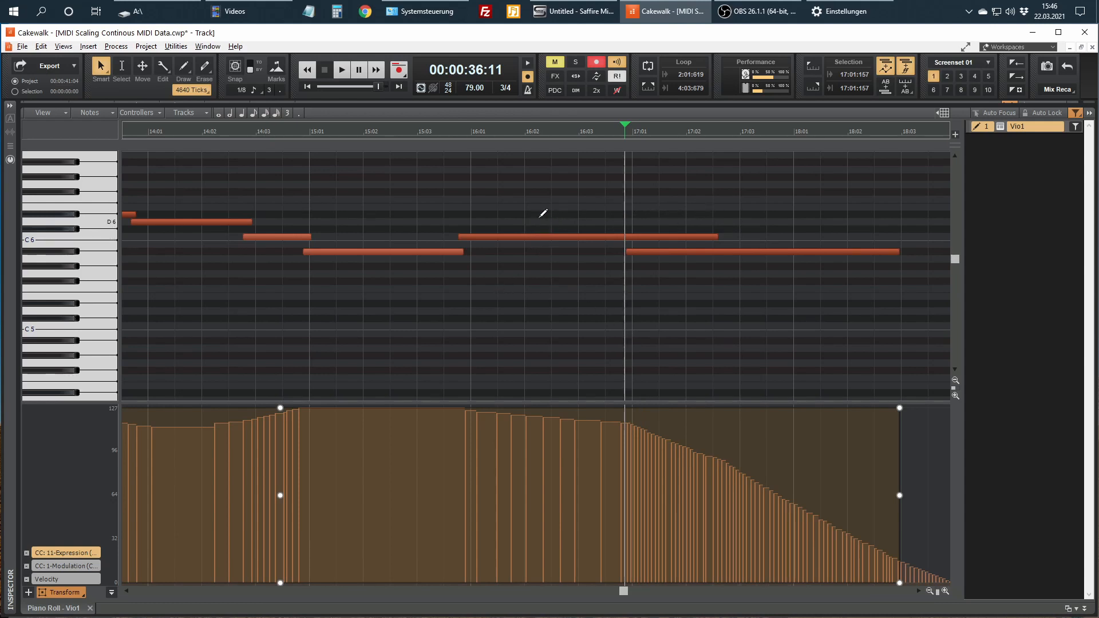
drag(535, 193, 561, 257)
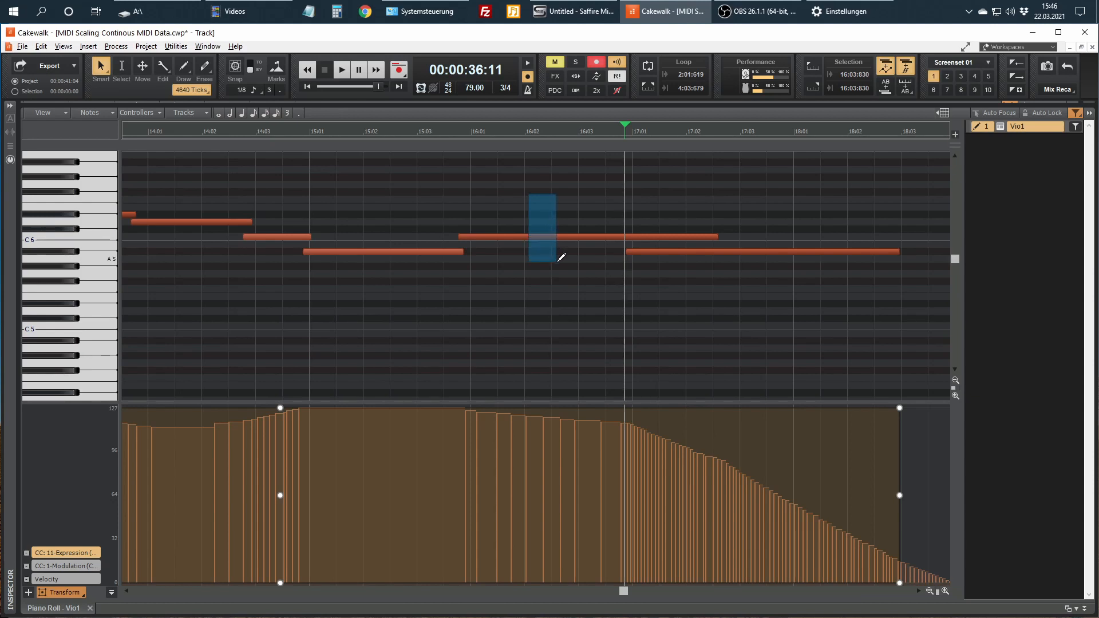
drag(561, 258, 561, 256)
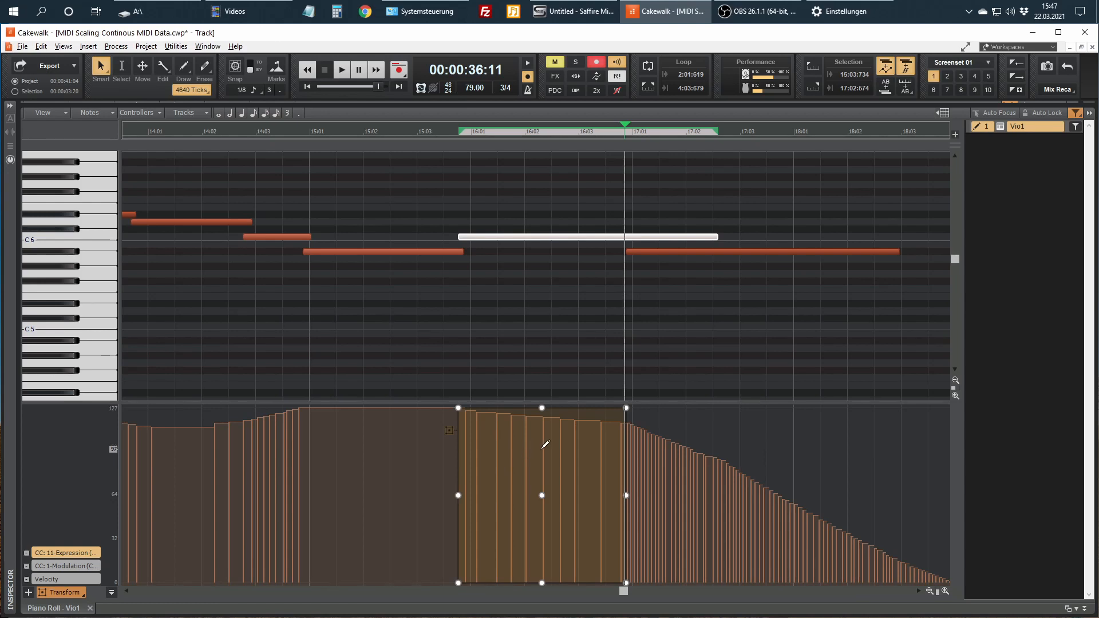
Compare Auto Focus with Auto Focus (Monophonic) on the note that overlaps into bar 17
click(69, 594)
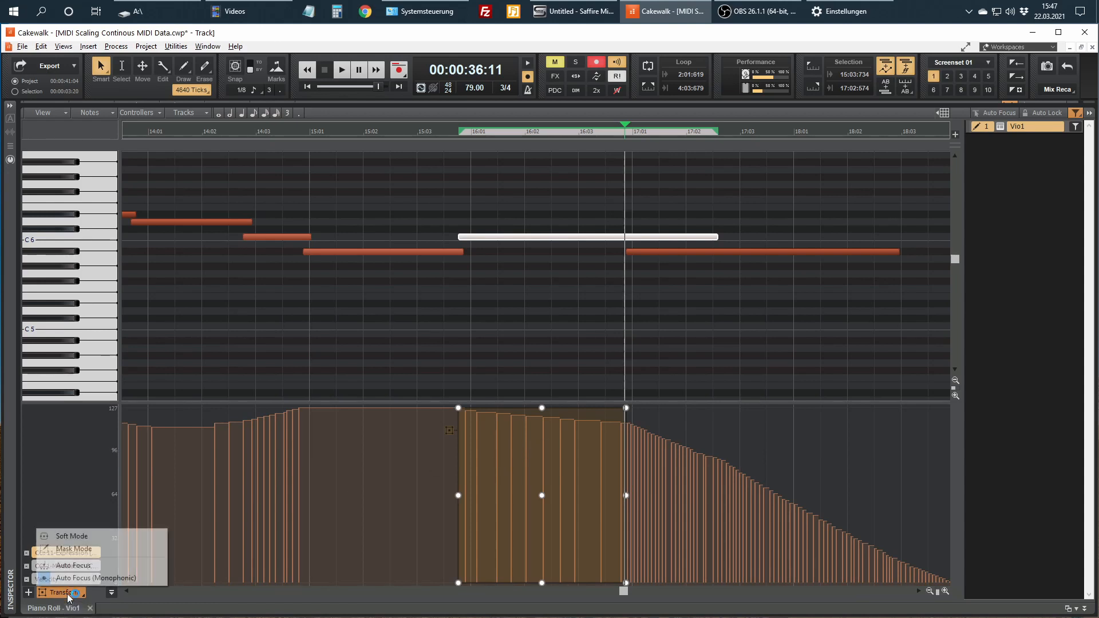
click(82, 568)
drag(558, 193, 580, 278)
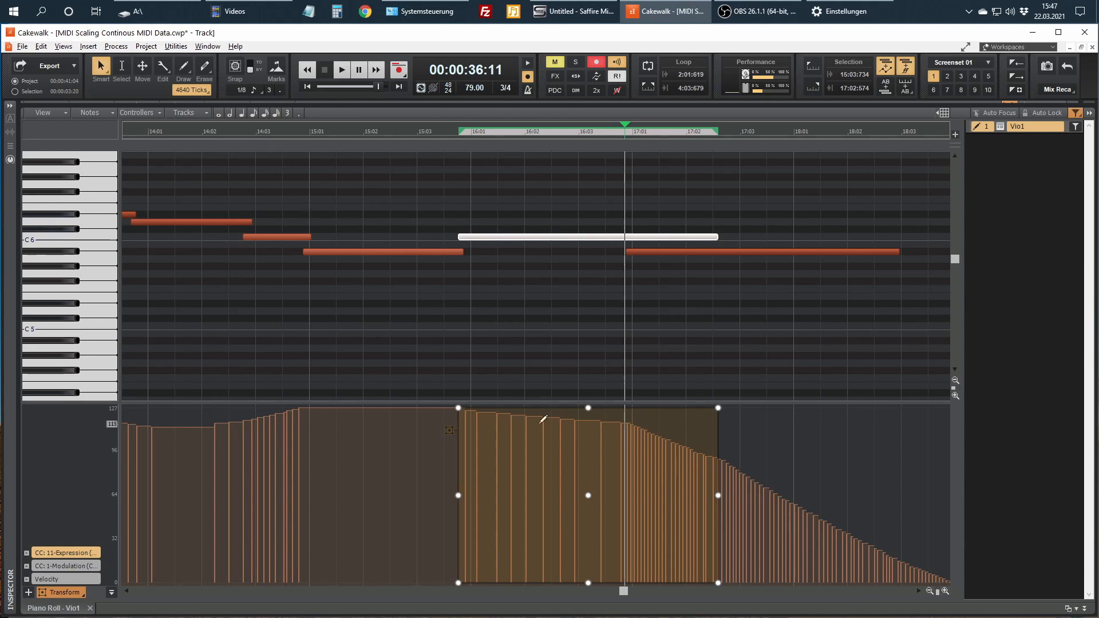
click(62, 593)
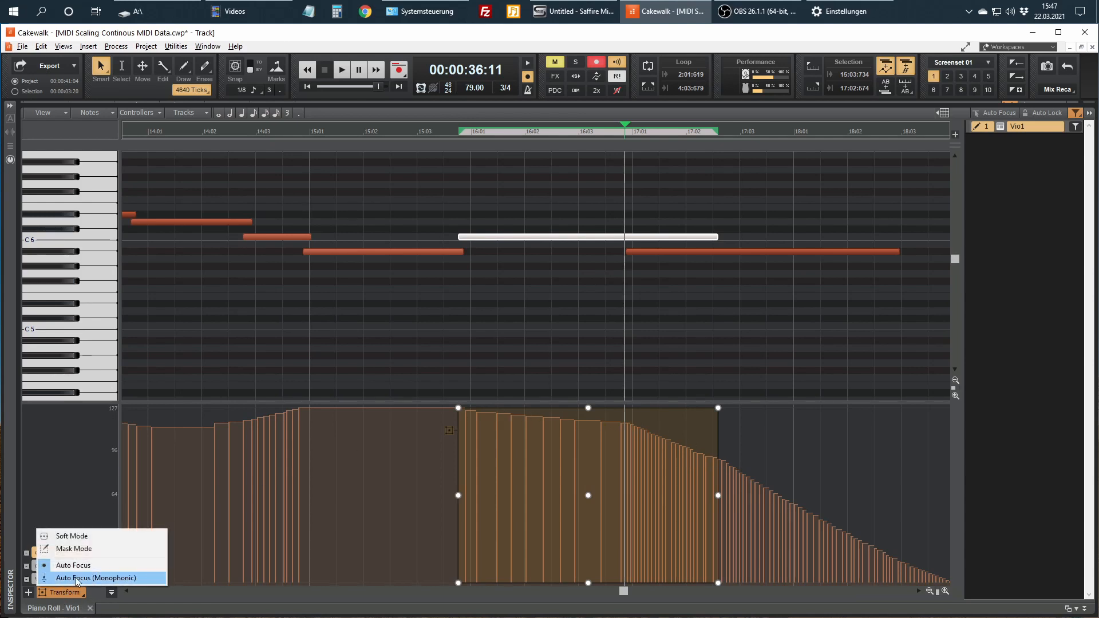
click(79, 578)
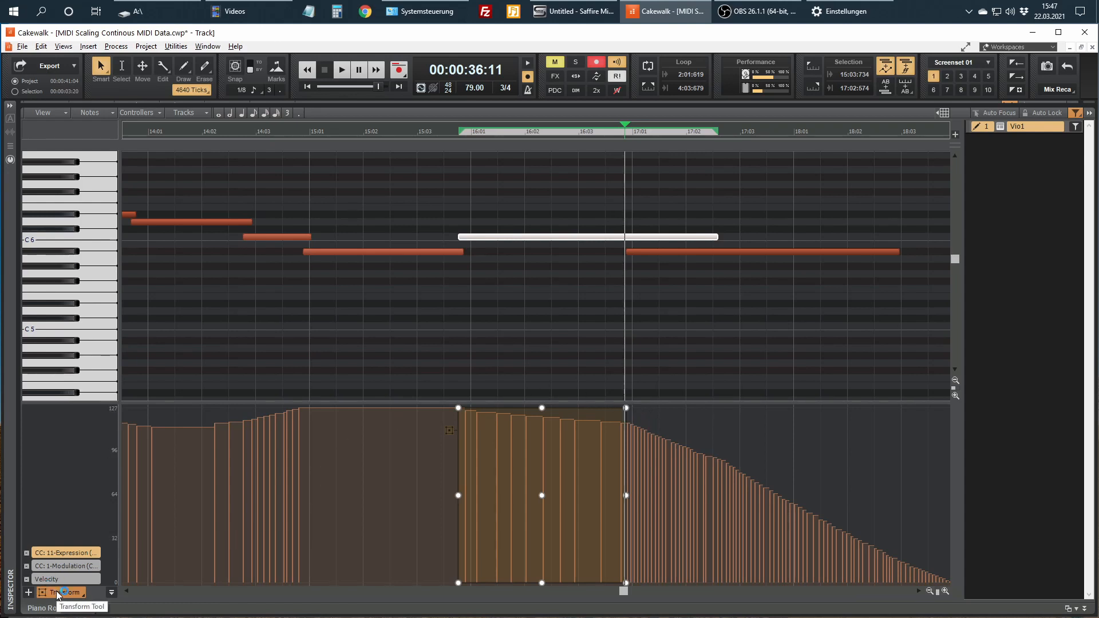
Set the Transform tool to Auto Focus, turn on Soft Mode and clear the note selection
click(83, 594)
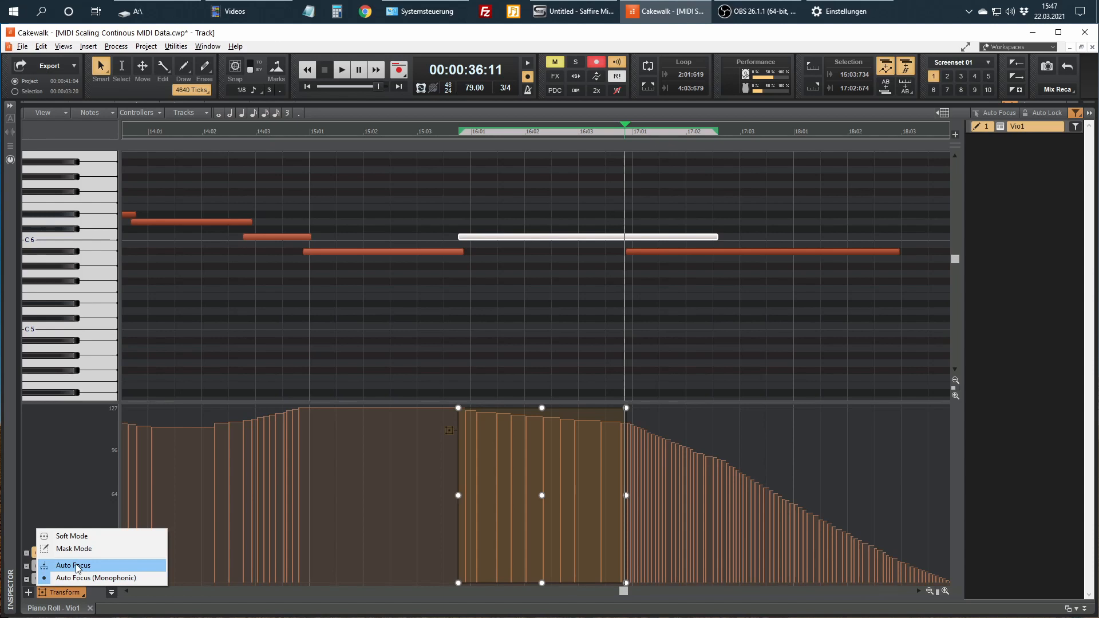
click(75, 566)
click(69, 595)
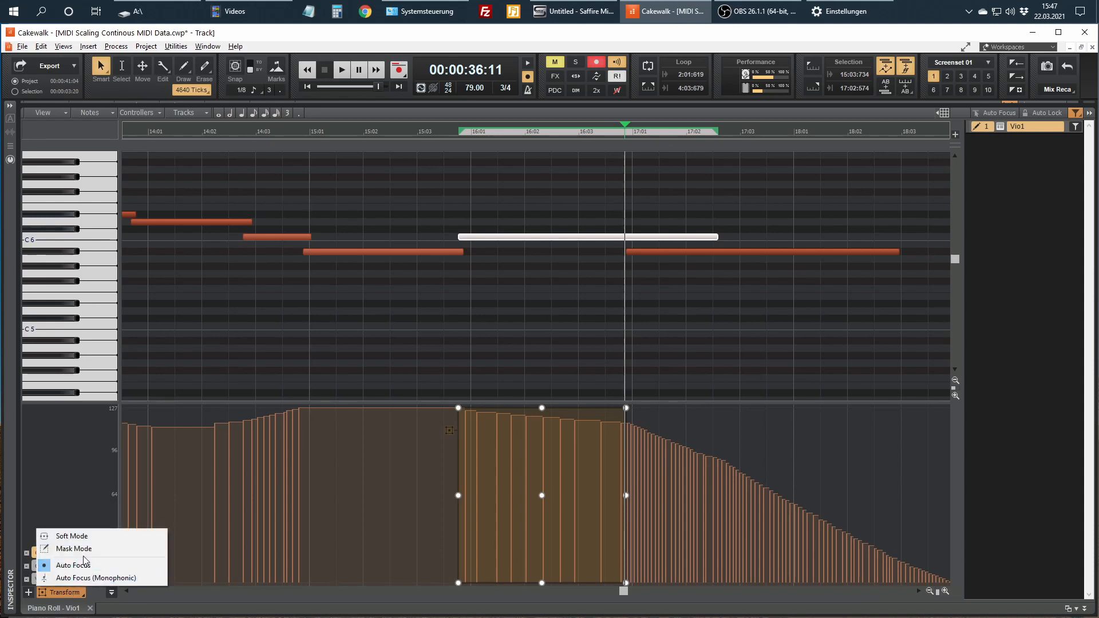
click(90, 538)
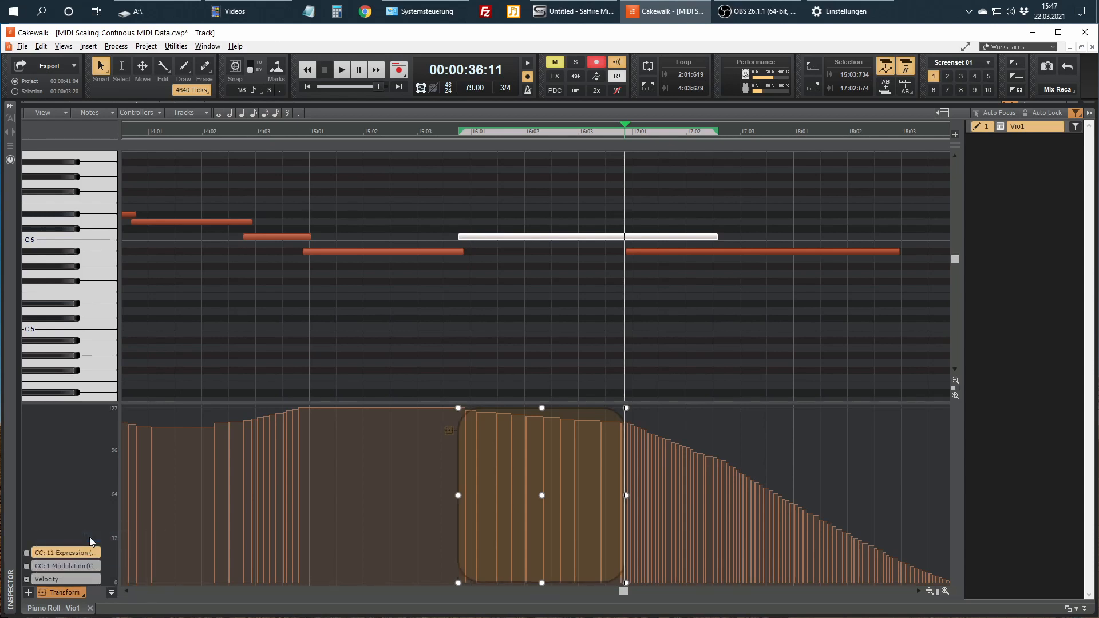
click(64, 594)
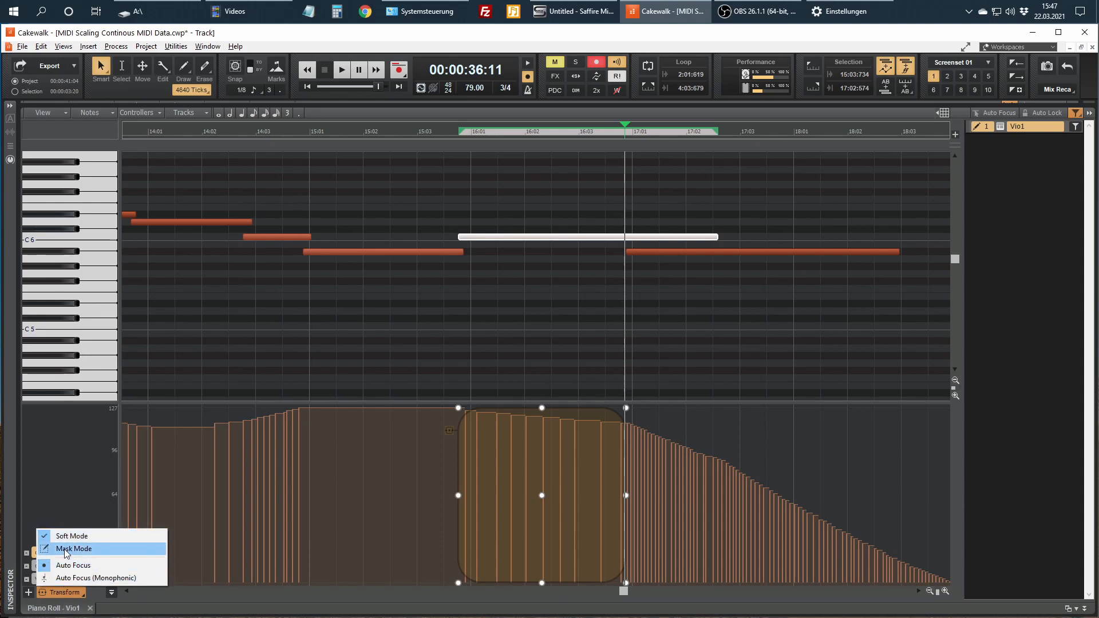
click(527, 381)
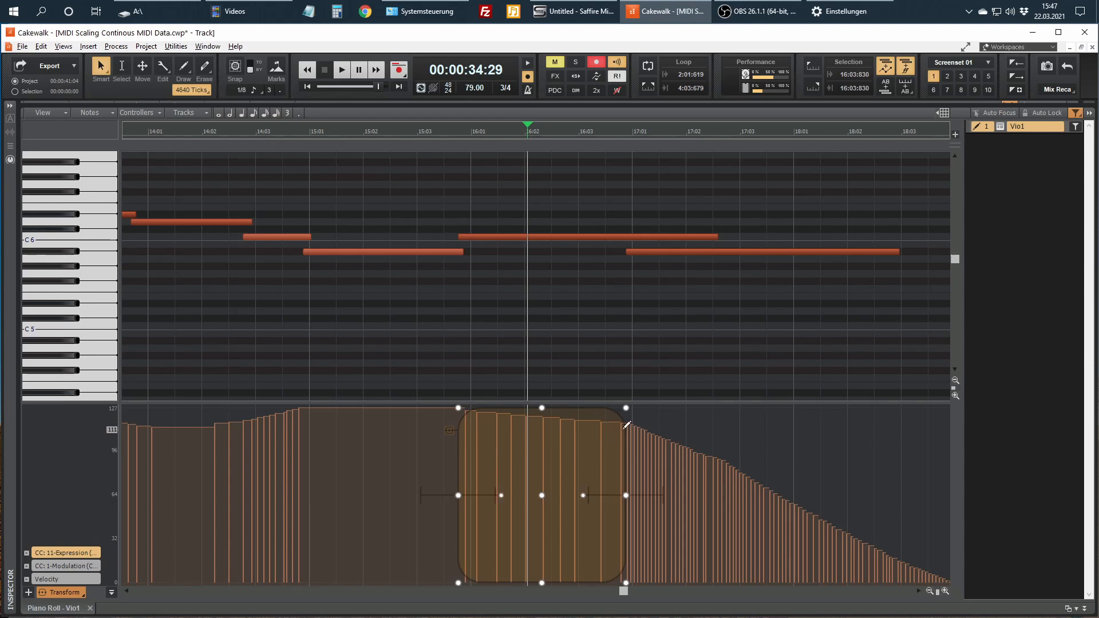
Toggle Soft Mode off and on for comparison, and try scaling the bar 16 expression region down with it off
click(448, 430)
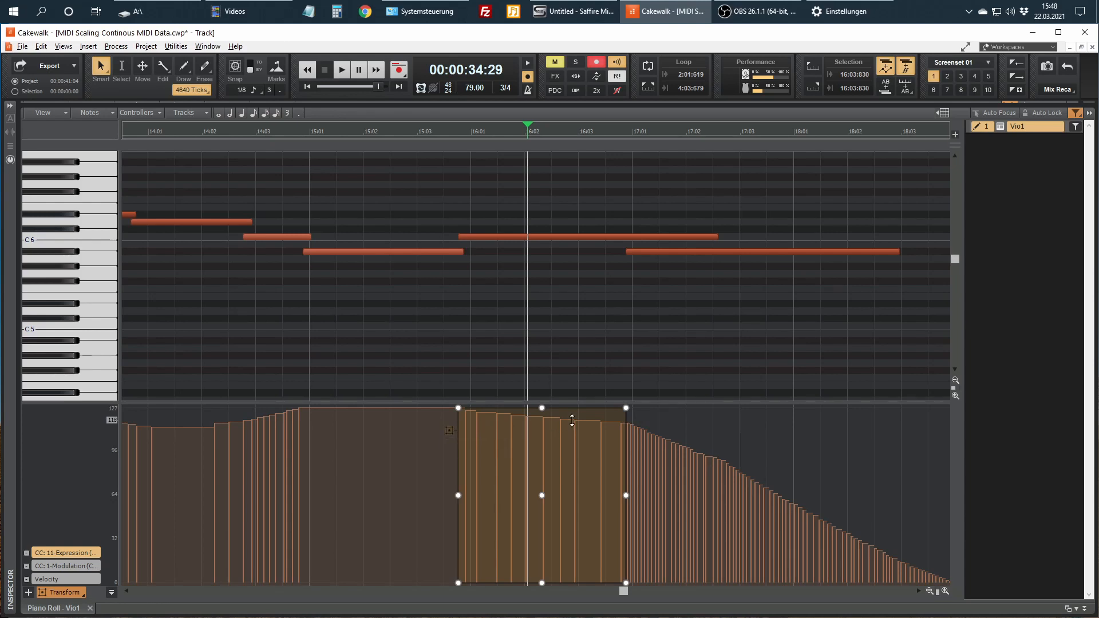
click(451, 429)
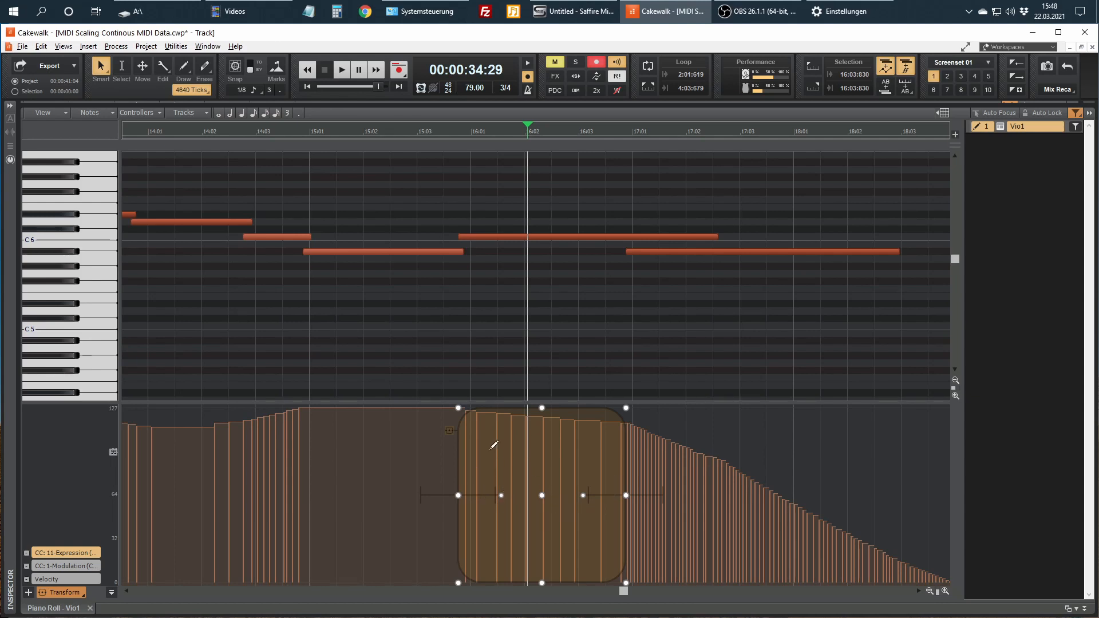
click(450, 430)
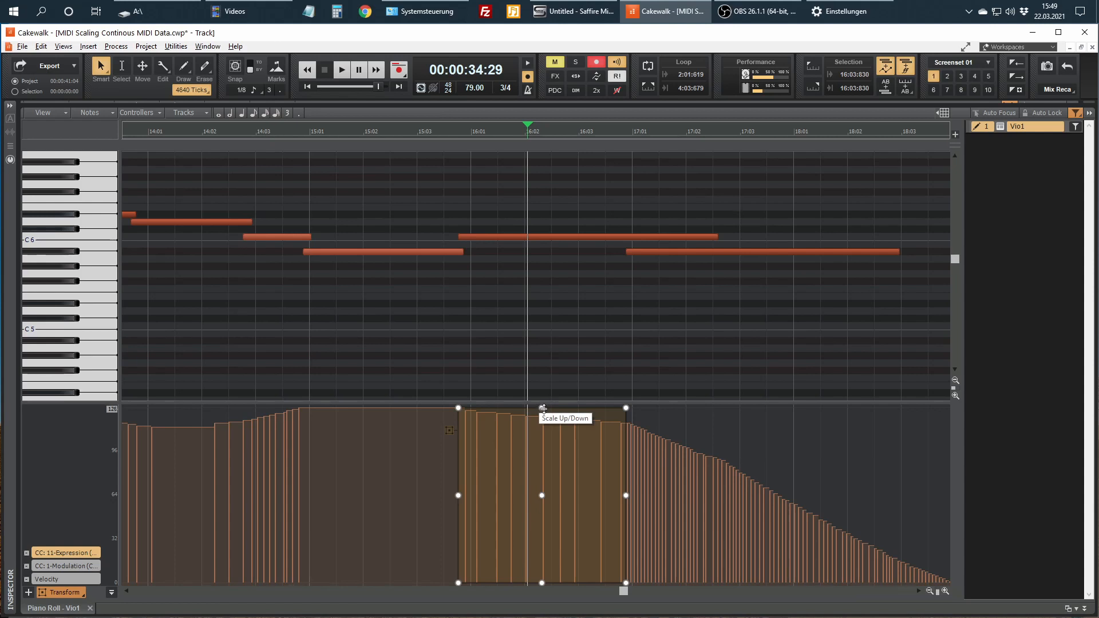
drag(543, 408, 531, 520)
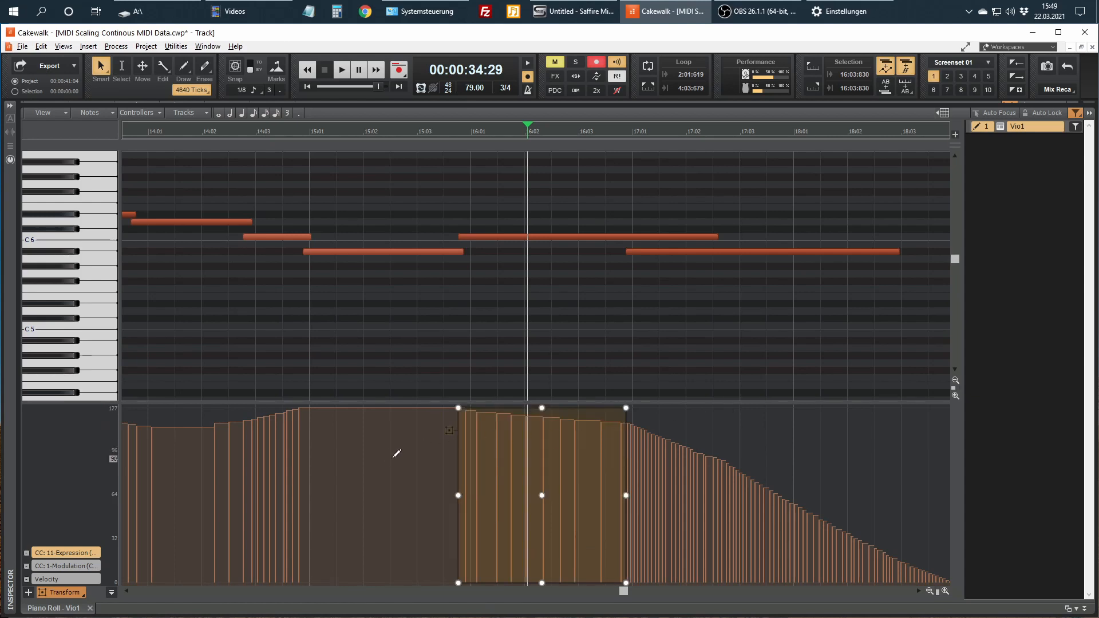
Turn Soft Mode back on and scale the bar 16 expression region down to roughly a third of its height
click(449, 431)
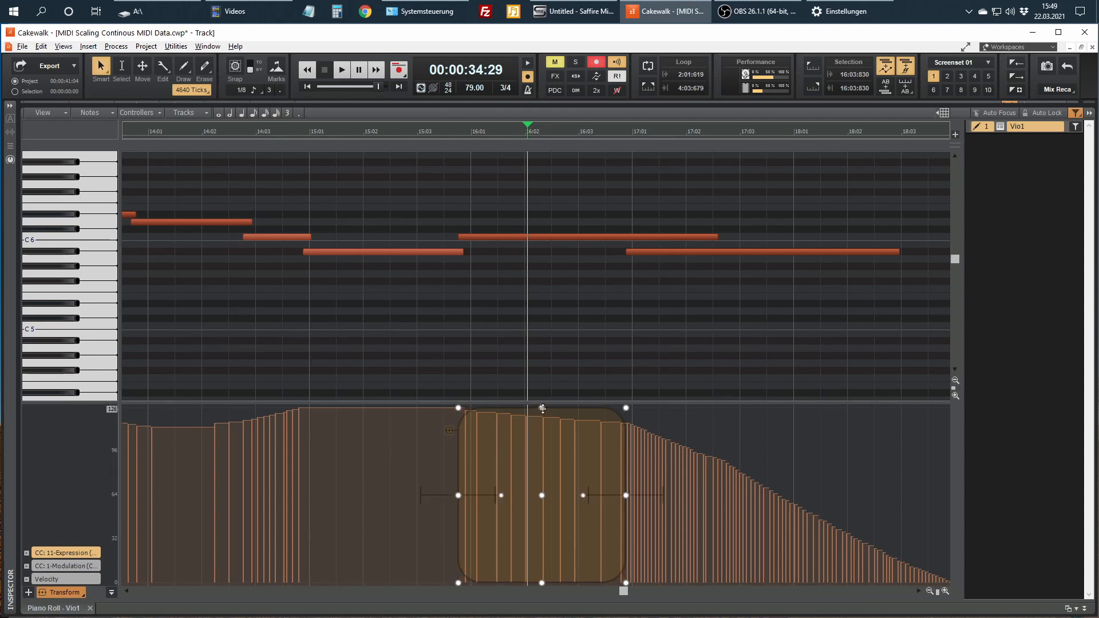
drag(542, 408, 526, 531)
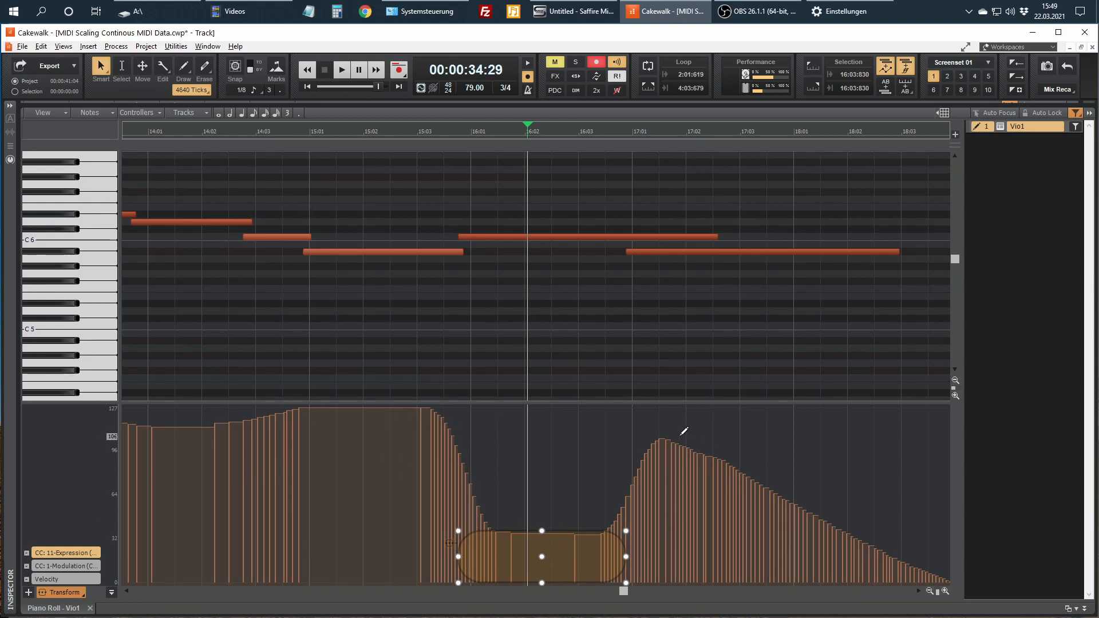
Play Vio1 from late bar 14 through the softly scaled expression dip, stop in bar 18 and undo the scaling
click(245, 132)
key(space)
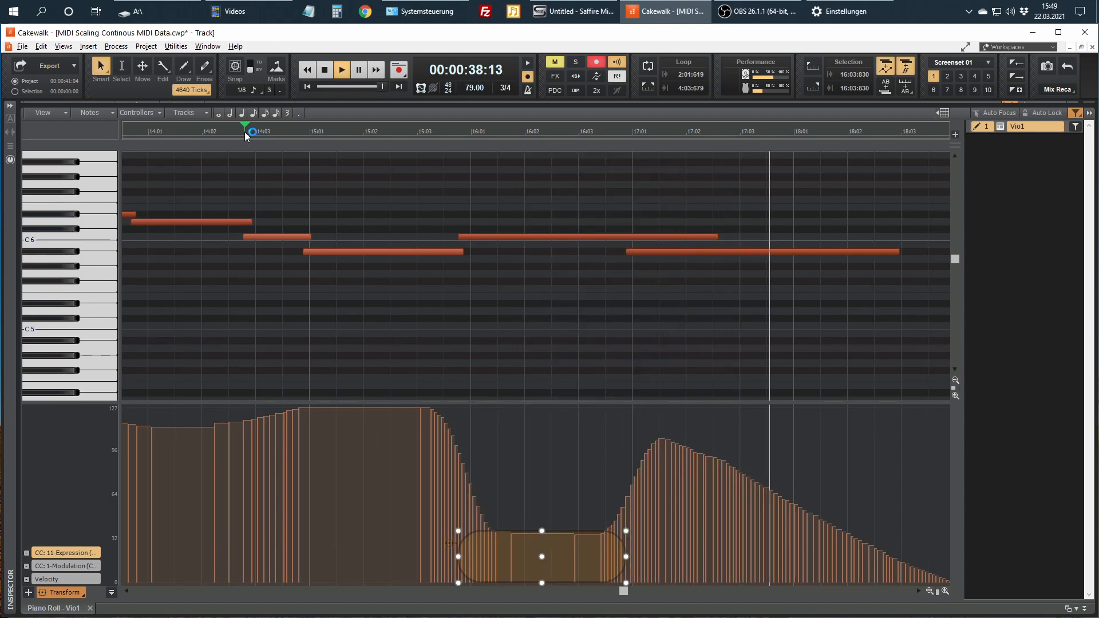
key(space)
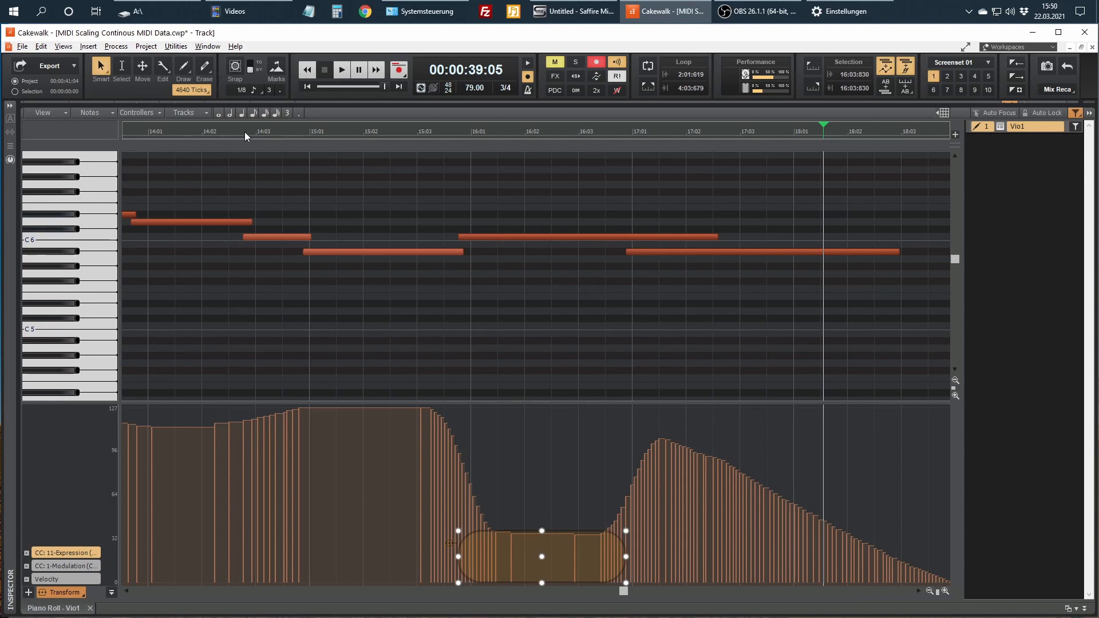
key(ctrl+z)
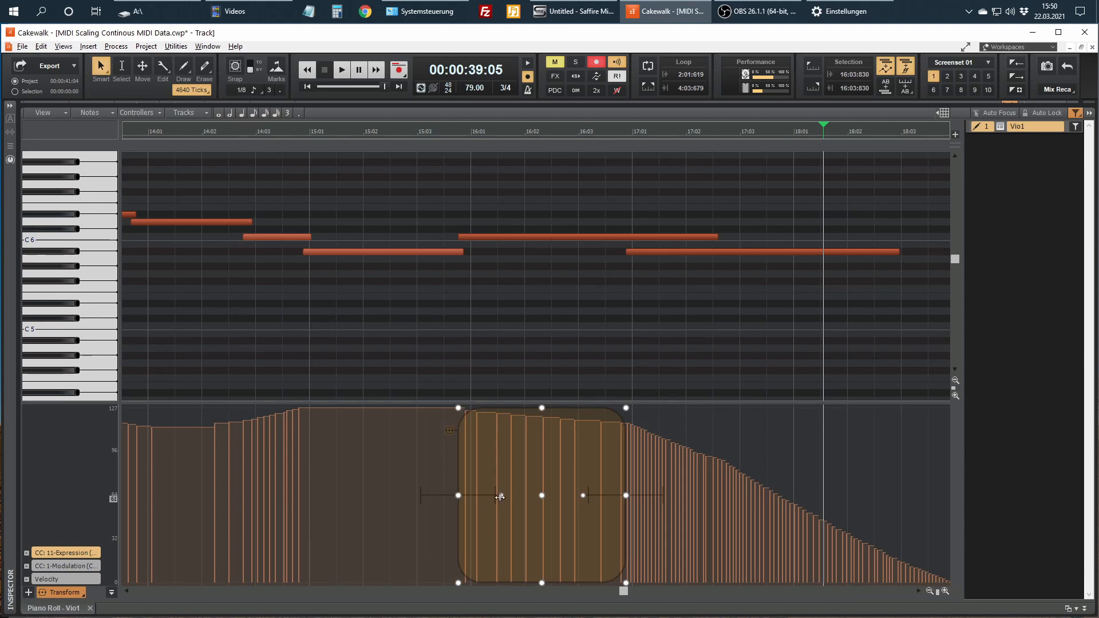
Widen the Soft Mode transition zones at both edges of the bar 16 transform region
drag(499, 497, 518, 496)
drag(519, 497, 522, 497)
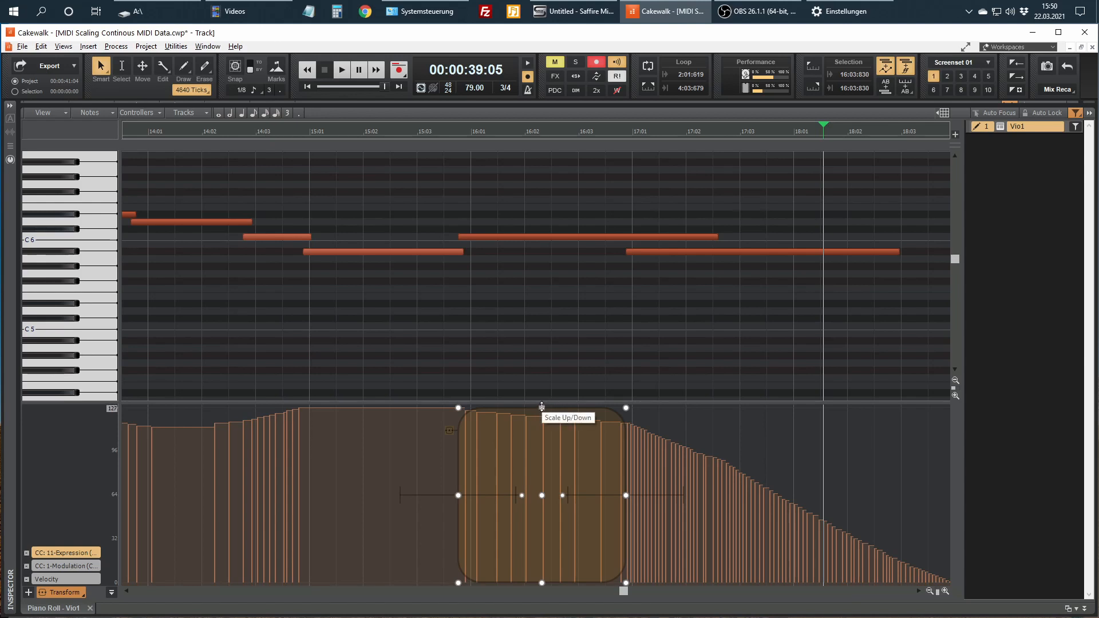
Try scaling the bar 16 expression region down with different narrow Soft Mode transition widths, undoing the scaling between attempts
drag(541, 407, 533, 542)
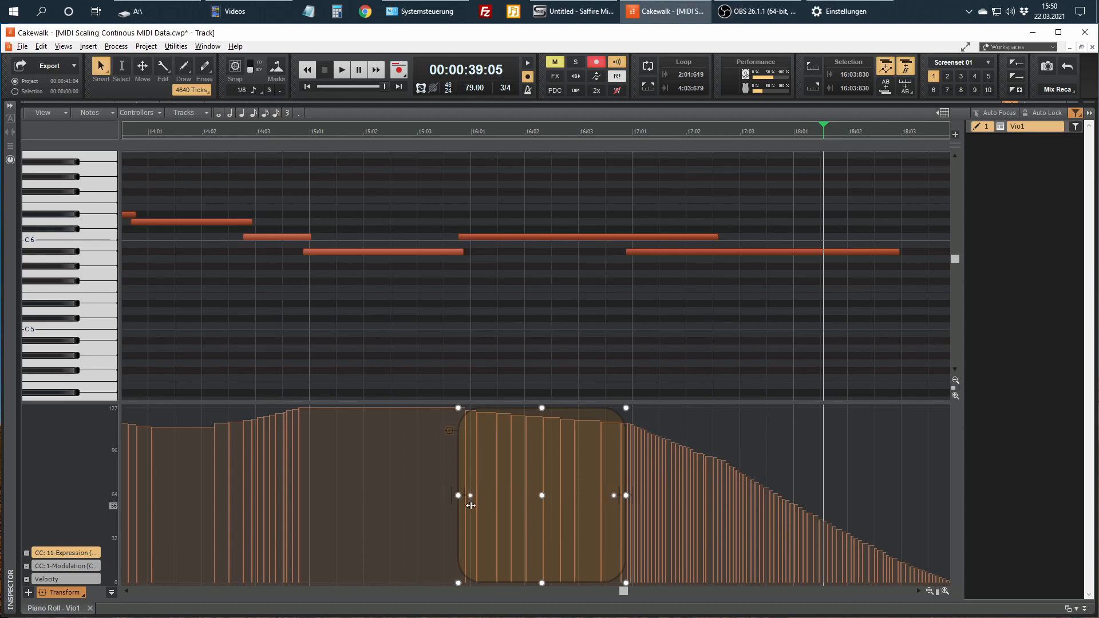
drag(542, 407, 541, 541)
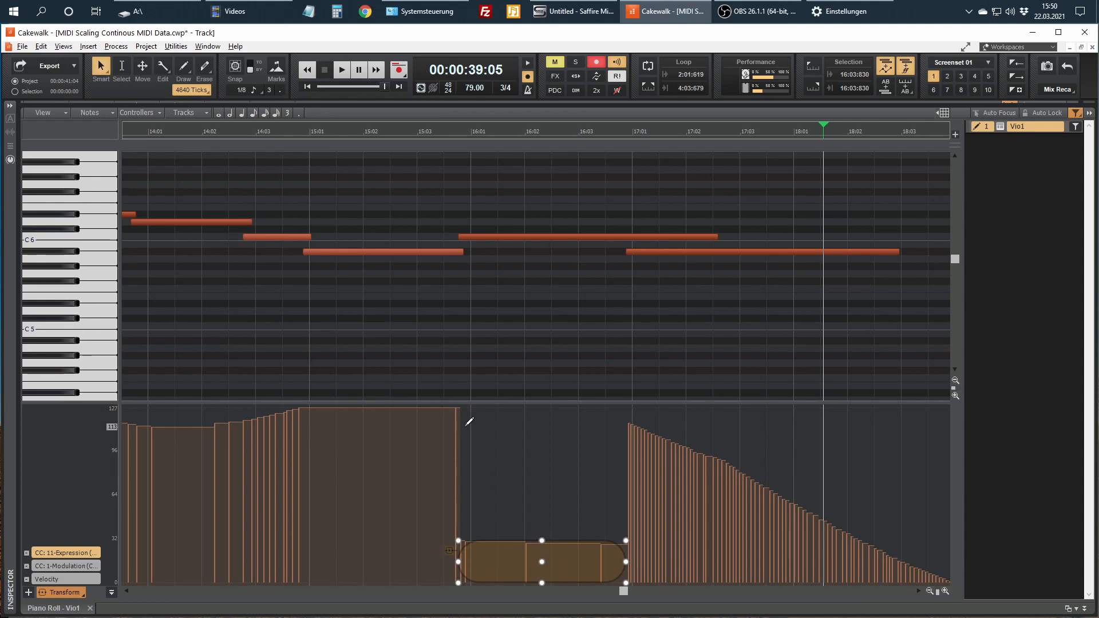
key(ctrl+z)
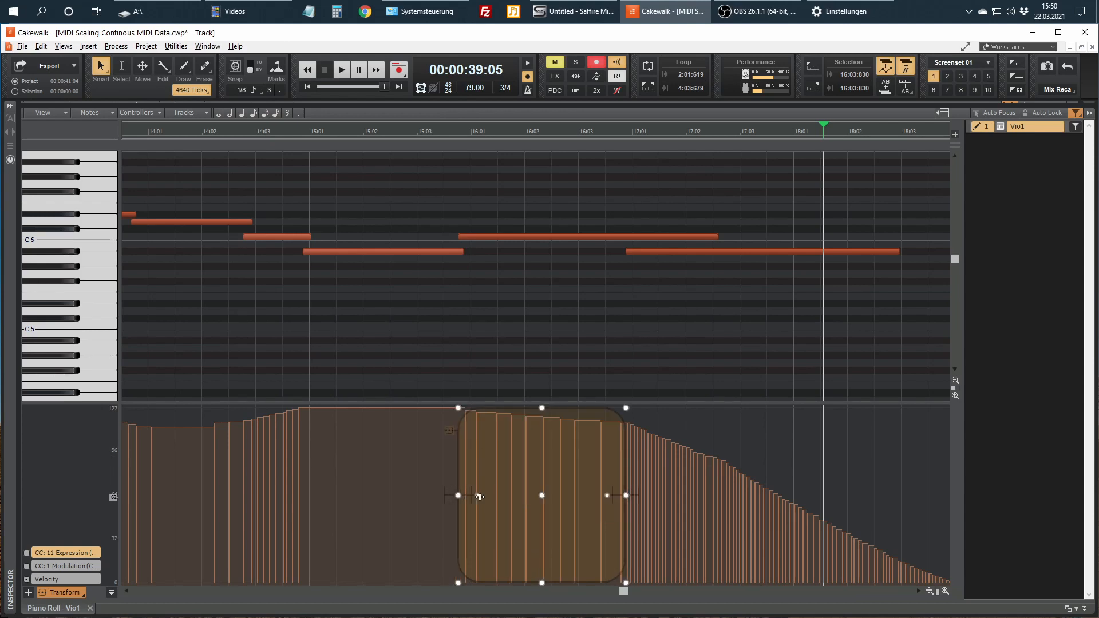
drag(543, 408, 541, 550)
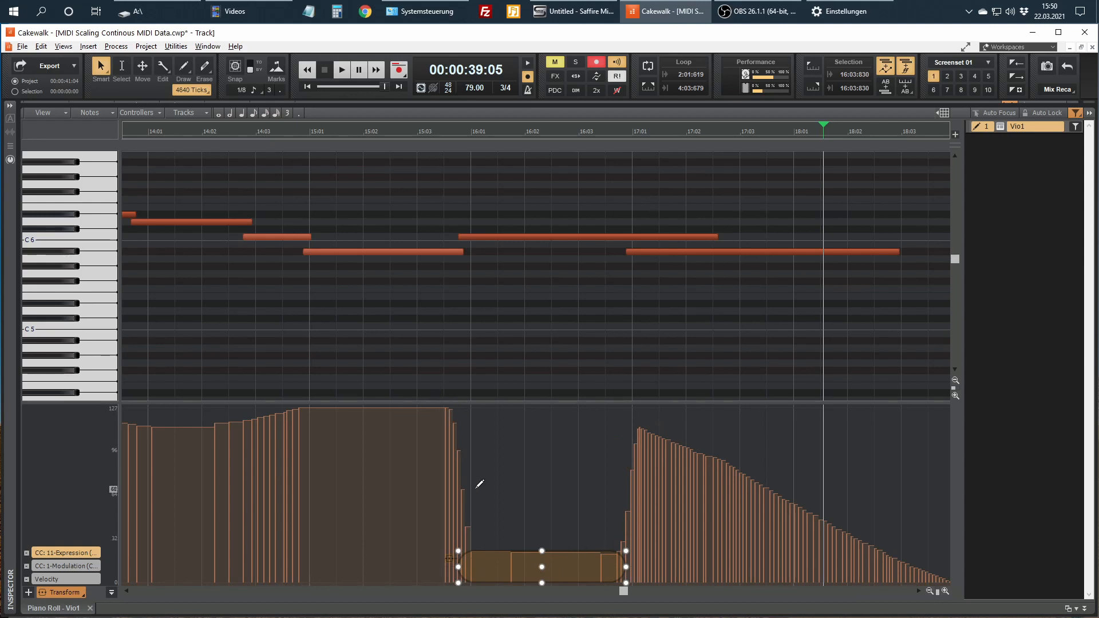
key(ctrl+z)
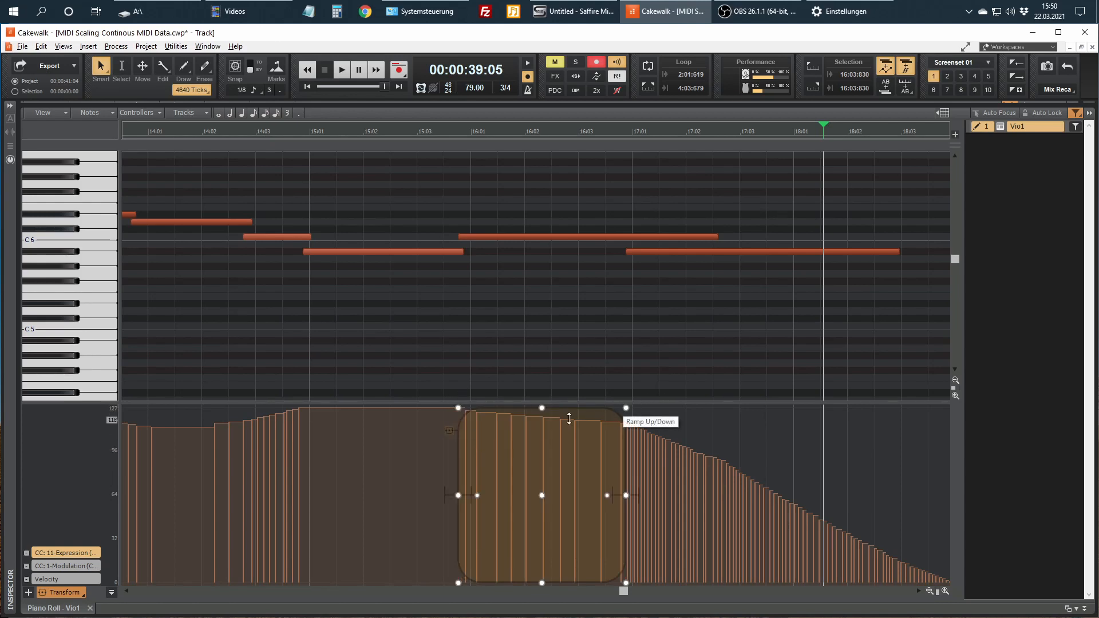
Try ramping down the start of the bar 16 expression region, first with narrow and again with wider Soft Mode transition zones
drag(458, 407, 479, 535)
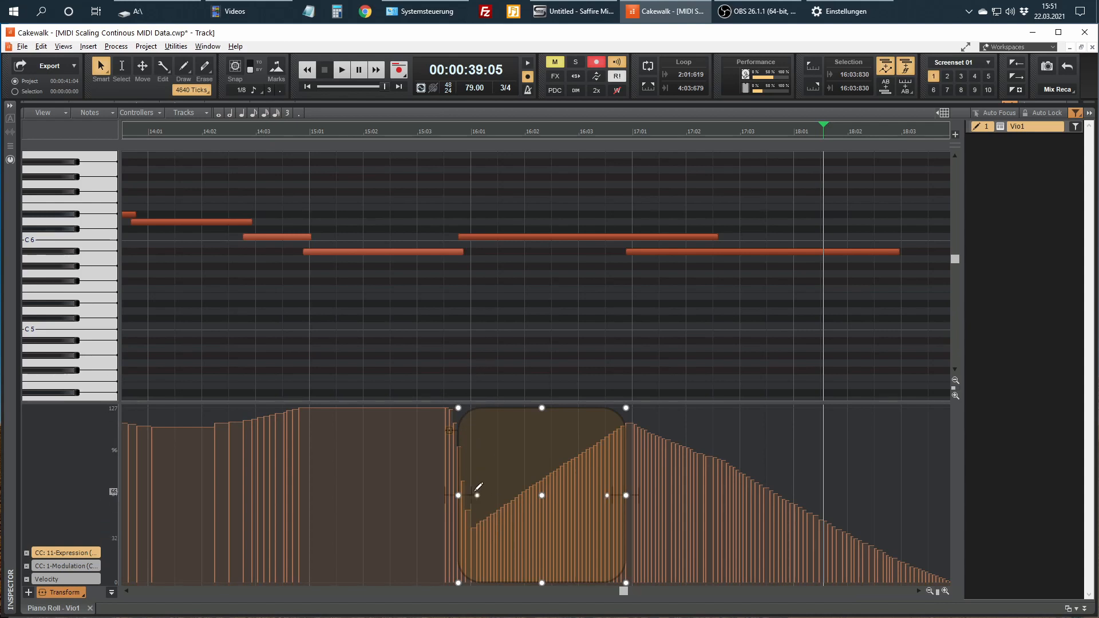
key(ctrl+z)
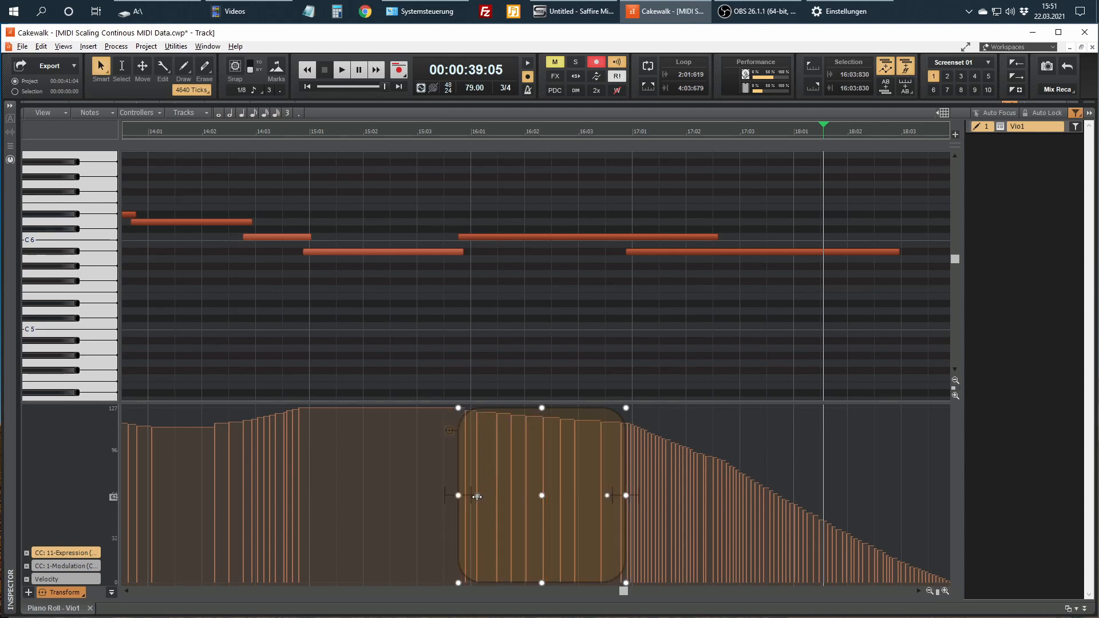
drag(477, 496, 509, 495)
drag(459, 408, 461, 551)
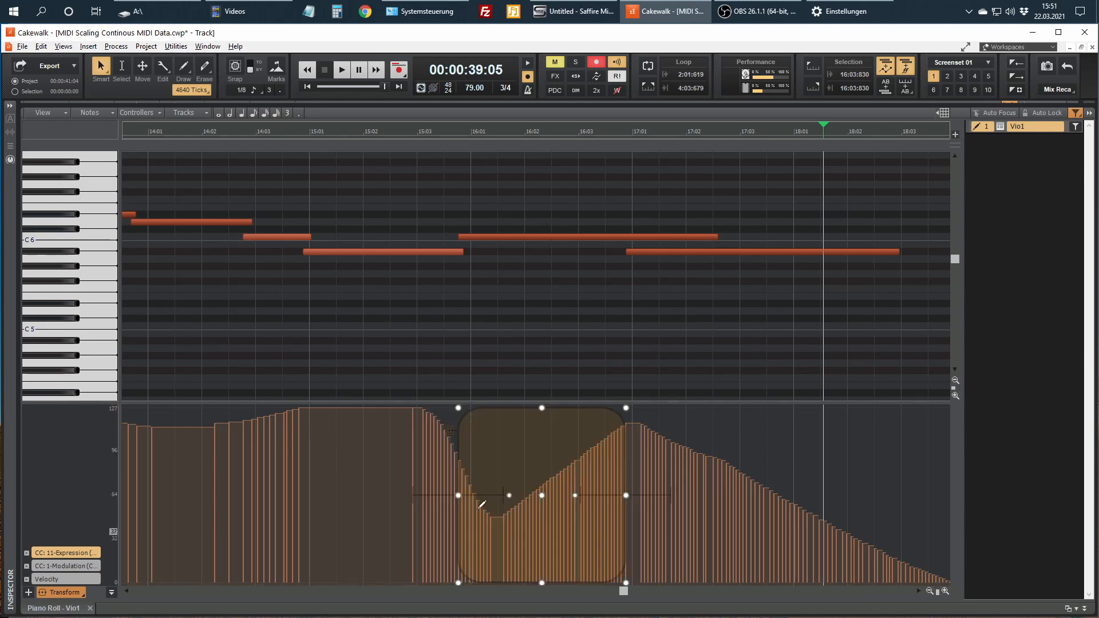
Play Vio1 from late bar 14 through the ramped expression, stop in bar 18 and undo the ramp
click(297, 136)
key(space)
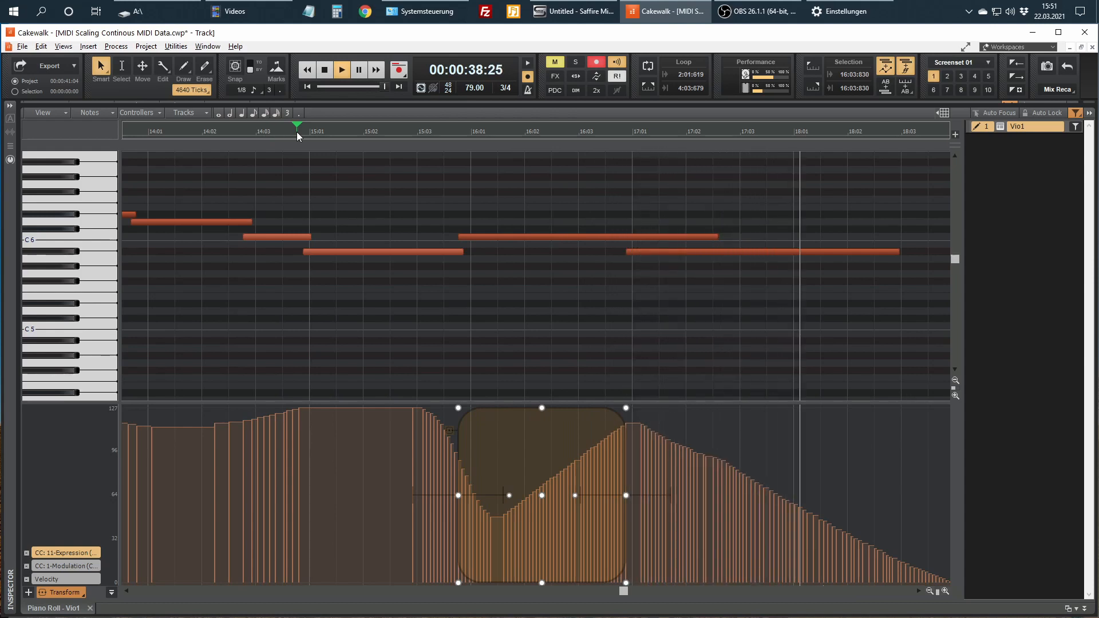
key(space)
key(ctrl+z)
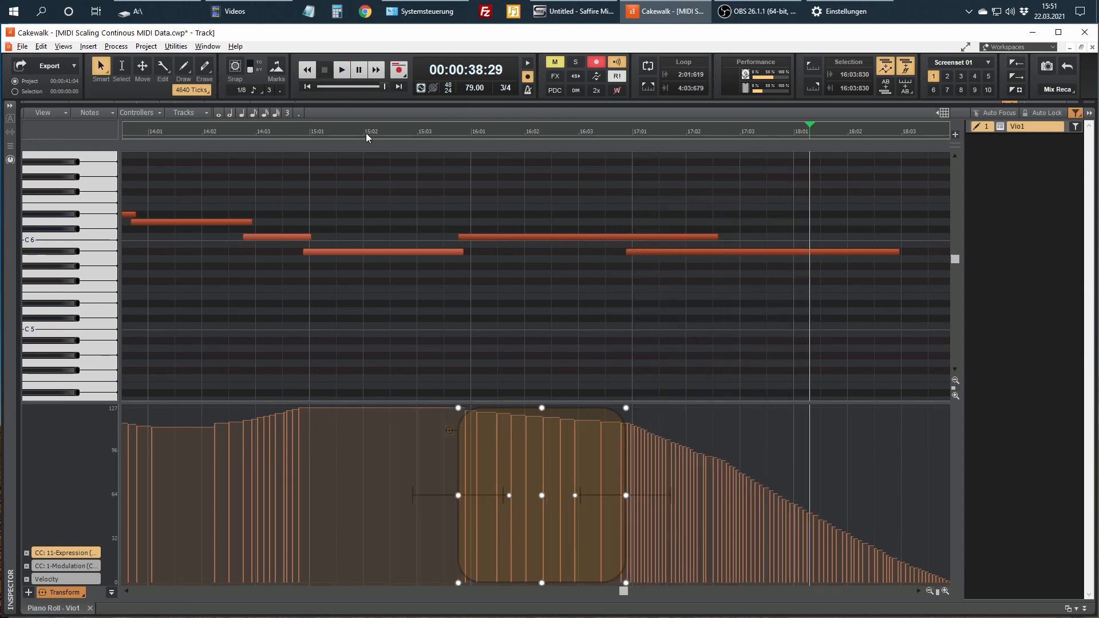
Undo the earlier edits to restore the shorter bar 16 note and the original expression curve in bars 17 and 18
key(ctrl+Left)
key(ctrl+Left)
key(ctrl+Left)
key(ctrl+Left)
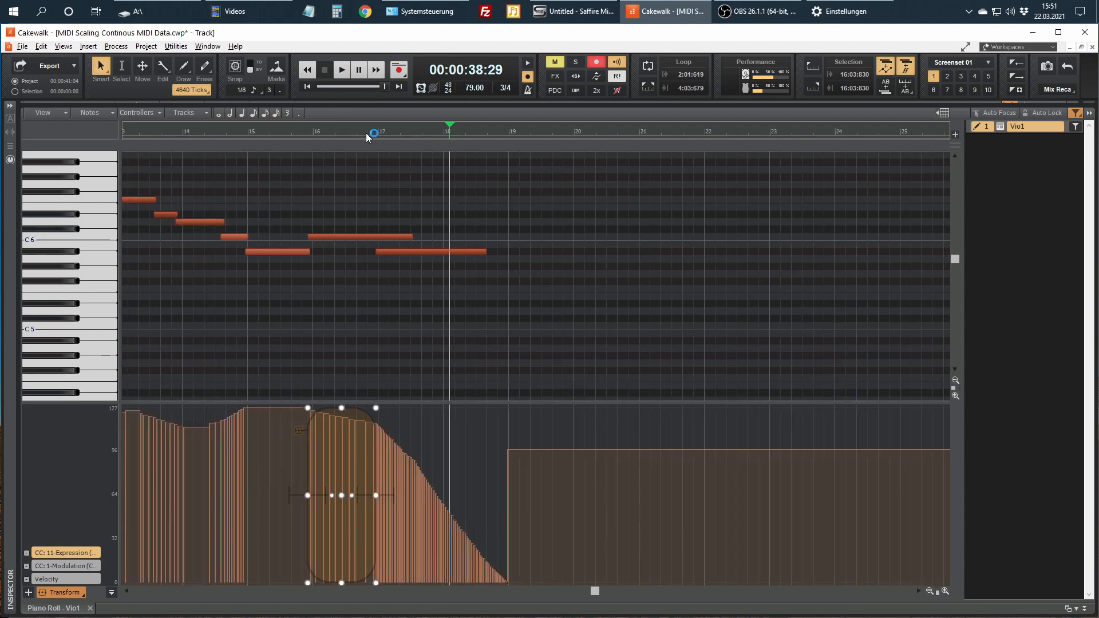
key(ctrl+z)
key(ctrl+z)
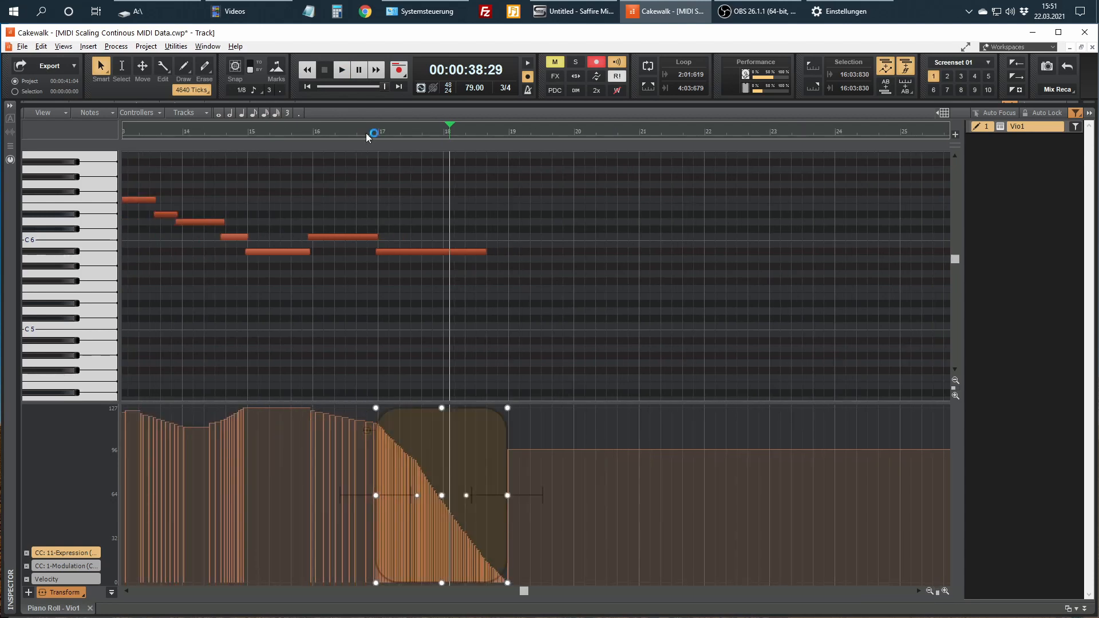
key(ctrl+z)
click(457, 365)
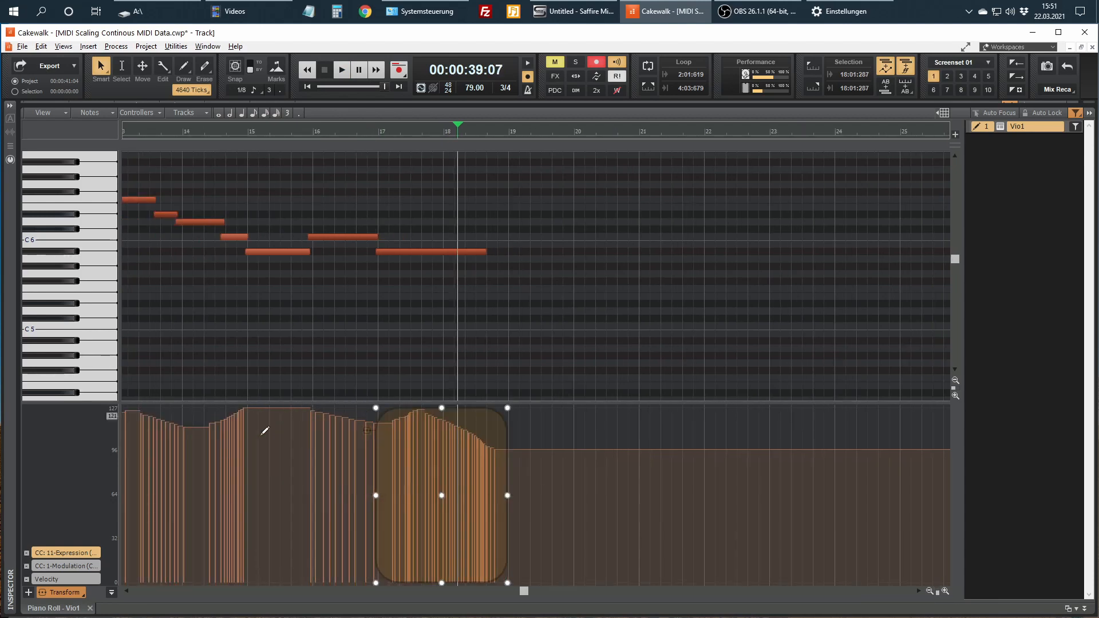
Enable Mask Mode for the Transform tool and turn Soft Mode off
right_click(57, 596)
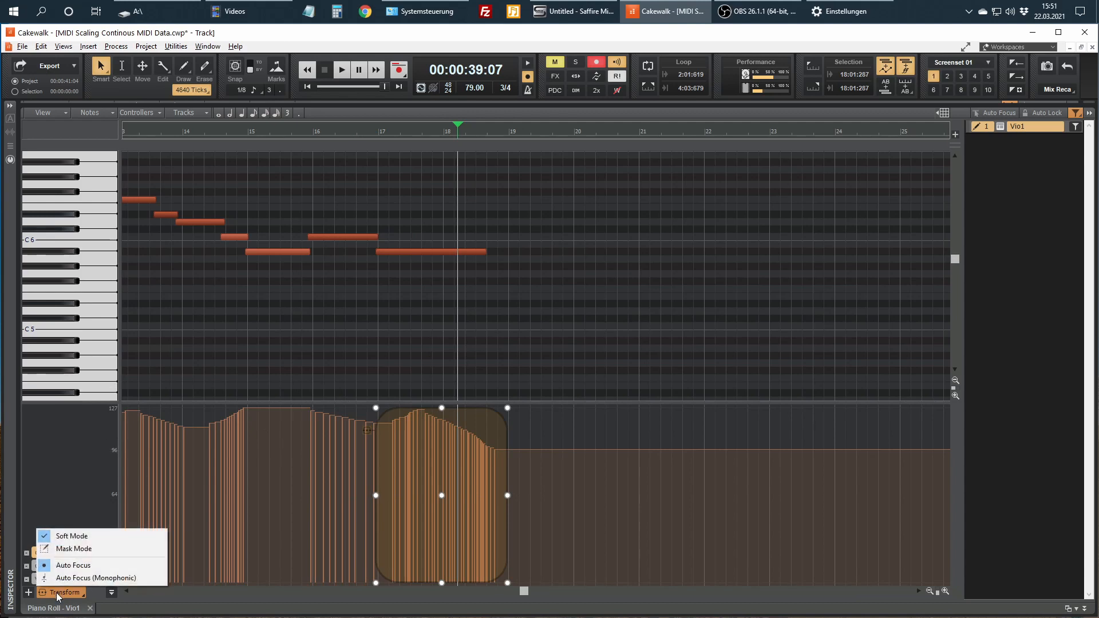
click(80, 550)
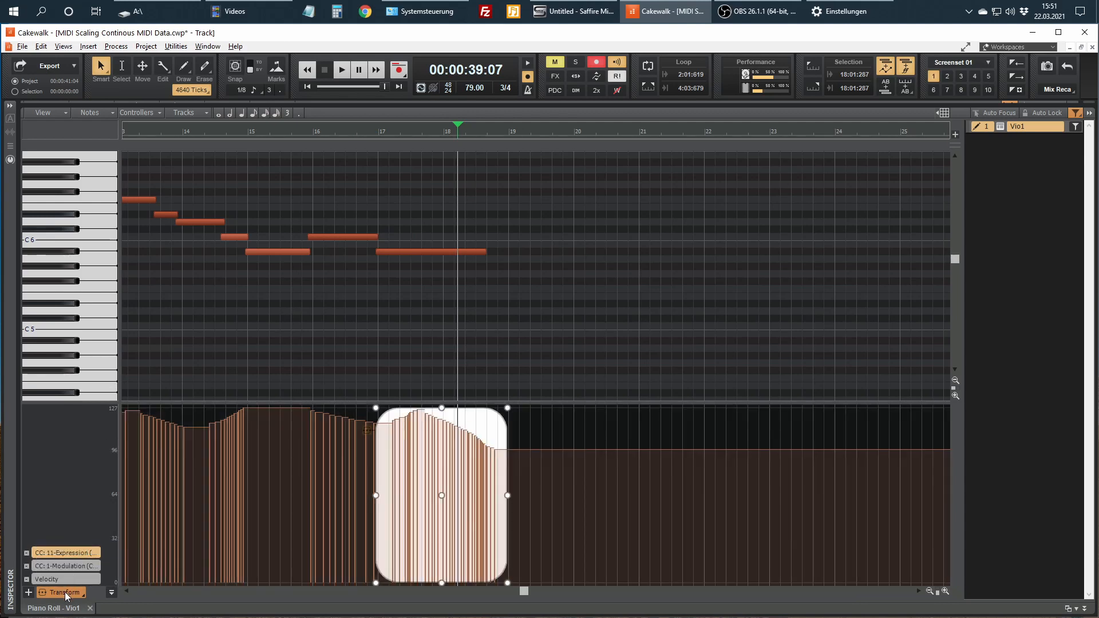
right_click(66, 595)
click(78, 534)
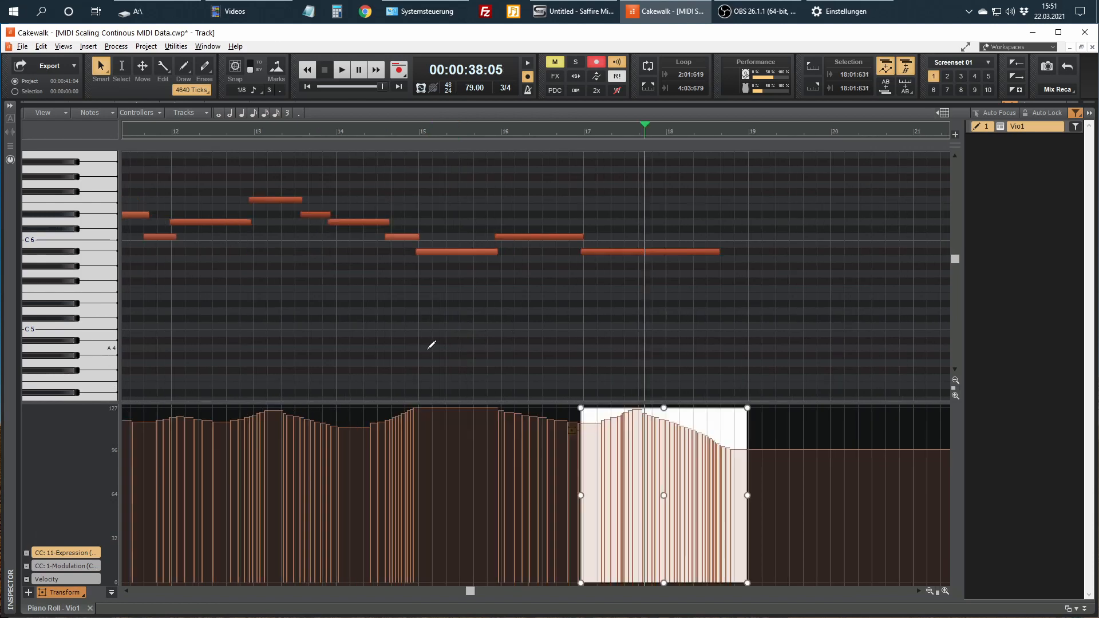
Toggle Soft Mode on and off, and try drawing a wavy expression curve across the masked region in bars 17 and 18
scroll(638, 311, up, 2)
scroll(653, 306, down, 2)
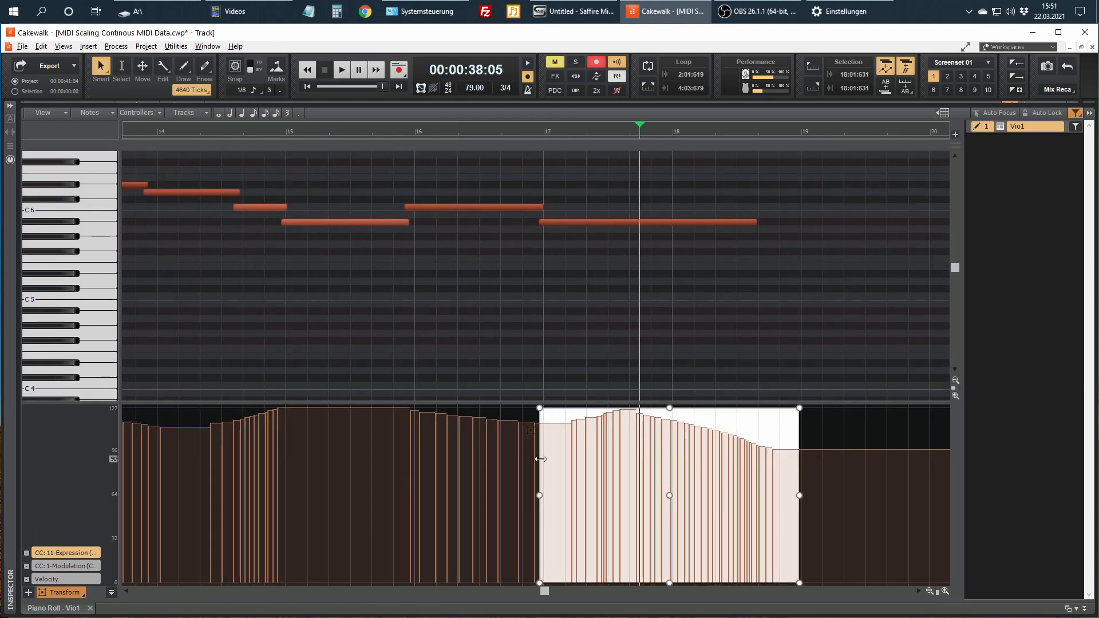
click(531, 435)
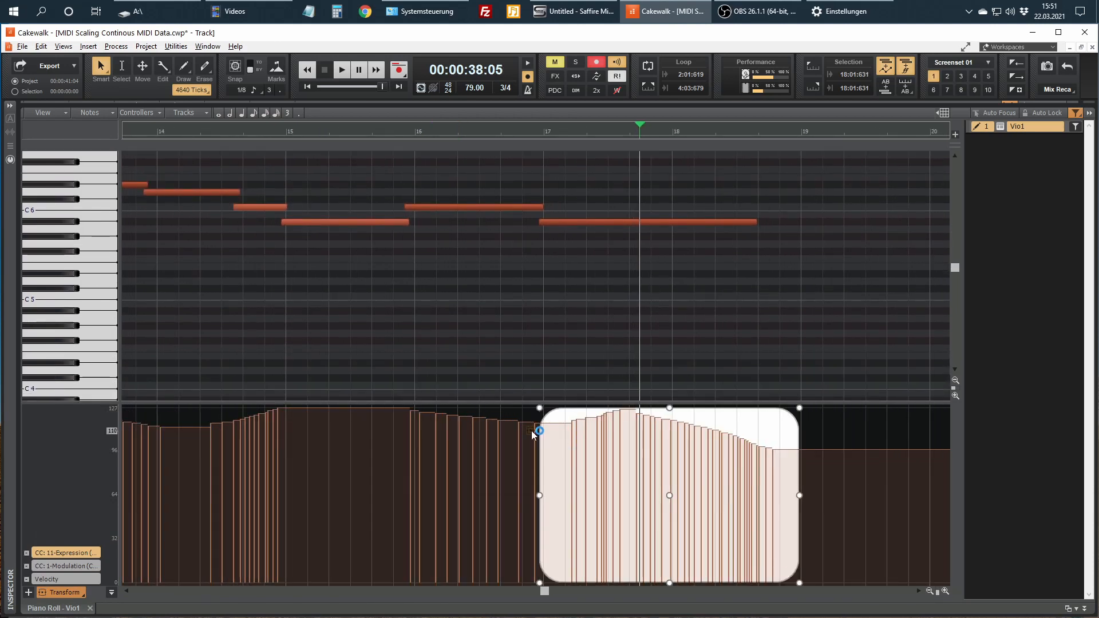
click(532, 434)
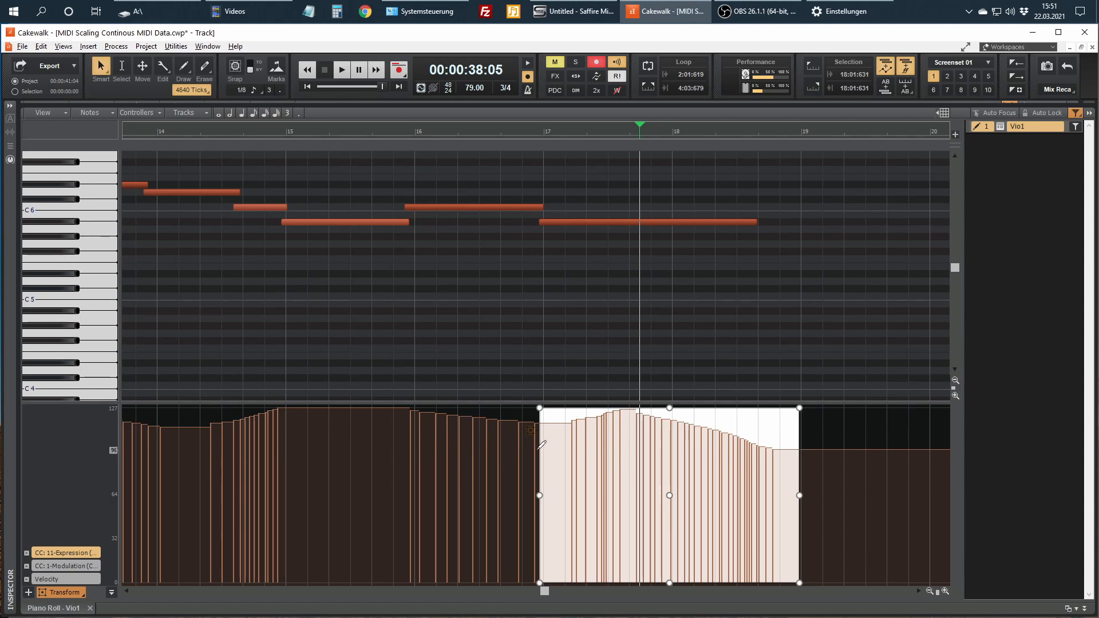
mouse_move(540, 448)
mouse_down()
mouse_move(679, 441)
mouse_move(768, 460)
mouse_move(805, 445)
mouse_up()
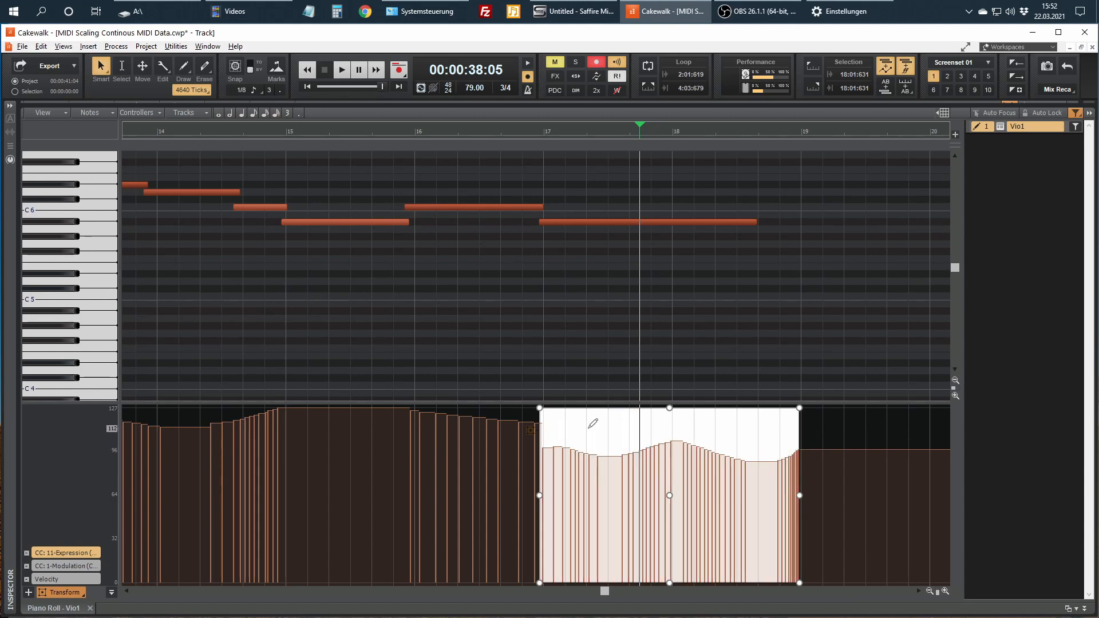
key(ctrl+z)
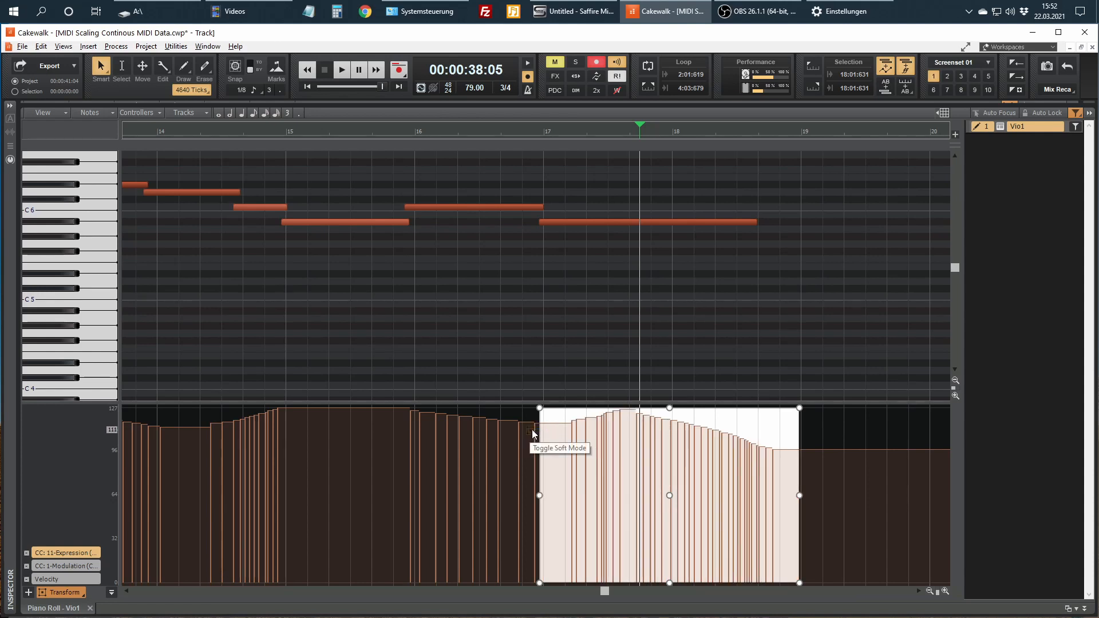
Turn Soft Mode on and draw a lower expression curve at about 65 across the masked region in bars 17 and 18
click(532, 431)
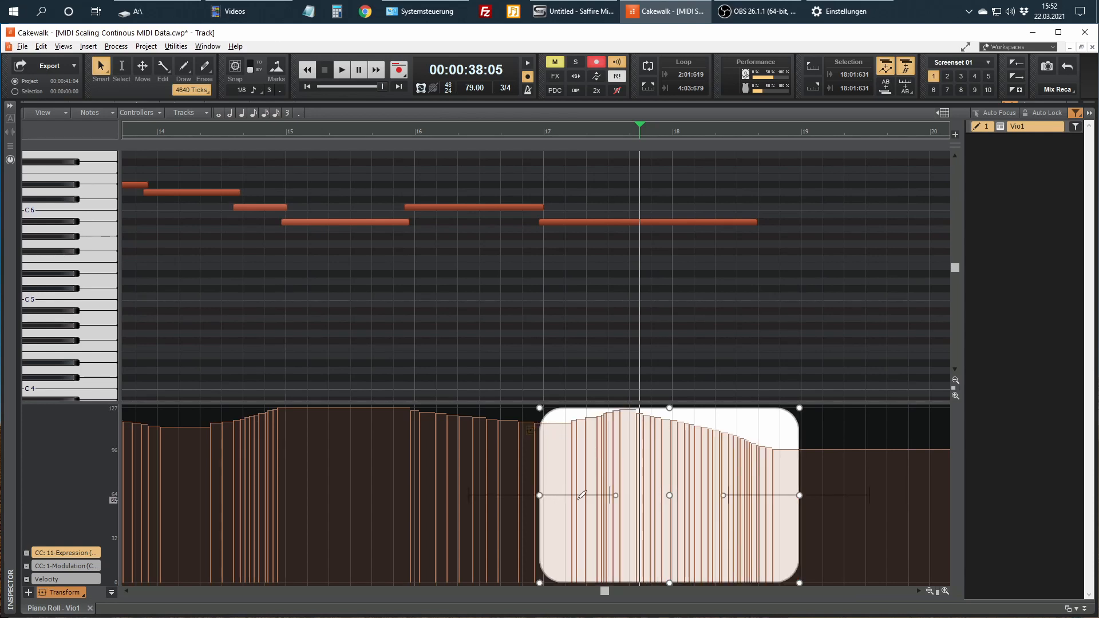
drag(617, 497, 604, 501)
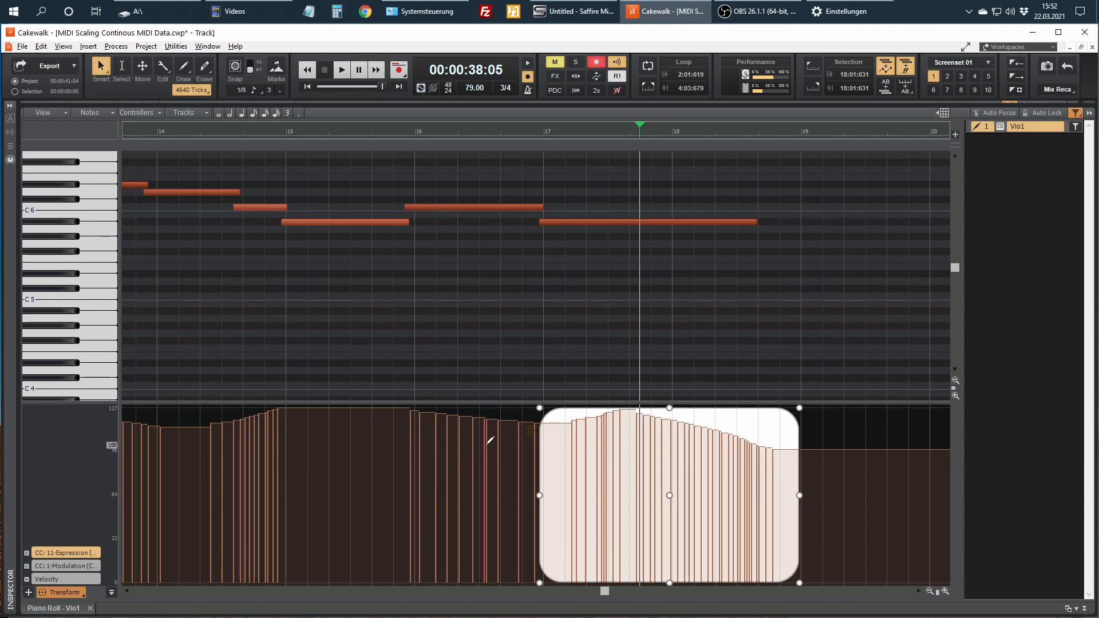
mouse_move(487, 445)
mouse_down()
mouse_move(518, 452)
mouse_move(542, 435)
mouse_move(570, 453)
mouse_move(581, 482)
mouse_up()
mouse_move(603, 487)
mouse_down()
mouse_move(746, 492)
mouse_move(803, 471)
mouse_move(859, 470)
mouse_up()
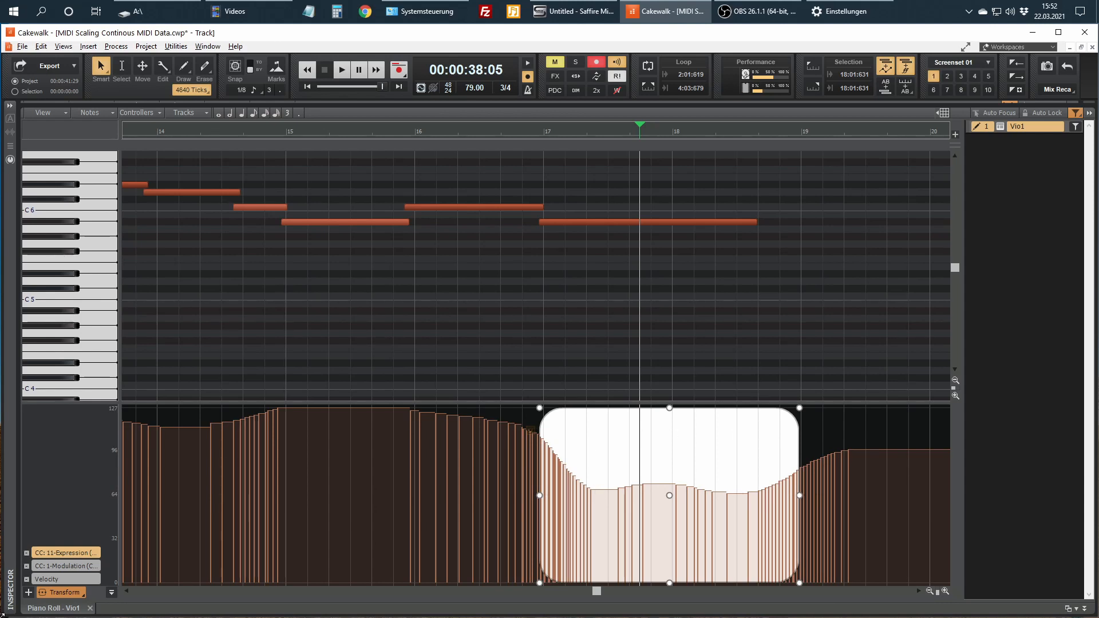
Turn off the Transform tool and place the playhead early in bar 17 on the falling expression slope
click(63, 592)
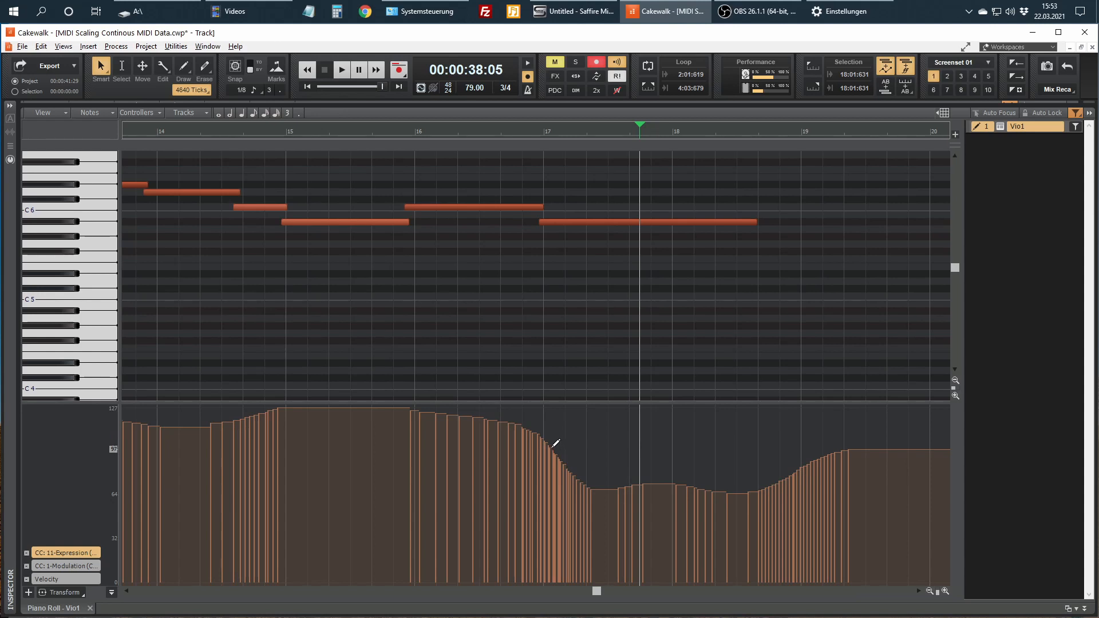
click(568, 333)
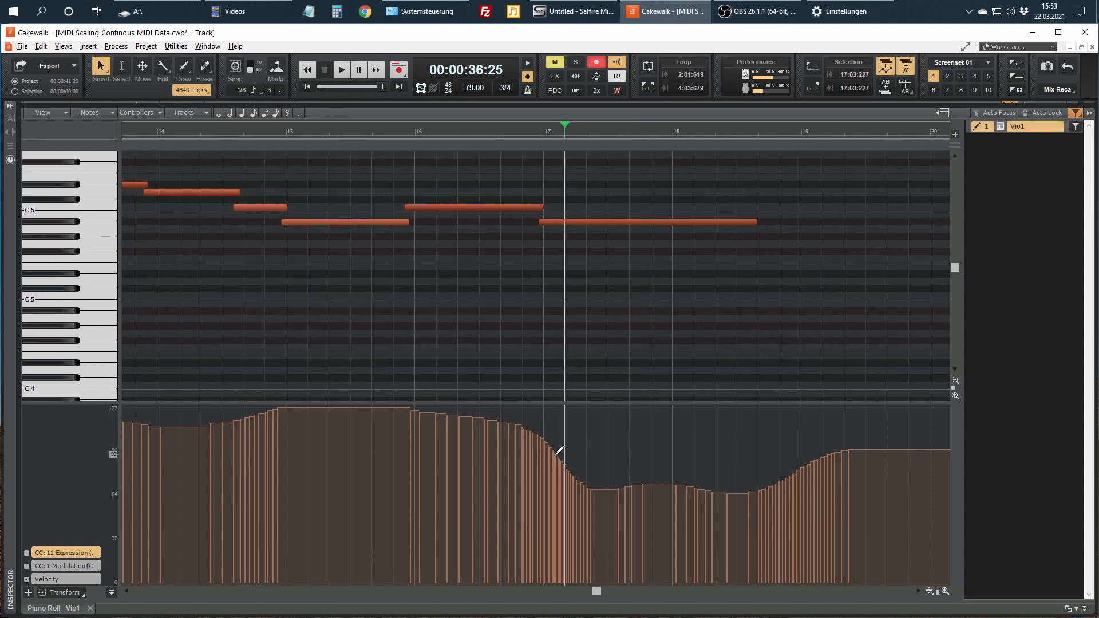
ctrl+scroll(554, 446, up, 3)
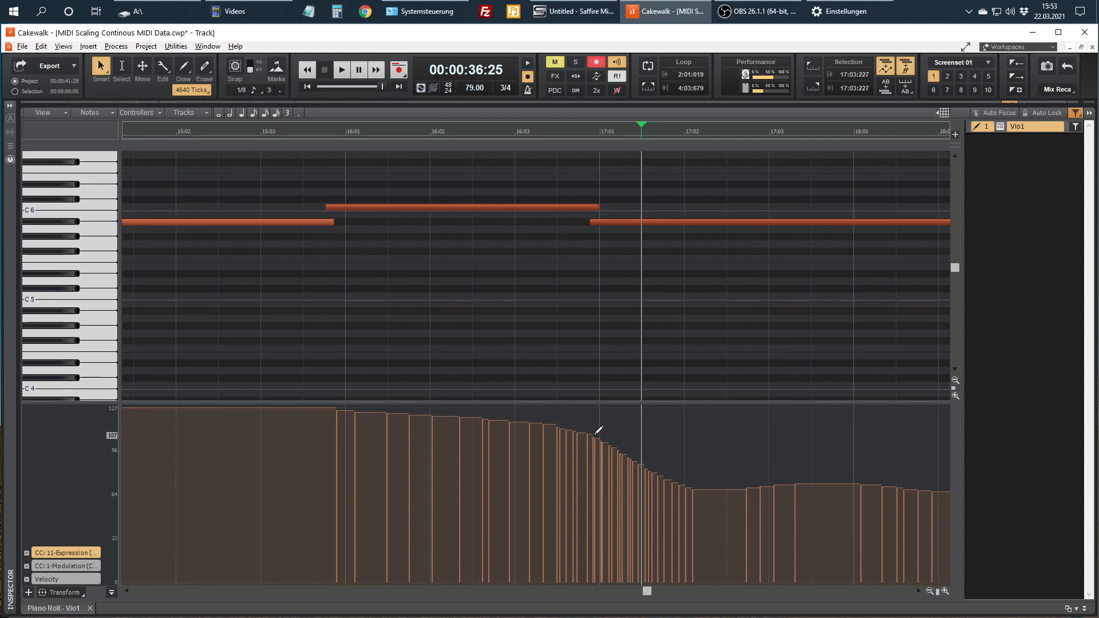
Switch back and forth between the freehand Draw tool and the Smart tool
key(F9)
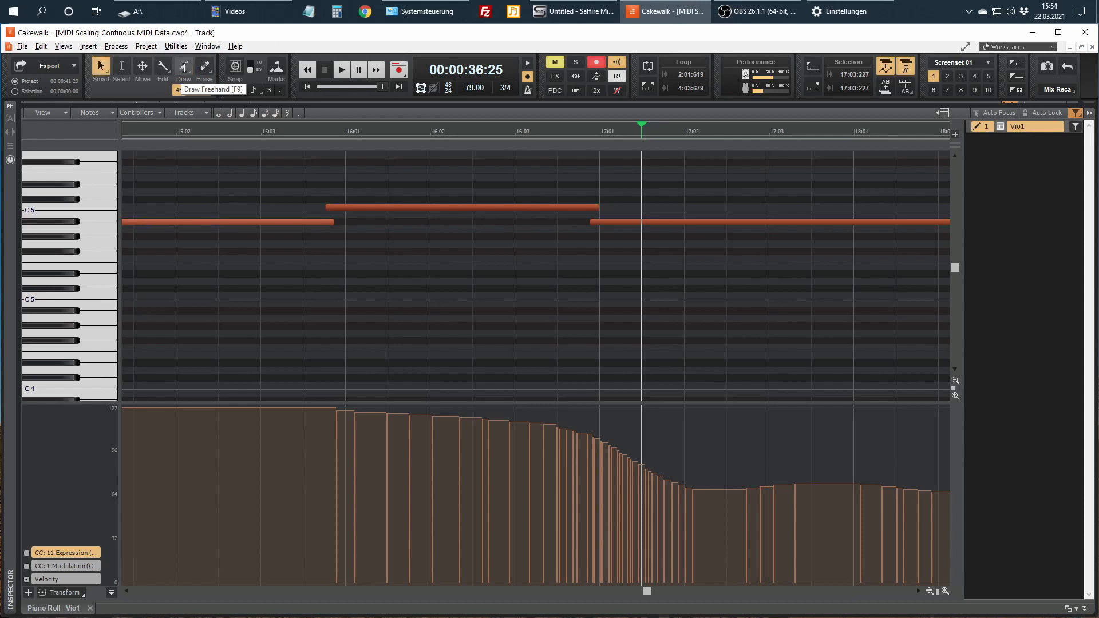
click(102, 68)
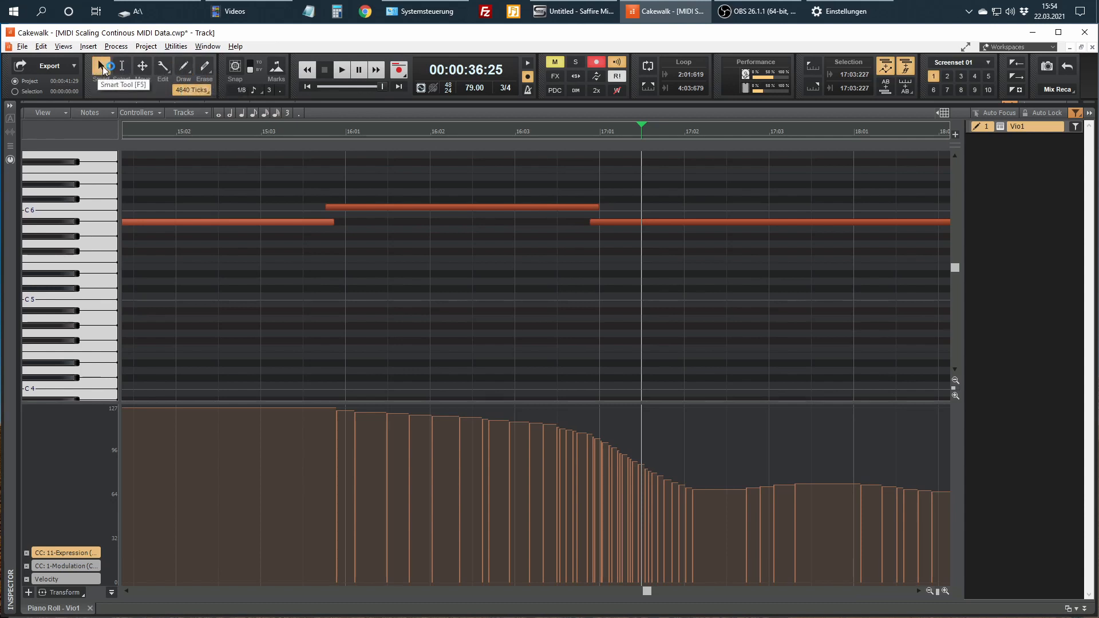
key(F9)
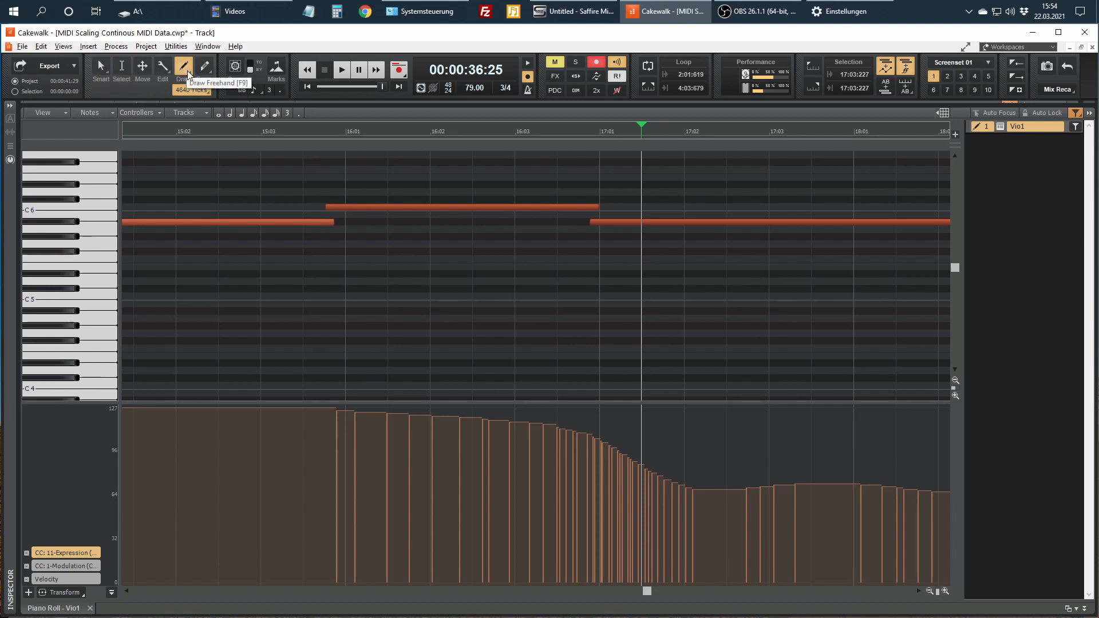
key(F5)
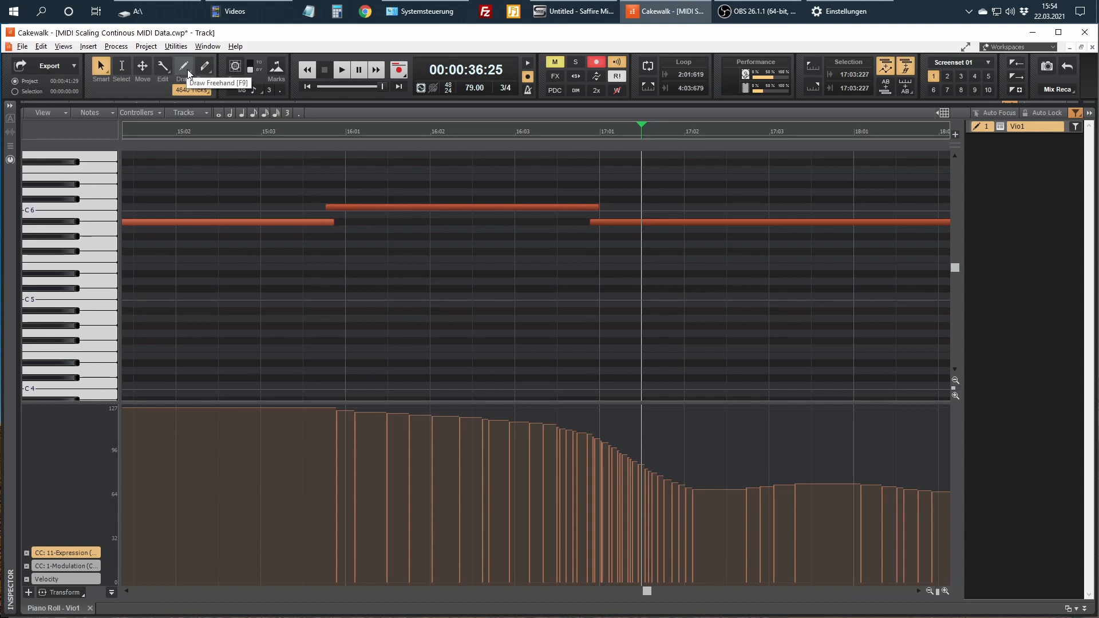
Redraw the expression slope freehand from beat 3 of bar 16 into early bar 17 for a smoother transition, and return to the Smart tool
click(184, 68)
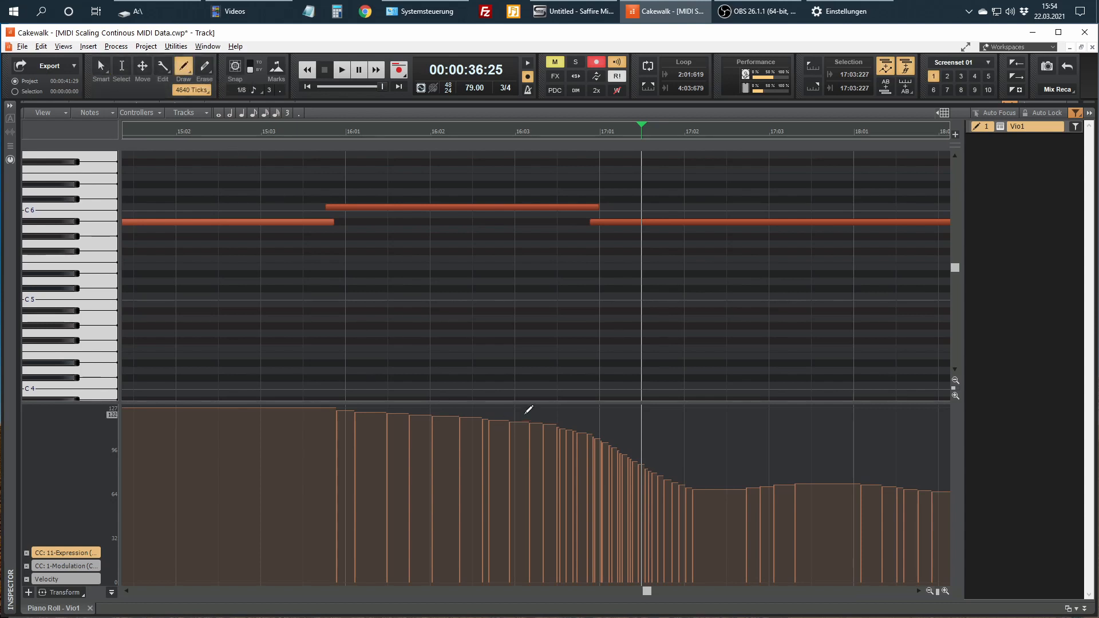
drag(513, 416, 610, 441)
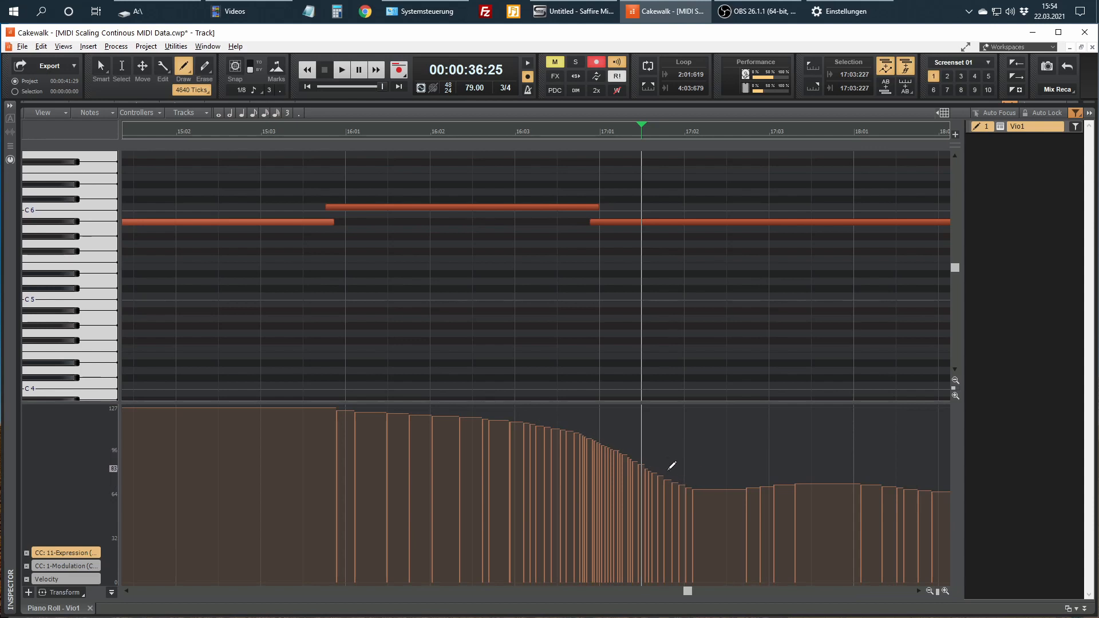
key(F5)
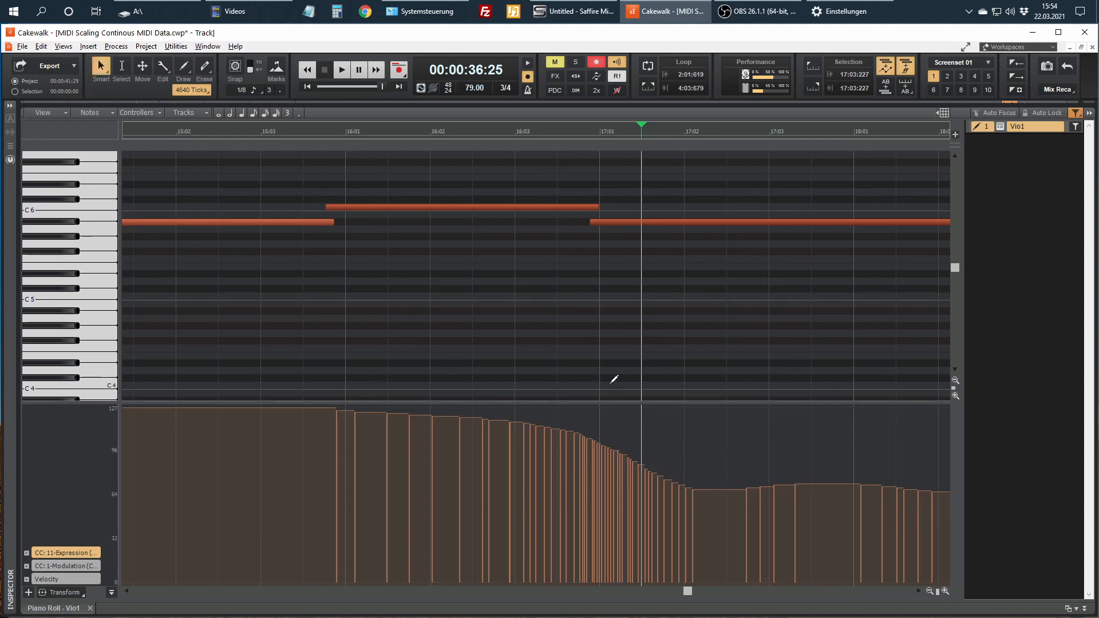
click(610, 378)
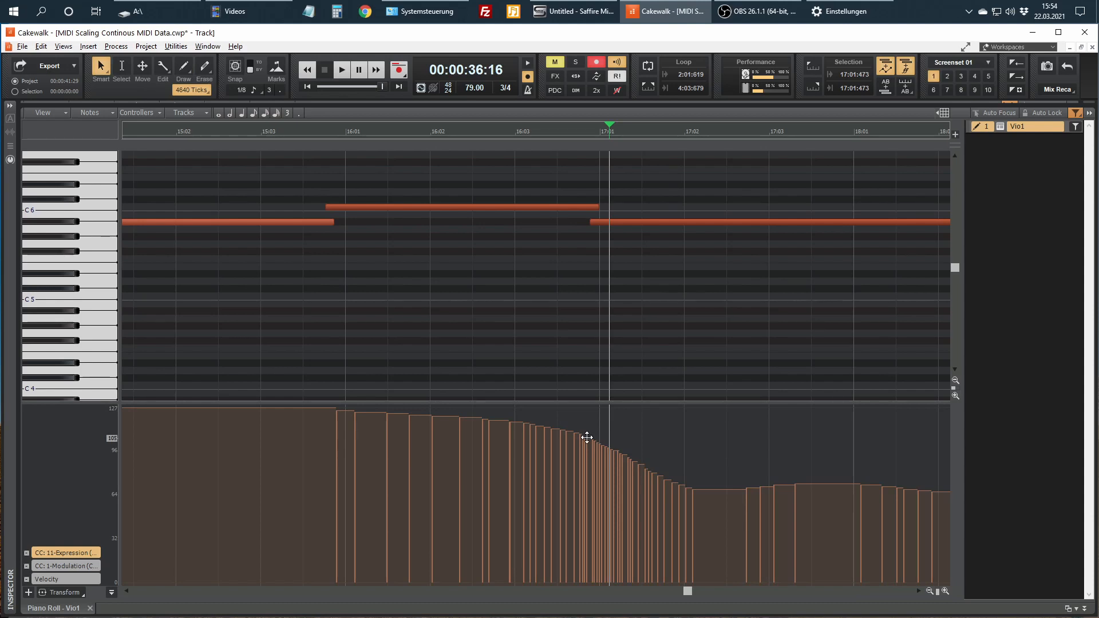
Return from the piano roll to the track overview and unmute the Vio2, Viola, Cello, Bass and Piano tracks
scroll(587, 438, down, 8)
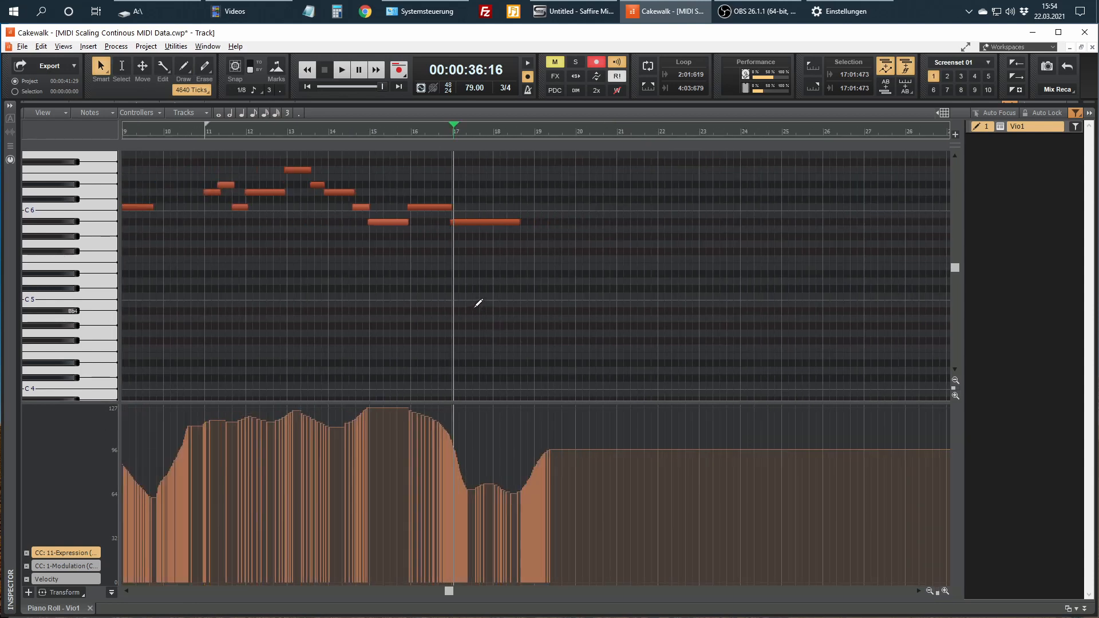
key(d)
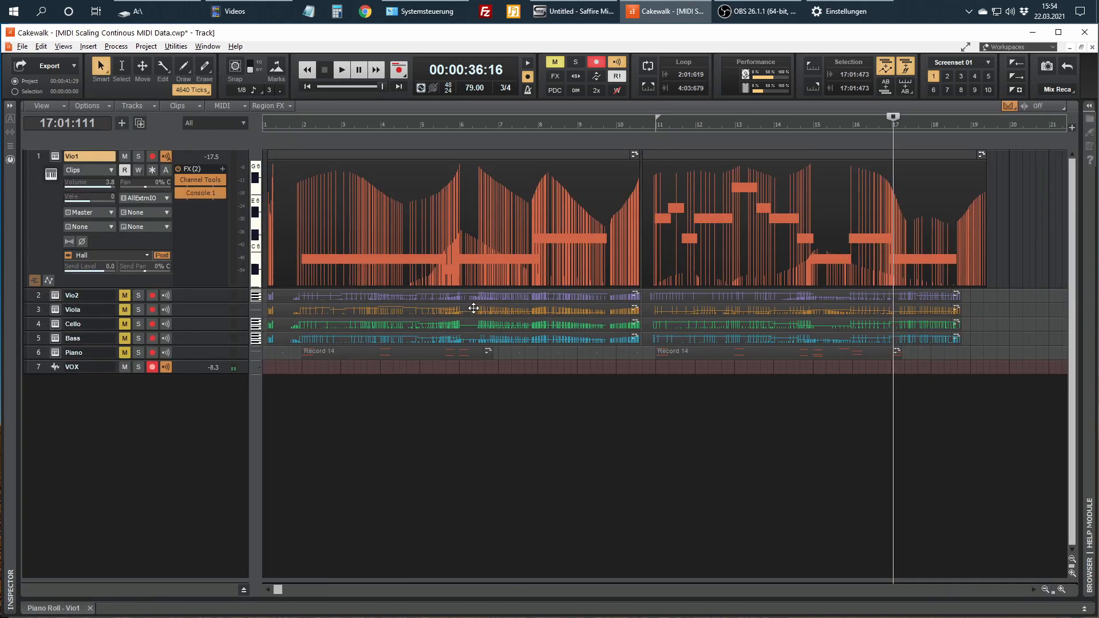
click(480, 366)
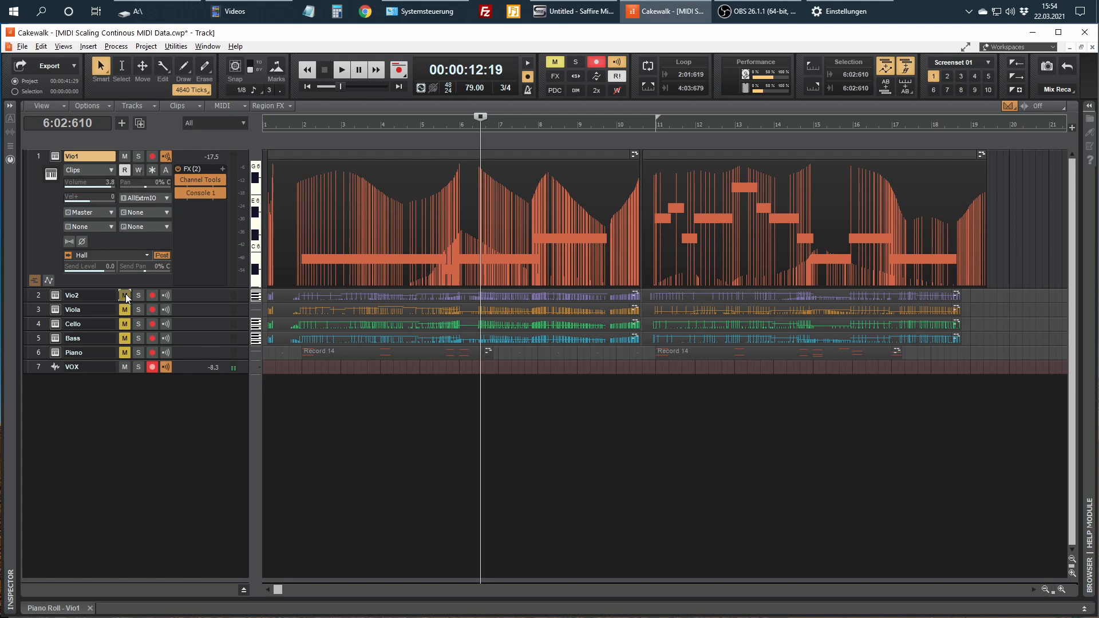
drag(125, 293, 123, 349)
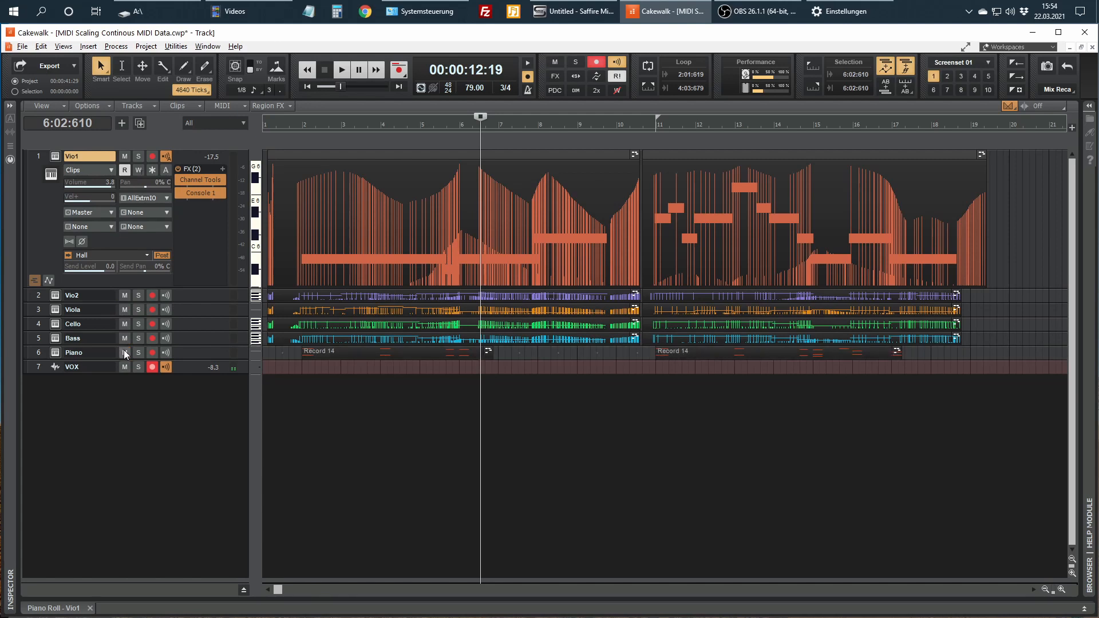
Play the full arrangement from just before bar 2, stop in bar 8, and play again from just before bar 11
click(458, 370)
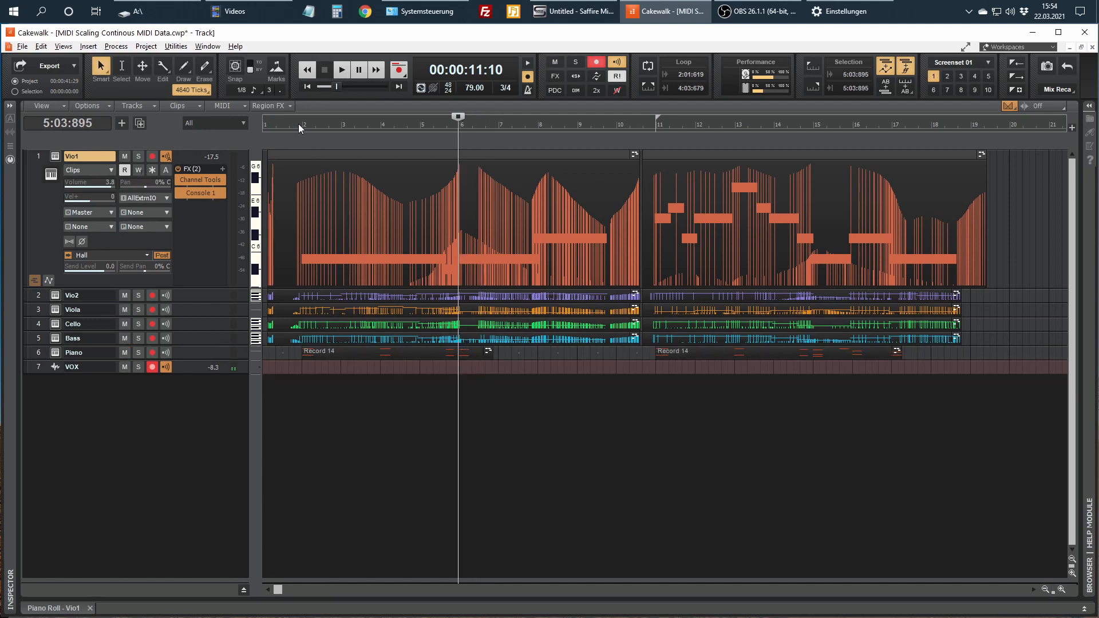
click(298, 124)
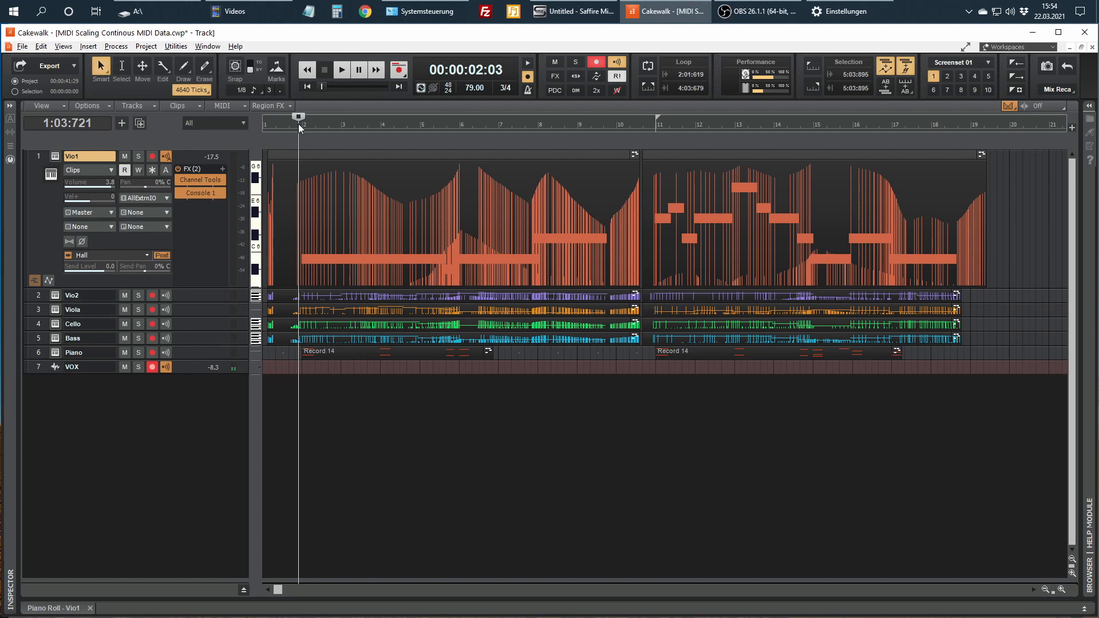
key(space)
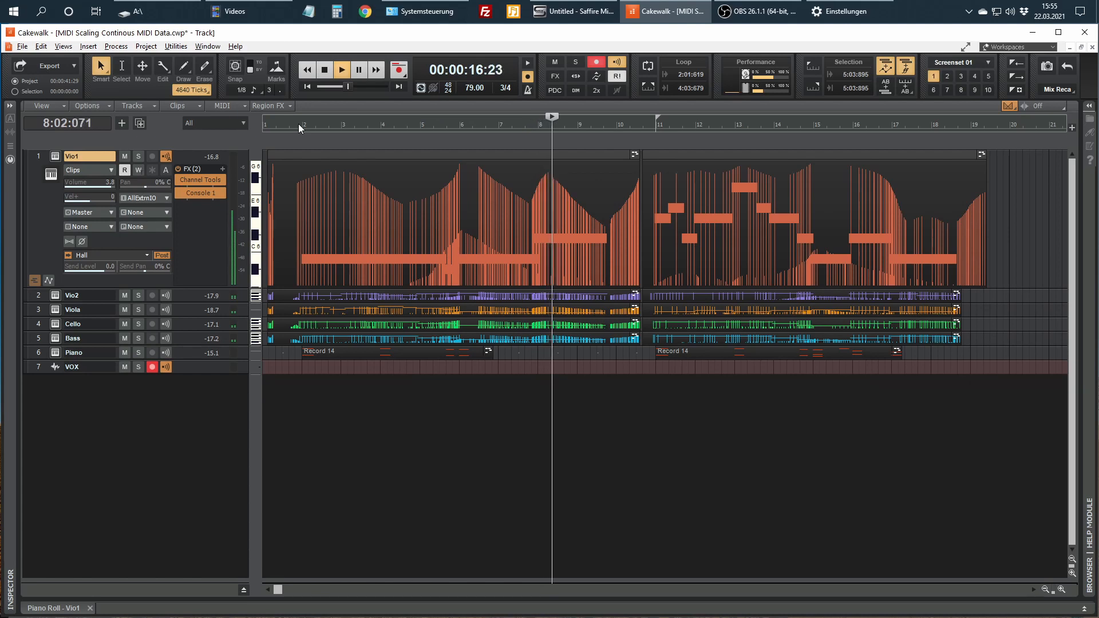
key(space)
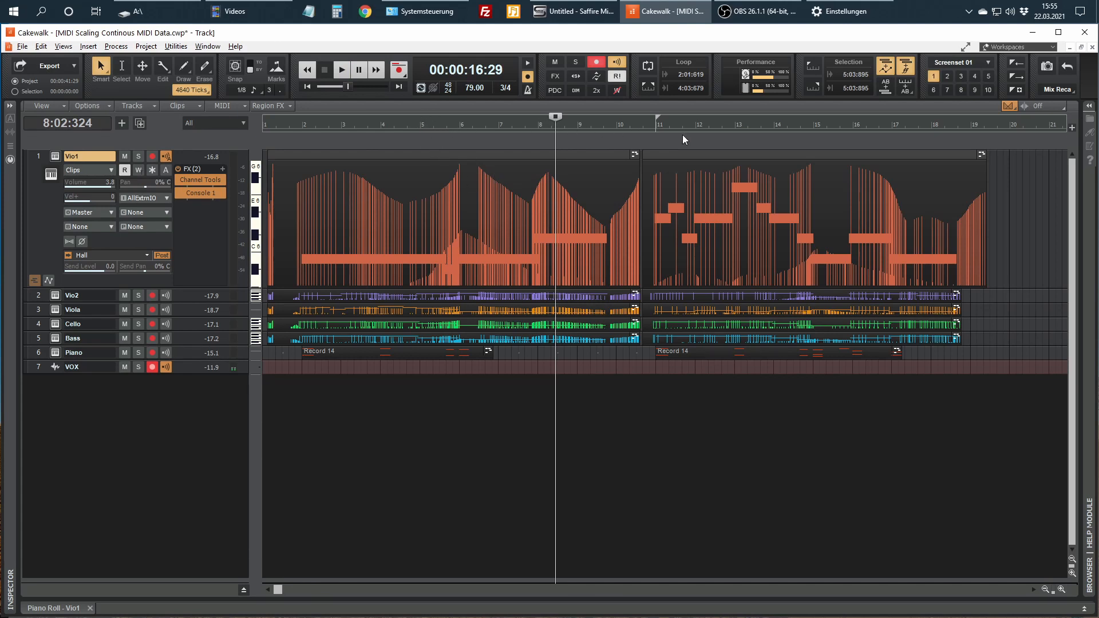
click(649, 125)
key(space)
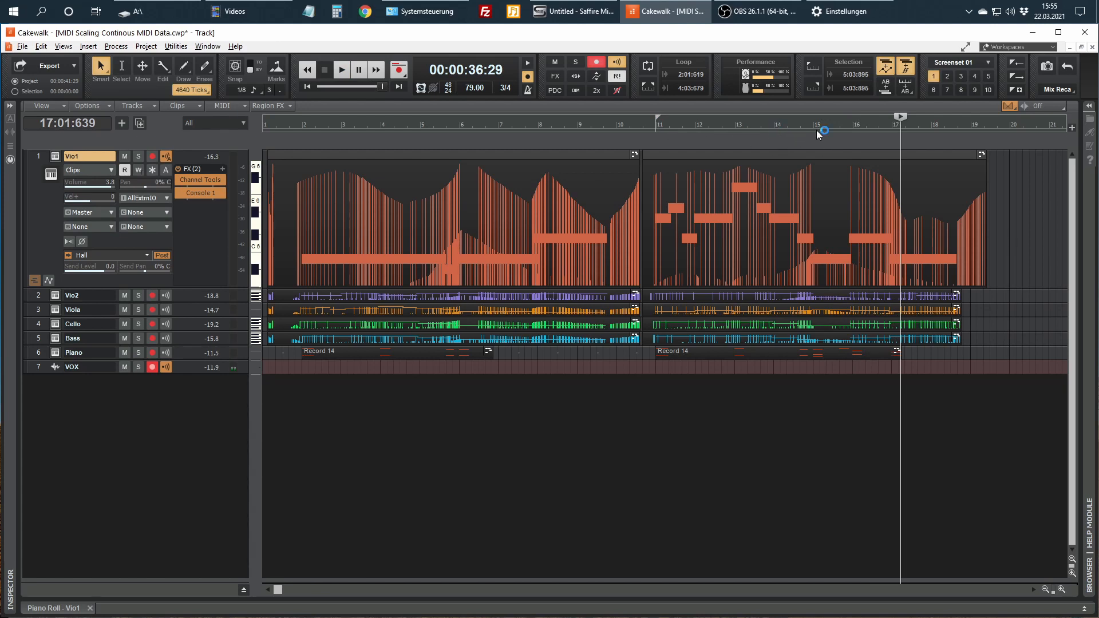
Open the Vio1 clip in the piano roll, activate the Transform tool and turn off its Mask Mode
double_click(398, 195)
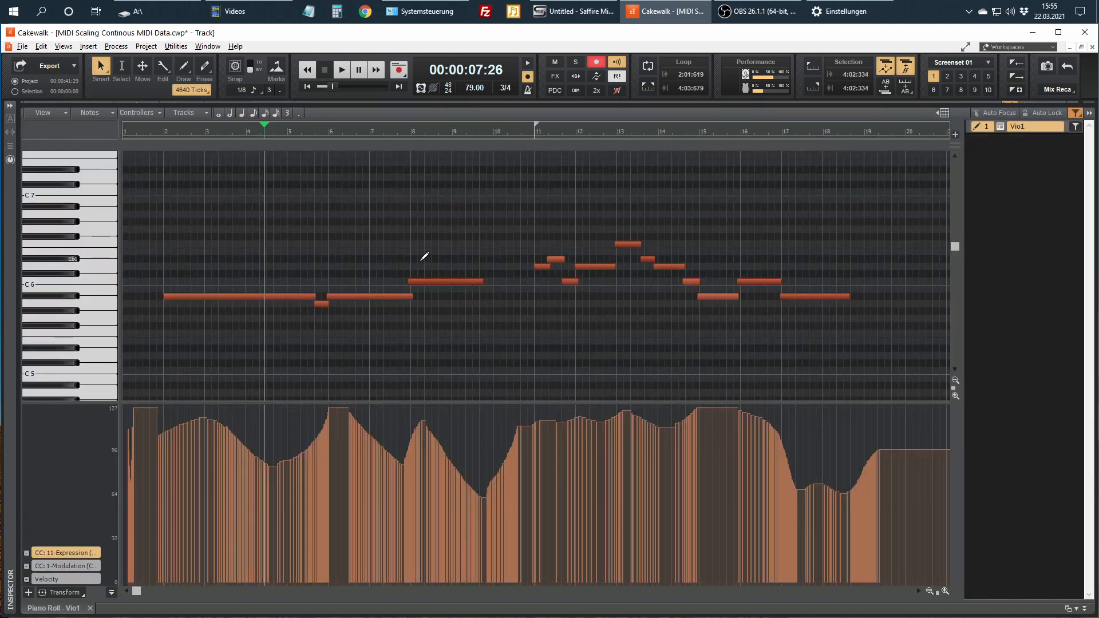
click(62, 593)
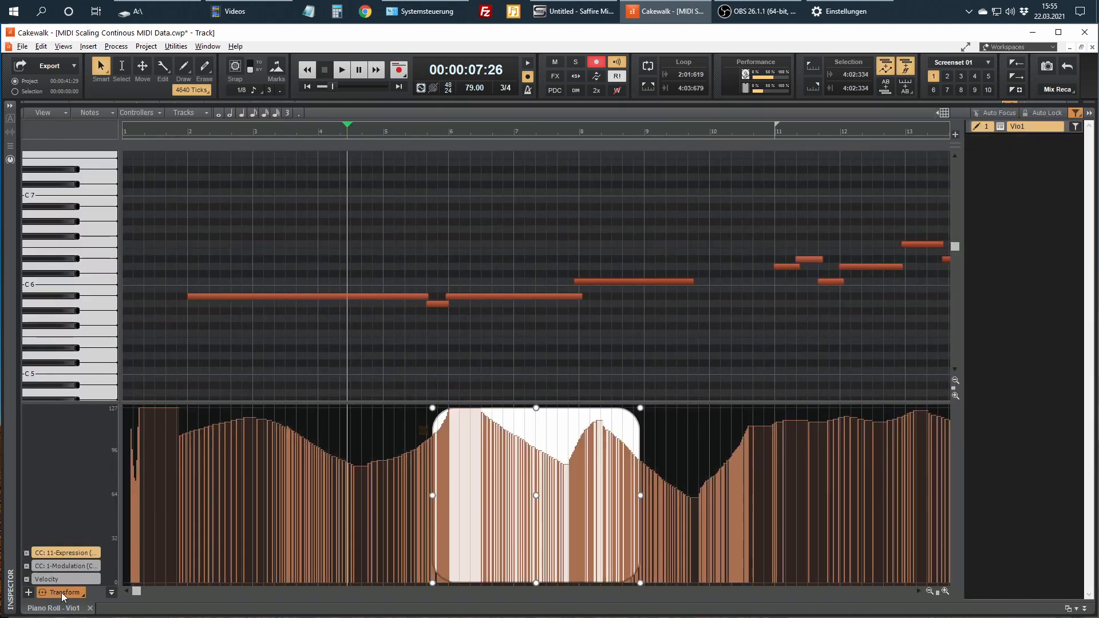
right_click(62, 596)
click(70, 549)
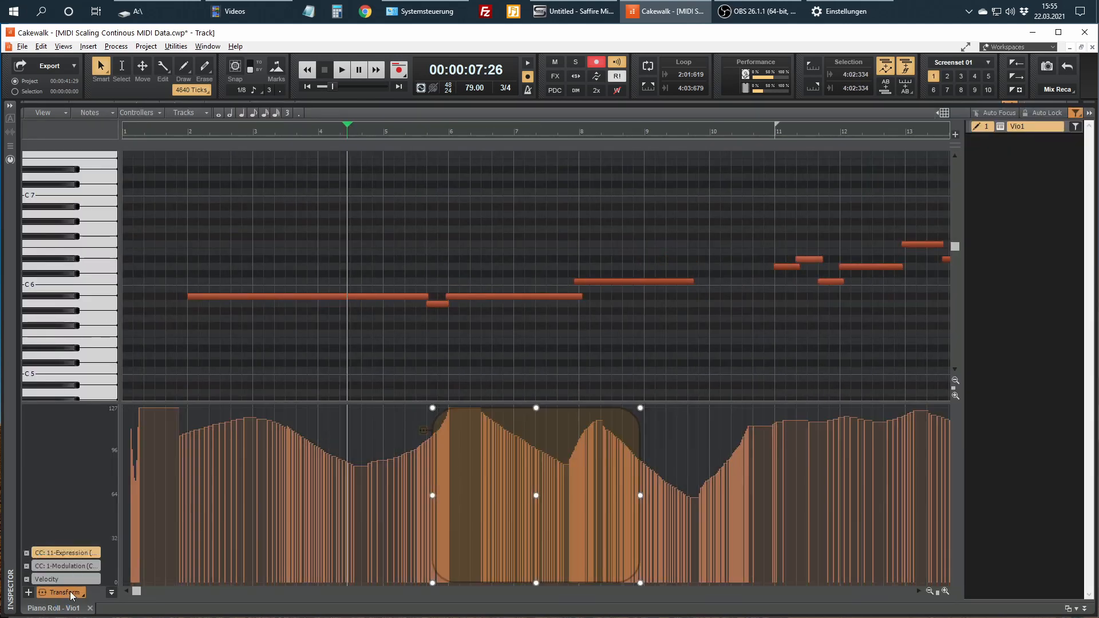
Choose the Transform tool's Auto Focus option and bring the CC 1 Modulation data into editing focus
right_click(72, 594)
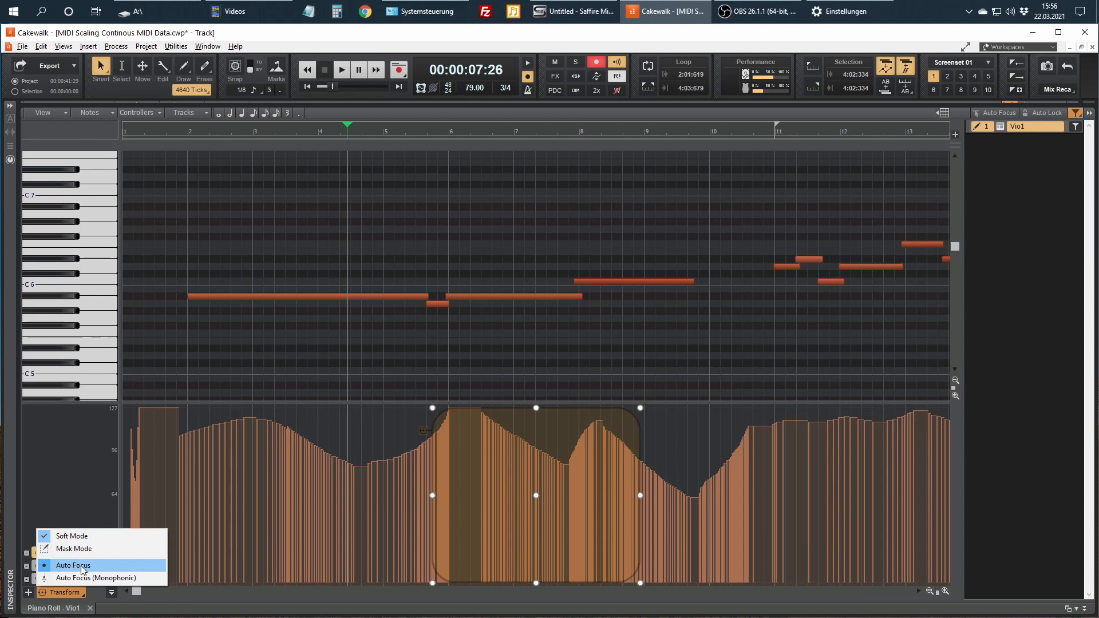
click(82, 566)
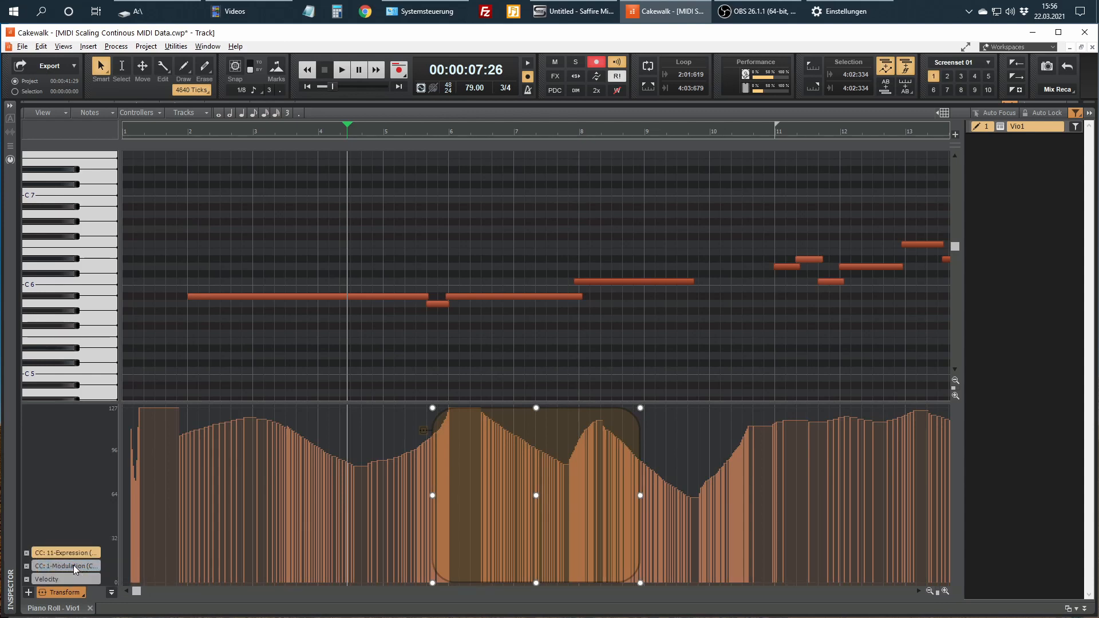
click(71, 566)
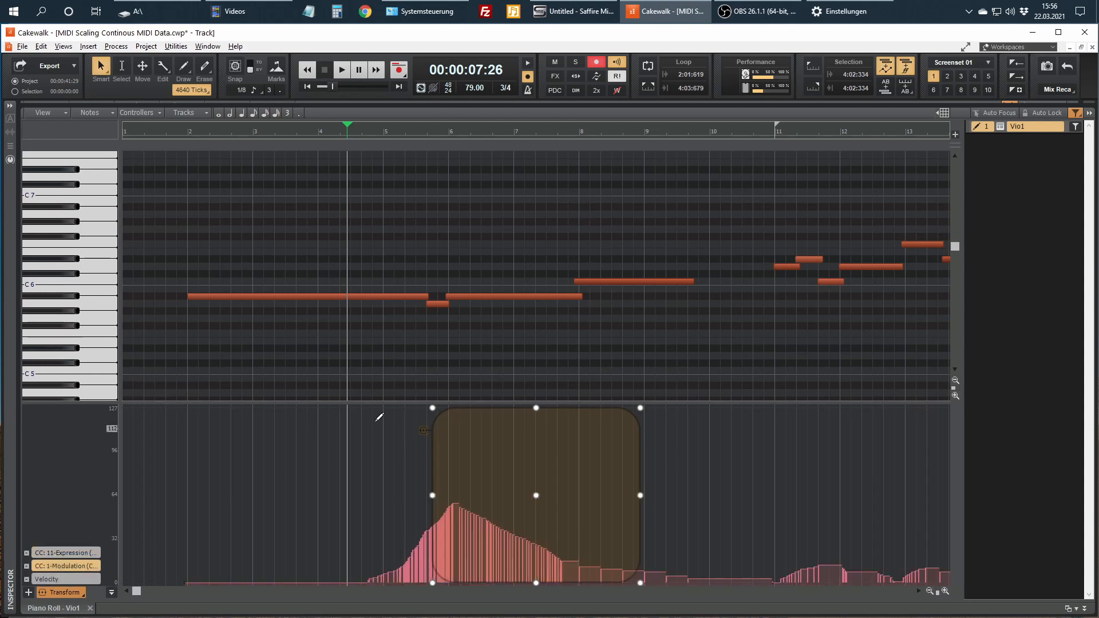
Fit the Transform region over Vio1's modulation rise and peak, from about bar 5 to late in bar 6
mouse_move(522, 492)
drag(523, 478, 369, 479)
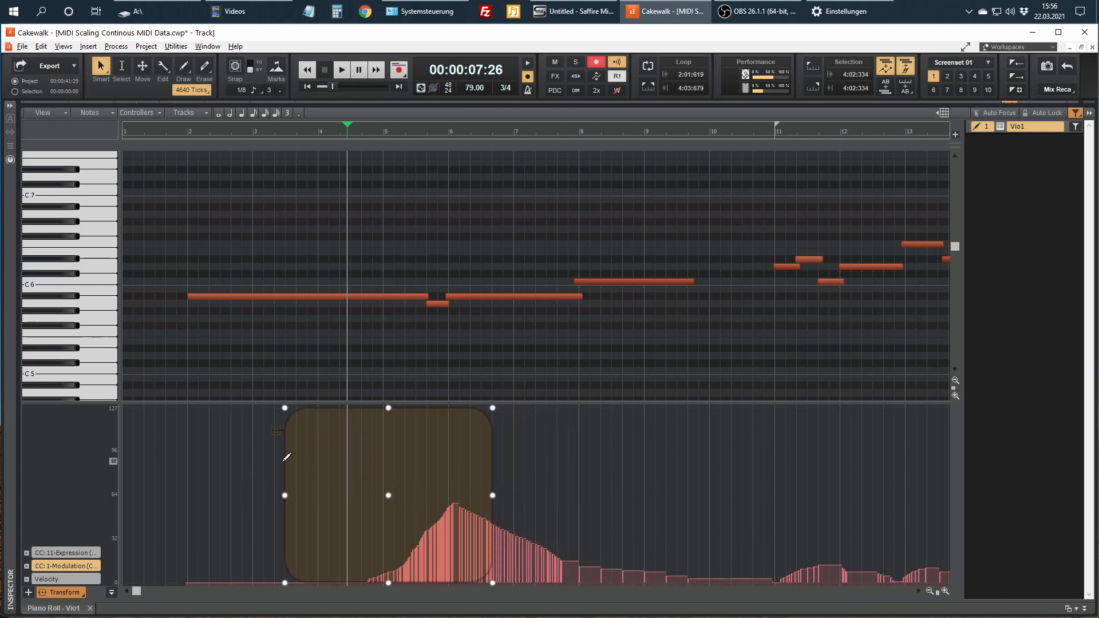
drag(286, 460, 381, 460)
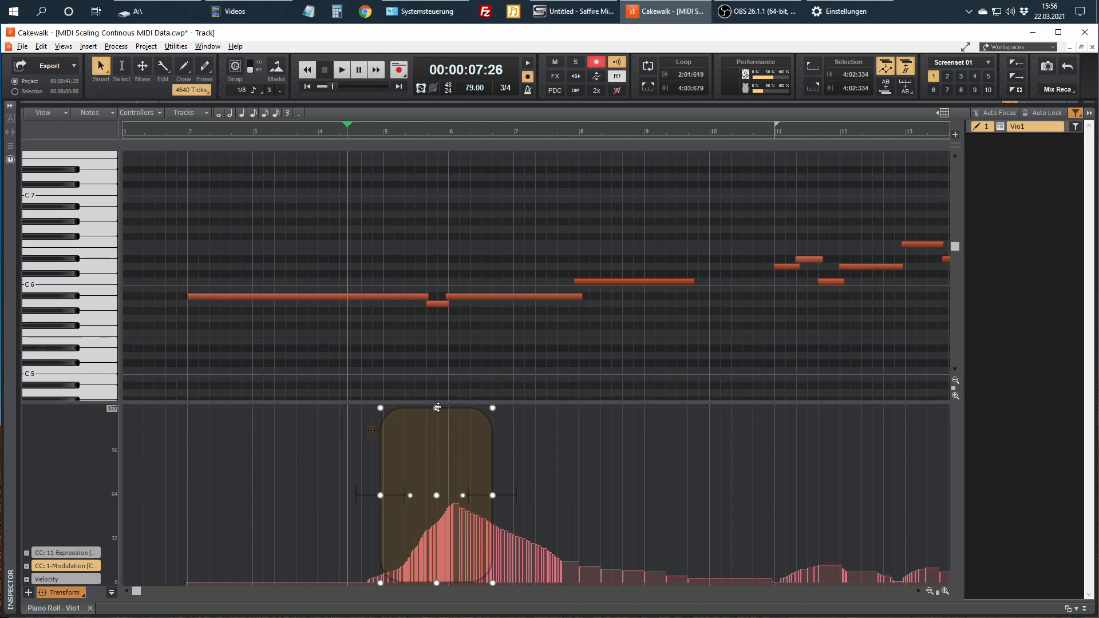
Scale Vio1's modulation peak up to about 83 and flex the curve so it peaks slightly before bar 6
drag(437, 407, 427, 331)
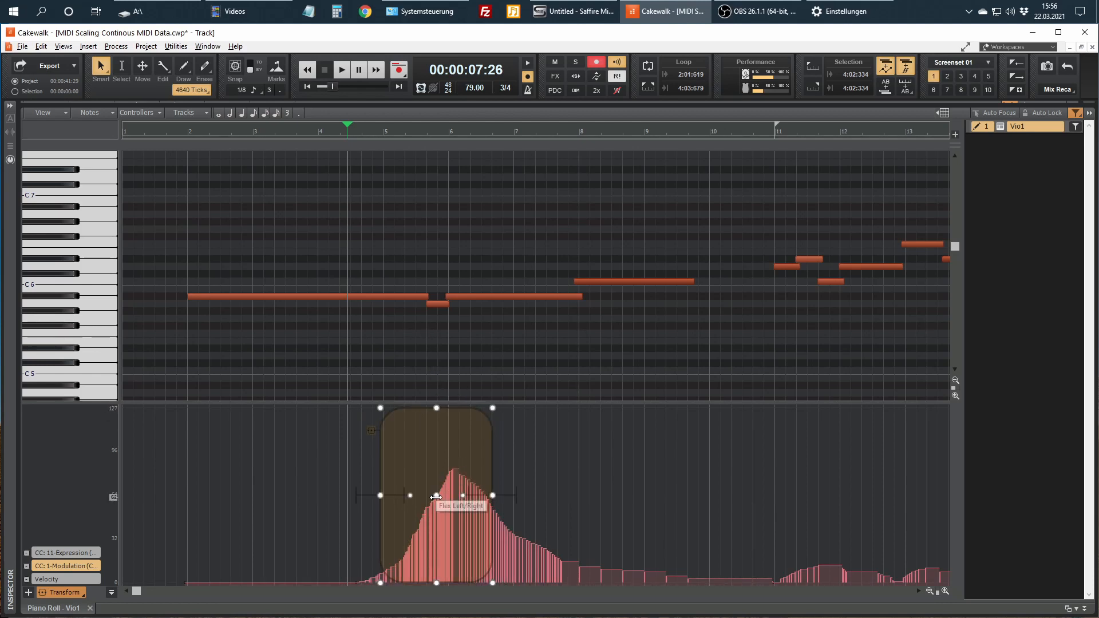
drag(436, 497, 413, 498)
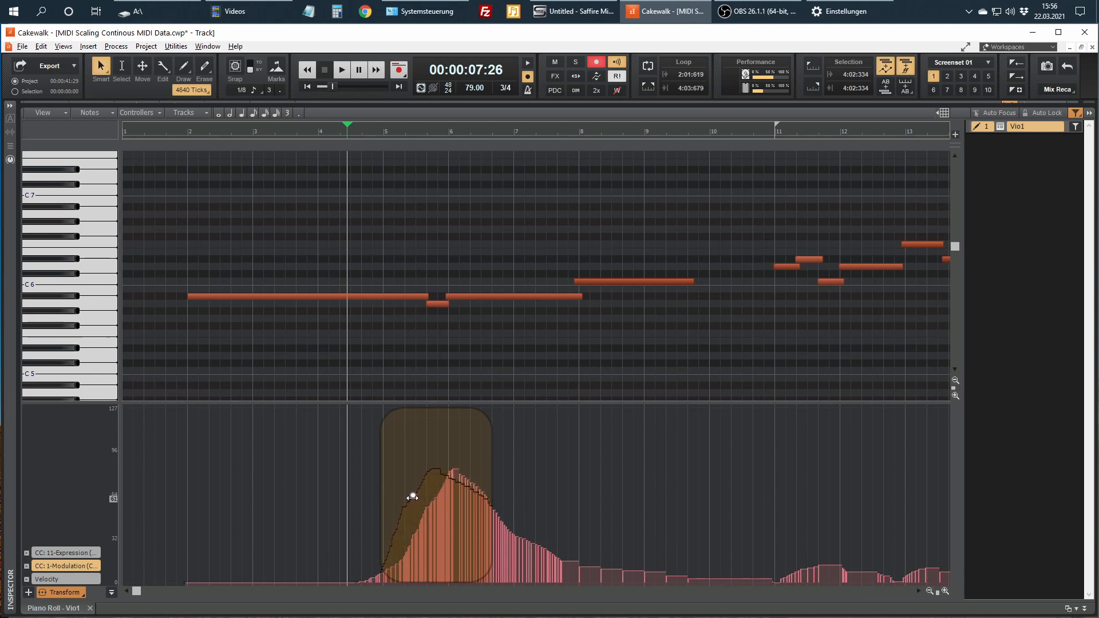
drag(415, 498, 416, 498)
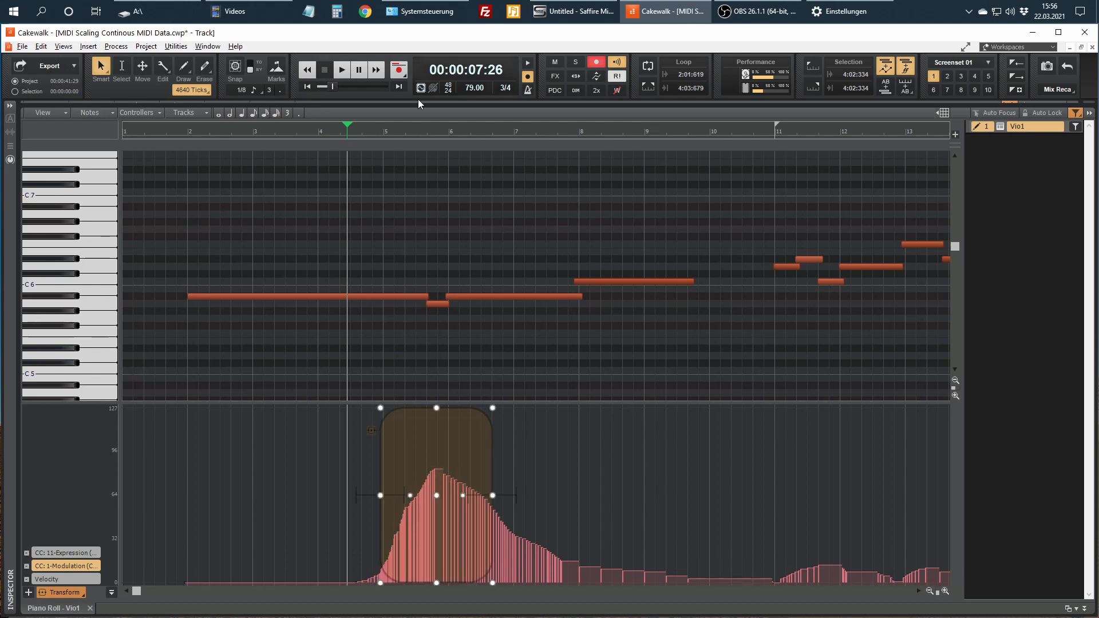
List all MIDI tracks beside the piano roll and switch between Vio1 and Vio2 to compare their modulation curves
click(1075, 114)
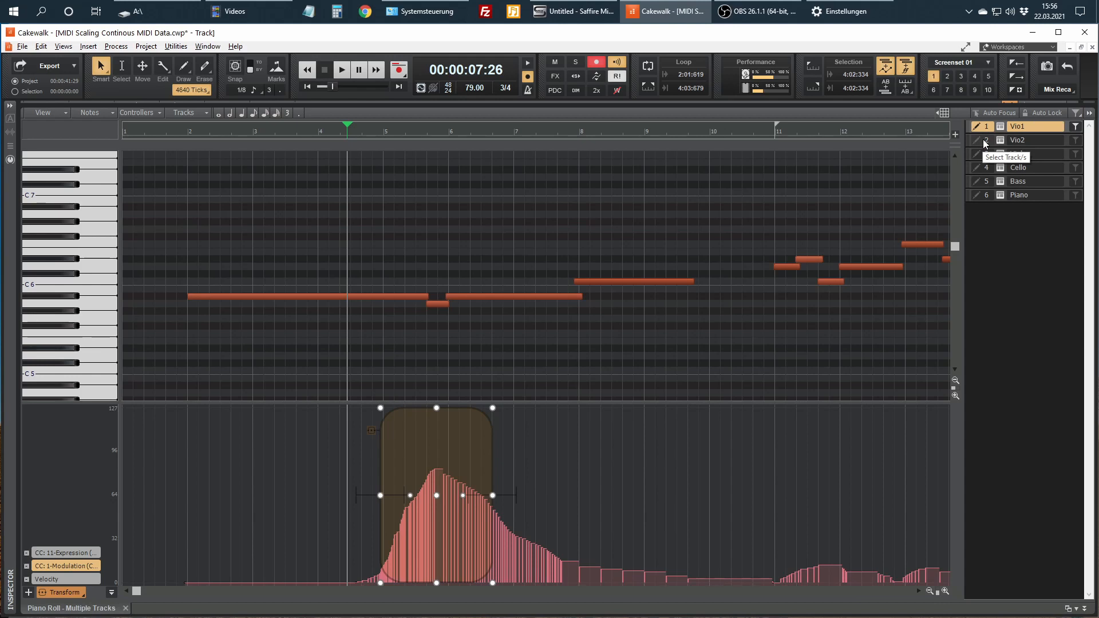
click(984, 144)
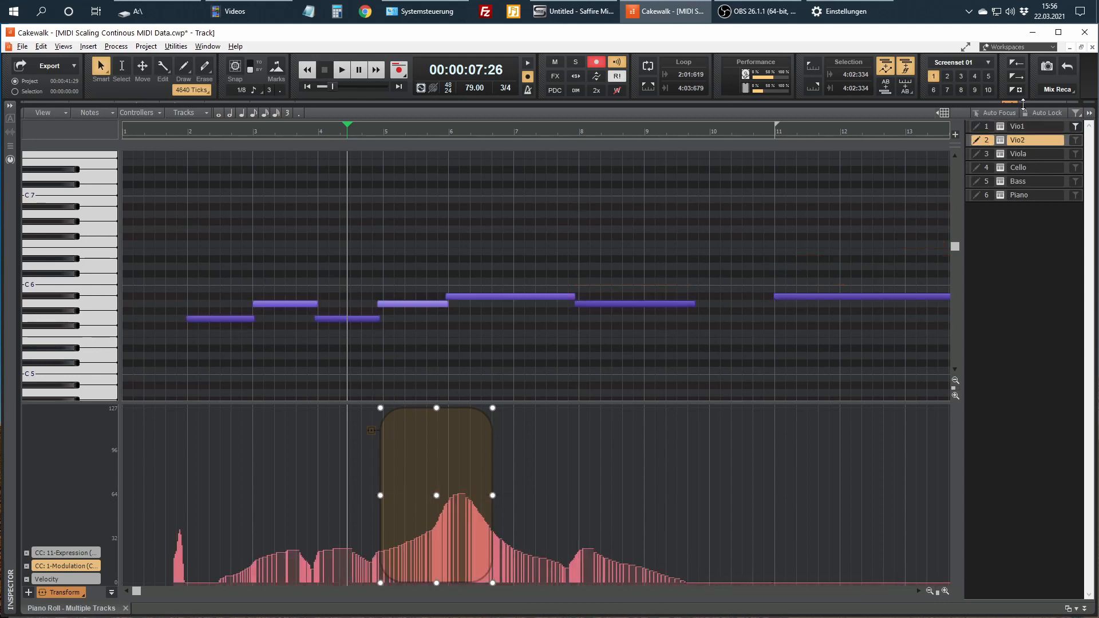
click(984, 129)
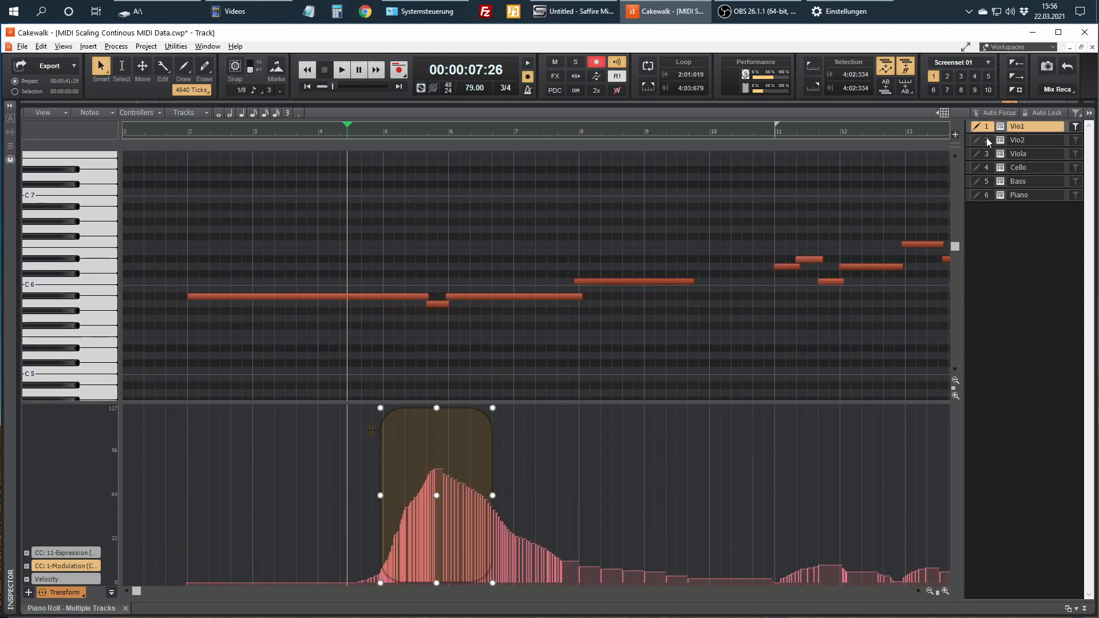
click(989, 142)
click(986, 131)
click(985, 145)
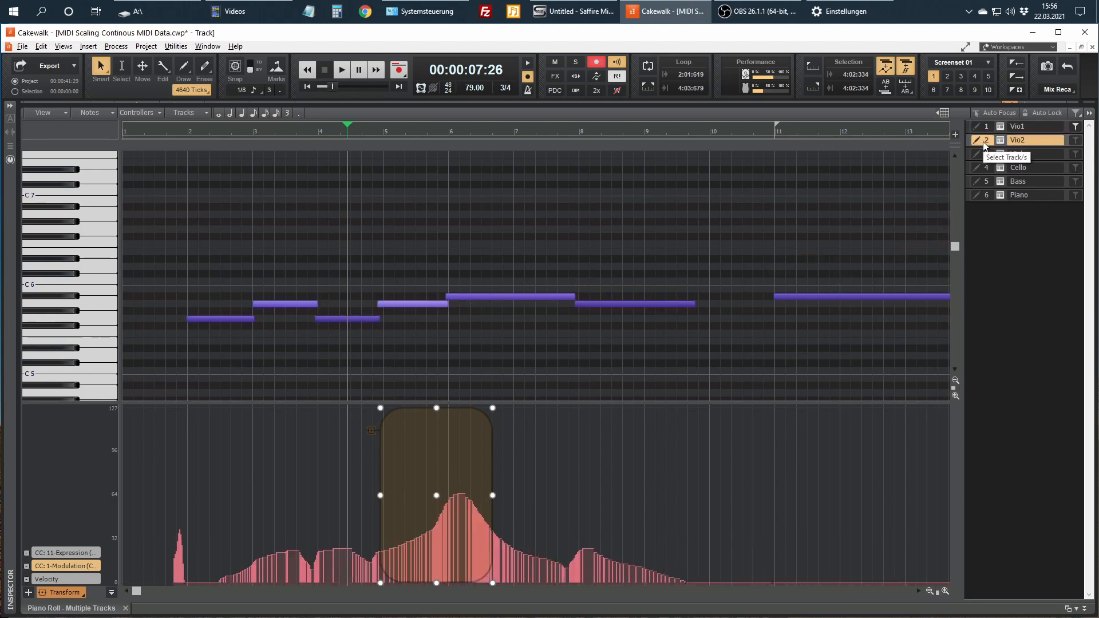
click(986, 129)
On Vio2, scale the modulation within the Transform region up and flex its peak to an earlier position
click(986, 142)
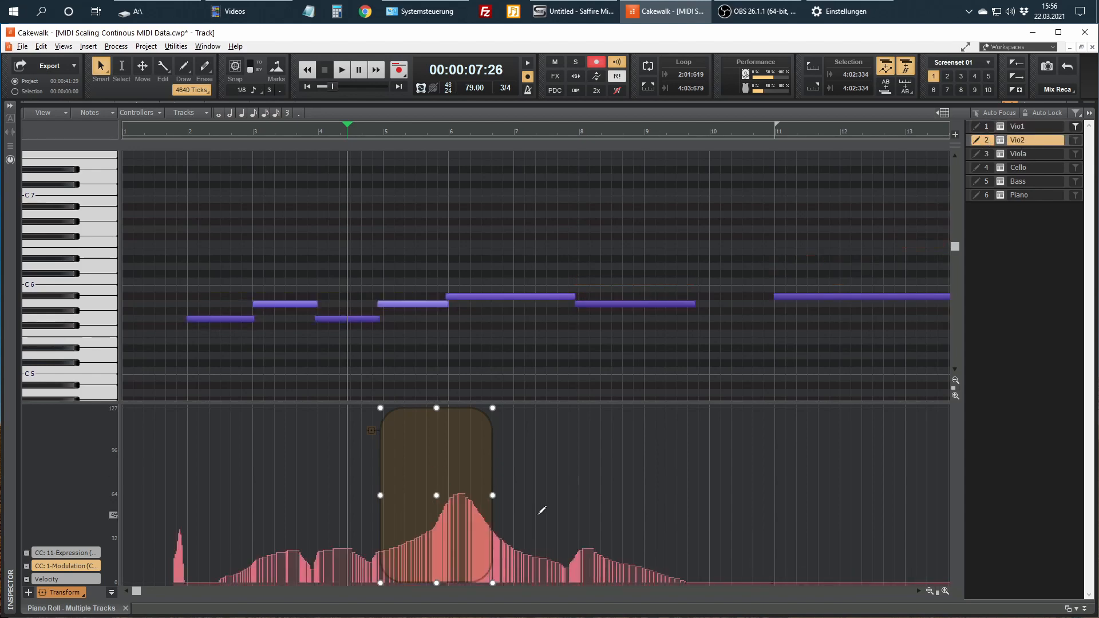
drag(437, 409, 432, 363)
drag(435, 497, 420, 496)
On the Viola track, scale the modulation peak up to about 55 and flex it to just before bar 6
click(1001, 155)
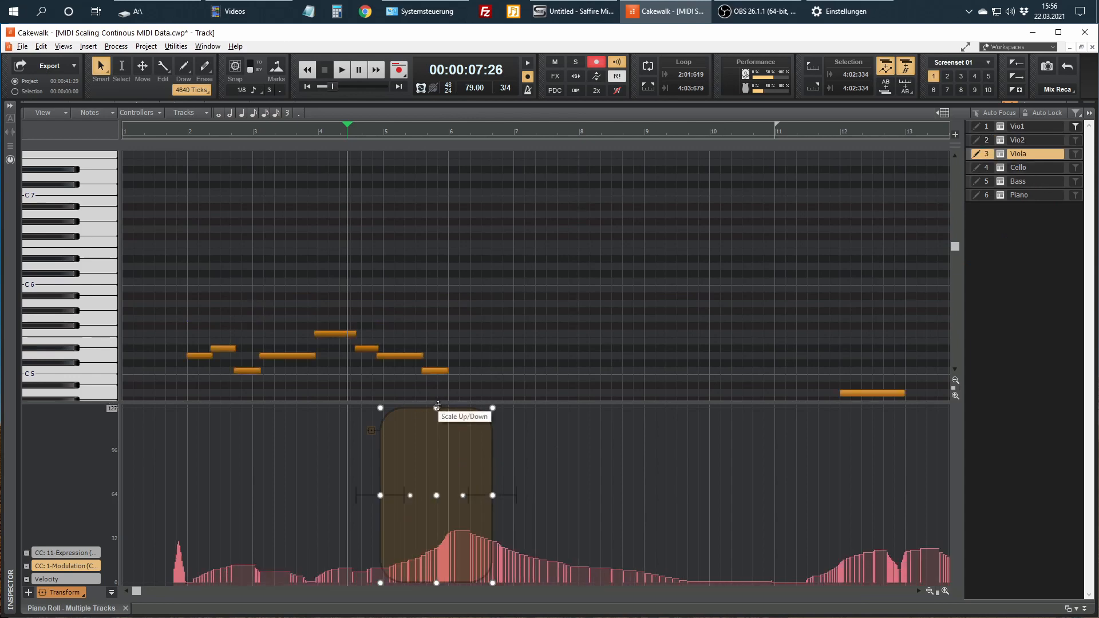
scroll(479, 321, down, 3)
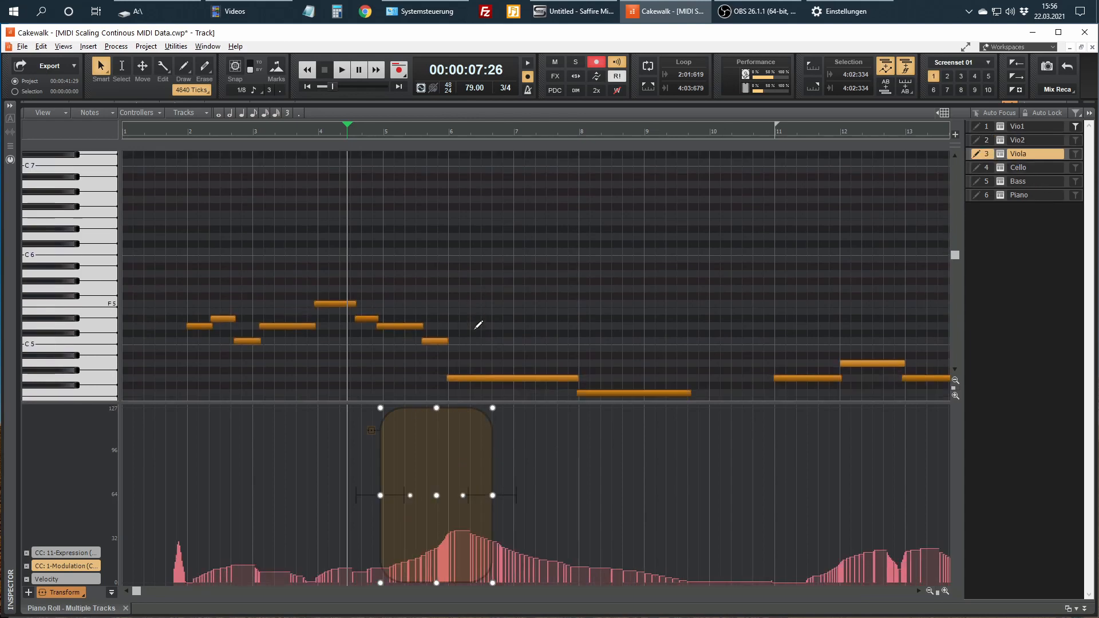
drag(437, 406, 433, 326)
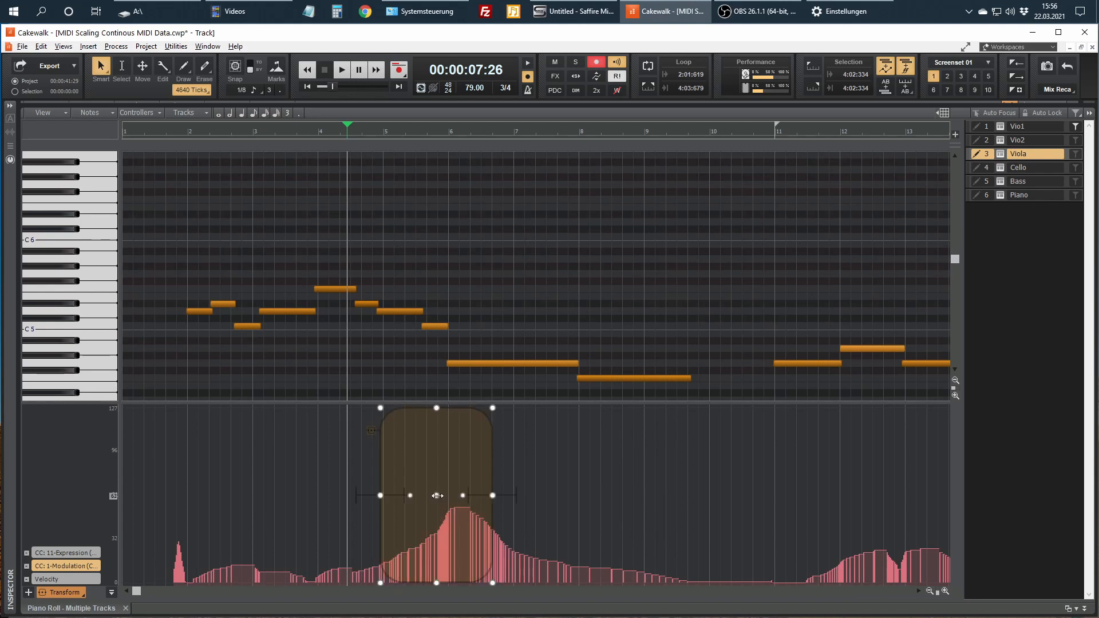
drag(436, 495, 412, 493)
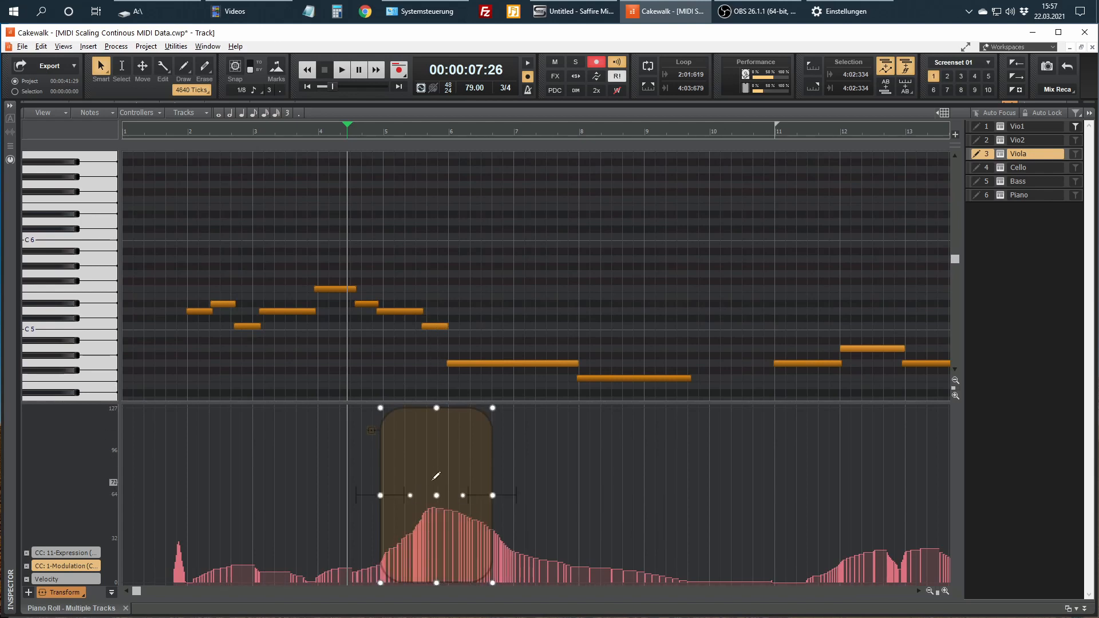
On the Cello track, scale the modulation in the Transform region up and flex its curve slightly earlier
click(985, 168)
scroll(474, 286, down, 7)
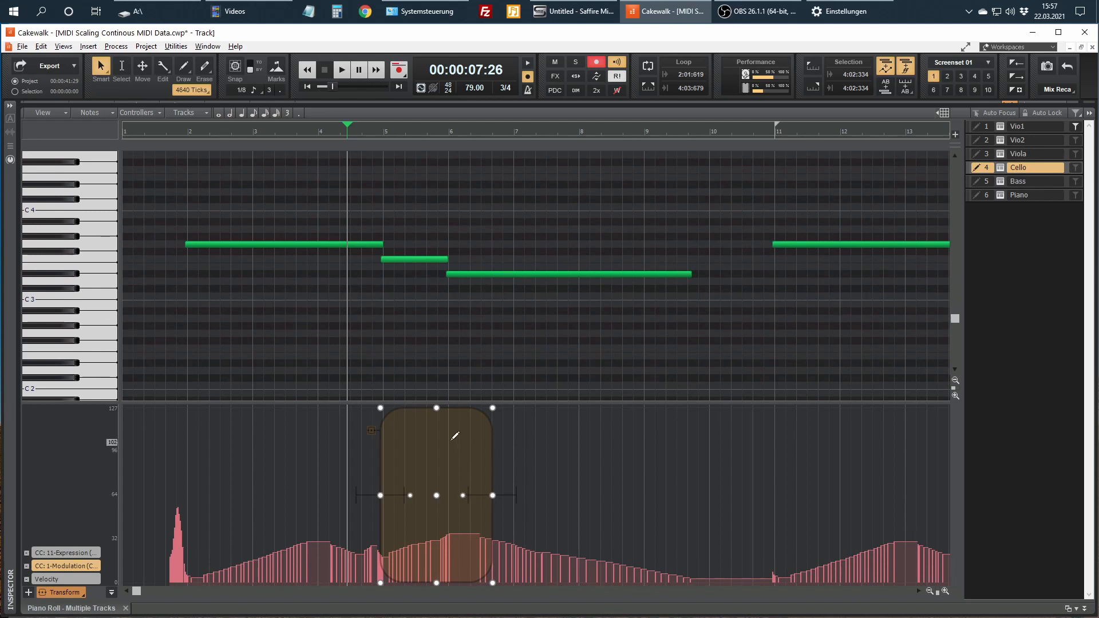
drag(436, 406, 430, 329)
drag(438, 495, 427, 498)
On the Bass track, scale the modulation peak up to about 72 and flex it to just before bar 6
click(983, 182)
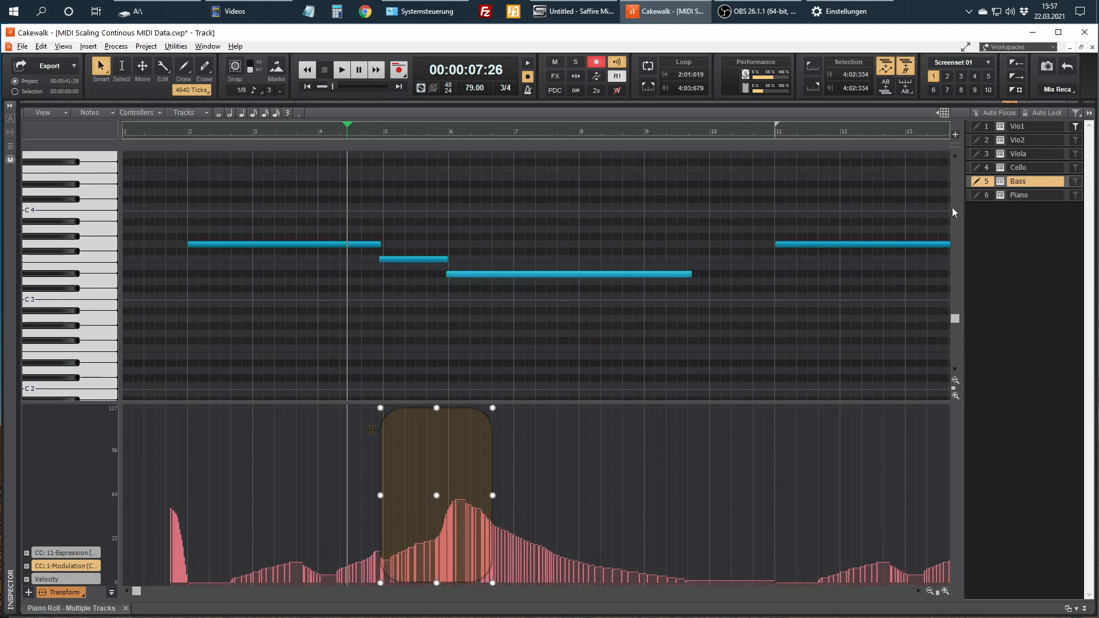
drag(437, 408, 439, 375)
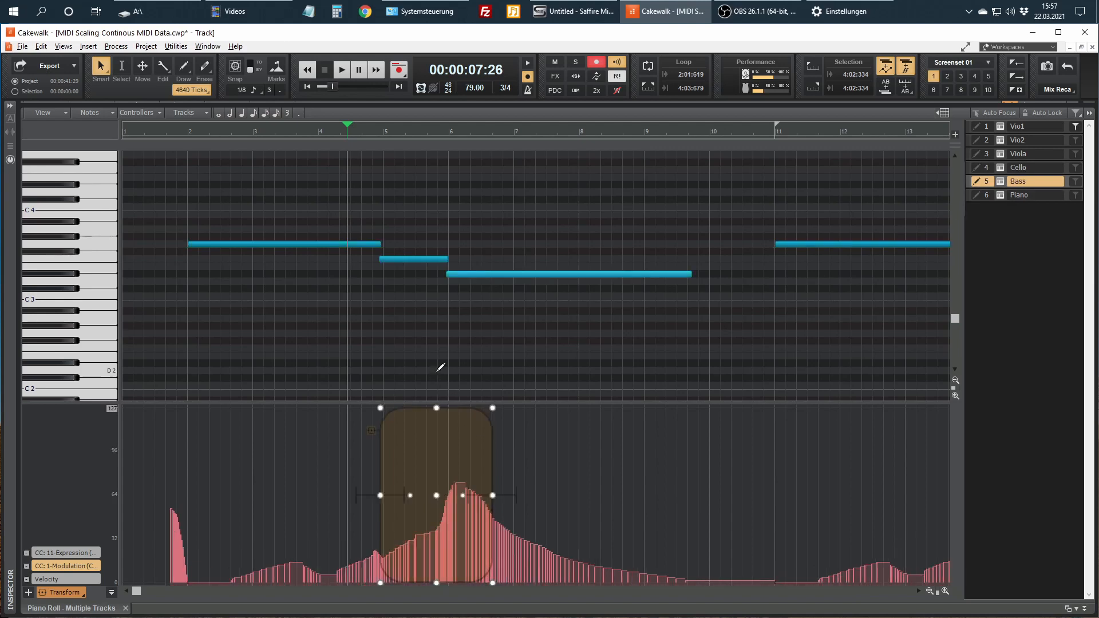
drag(436, 497, 406, 498)
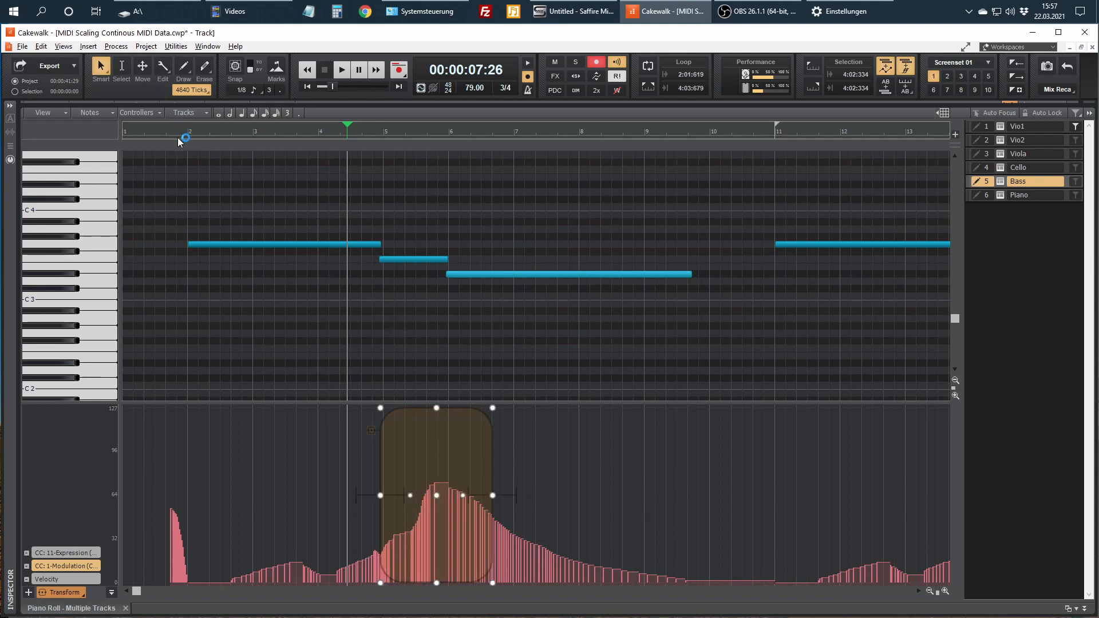
Switch back to Vio1 and play the arrangement from late in bar 1 to hear the modulation edits
click(1002, 131)
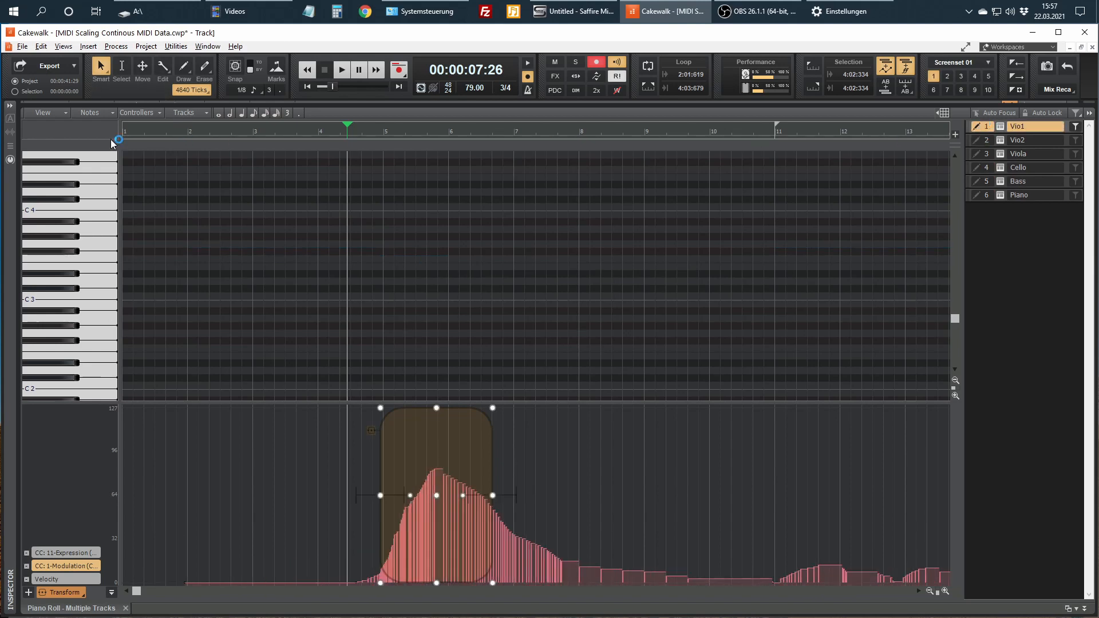
click(176, 133)
key(space)
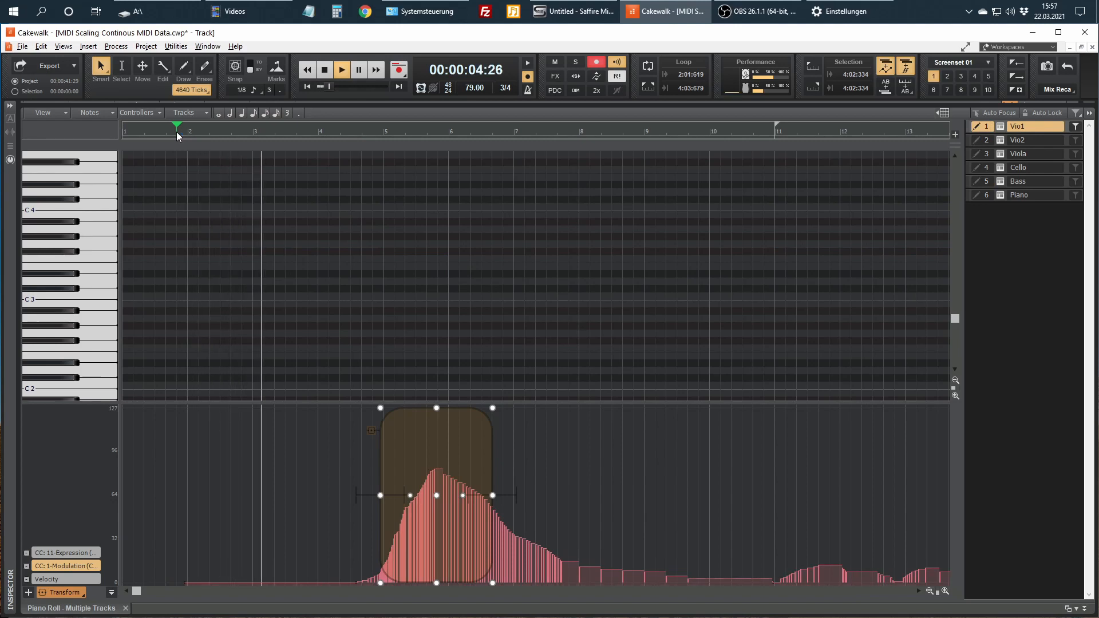
Return to the Track view and play the arrangement from bar 1 with the modulation edits undone for comparison
key(d)
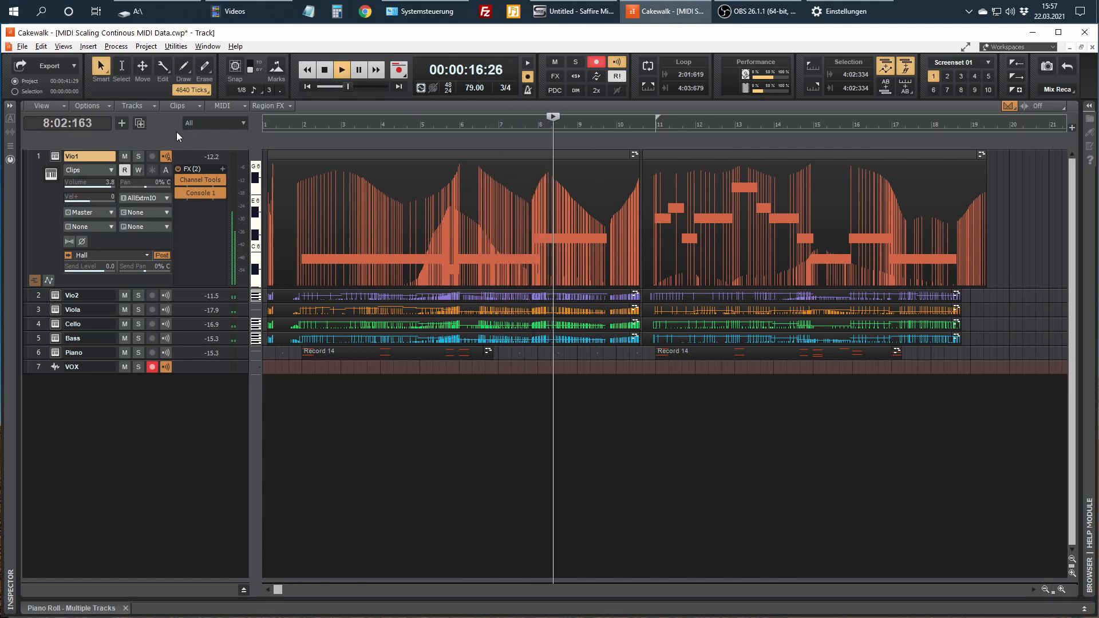
key(space)
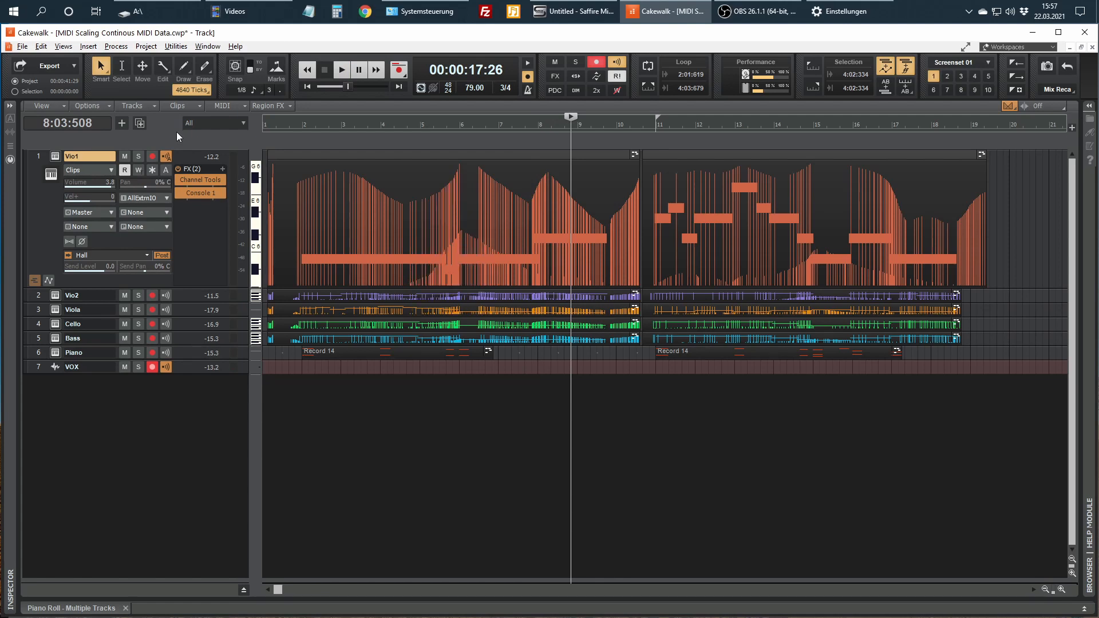
click(287, 123)
key(space)
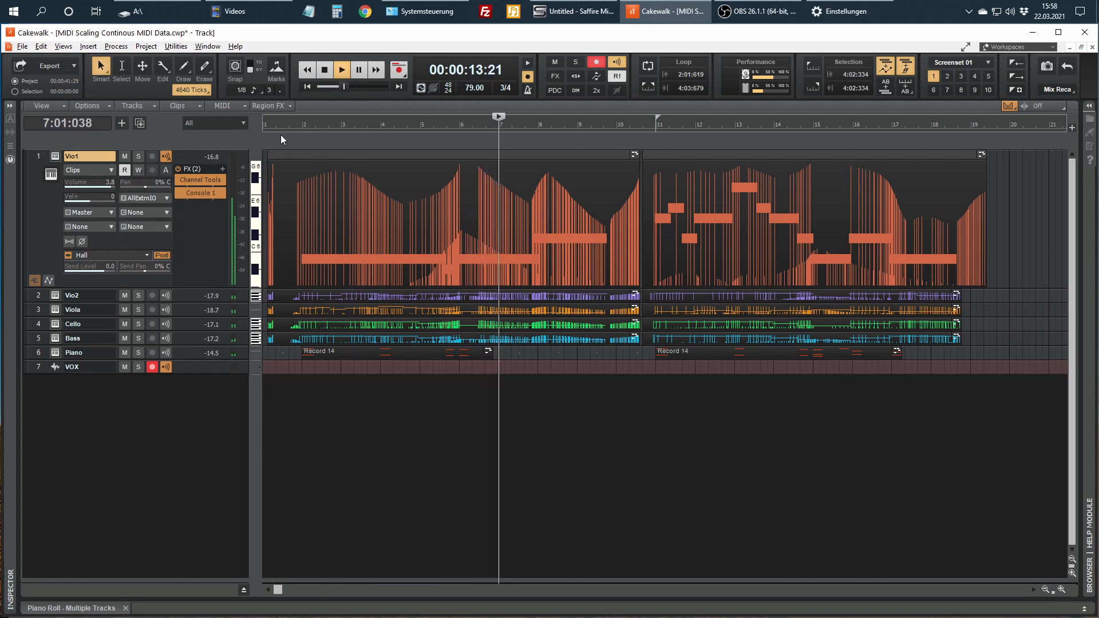
key(space)
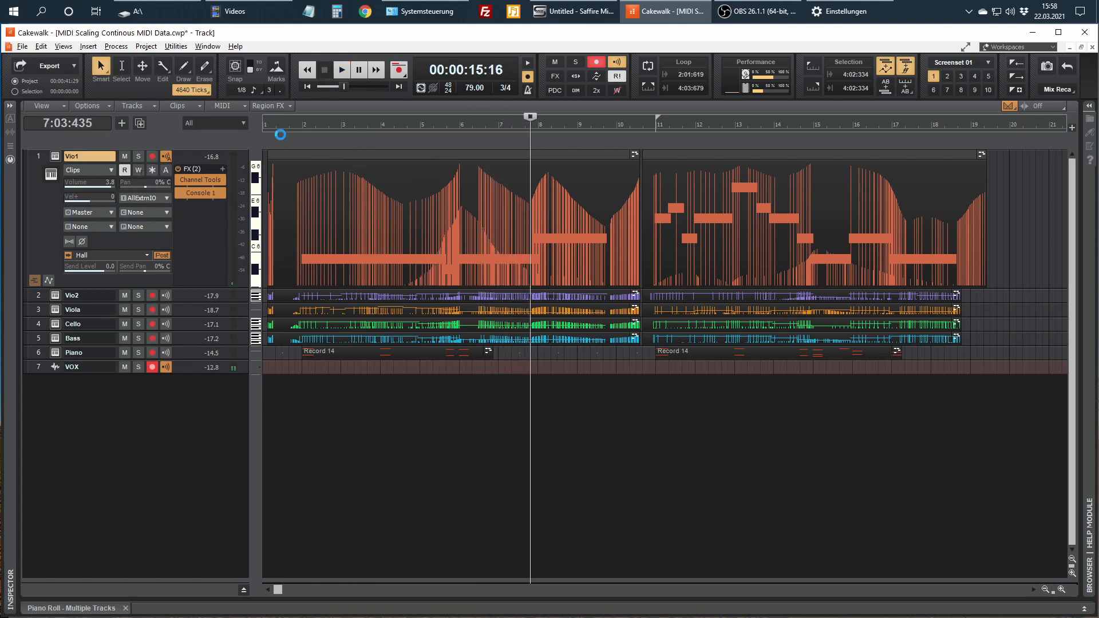
Play the arrangement again from late in bar 1 with the modulation edits restored
click(298, 123)
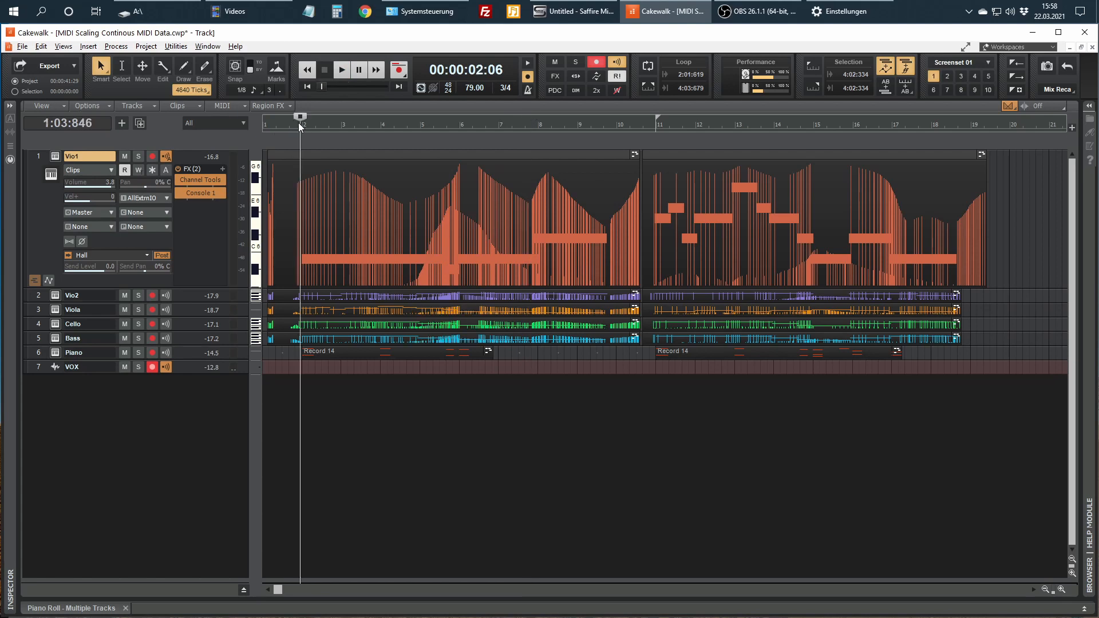
key(space)
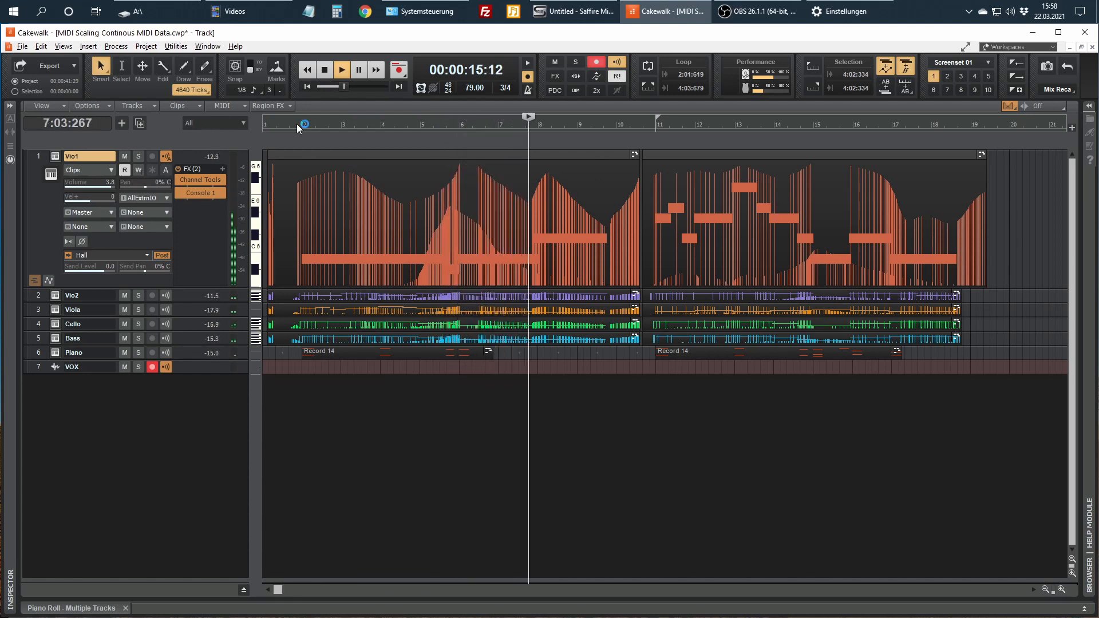
key(space)
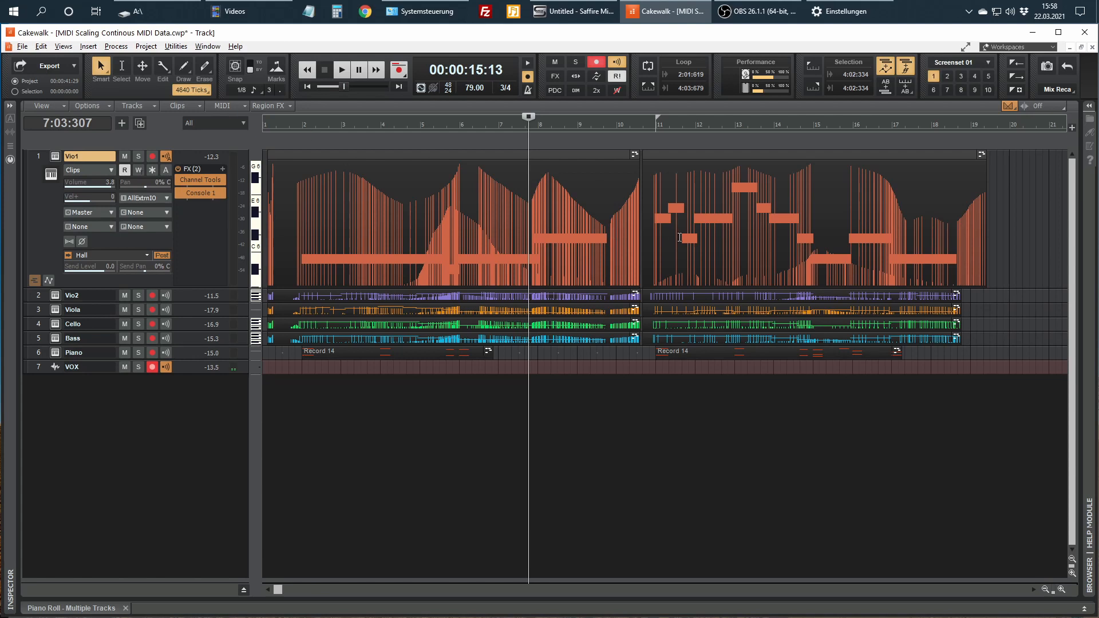
Open the second Vio1 clip in the Piano Roll, frame the modulation from bar 14 to late bar 15 for transforming, and list all tracks
double_click(810, 199)
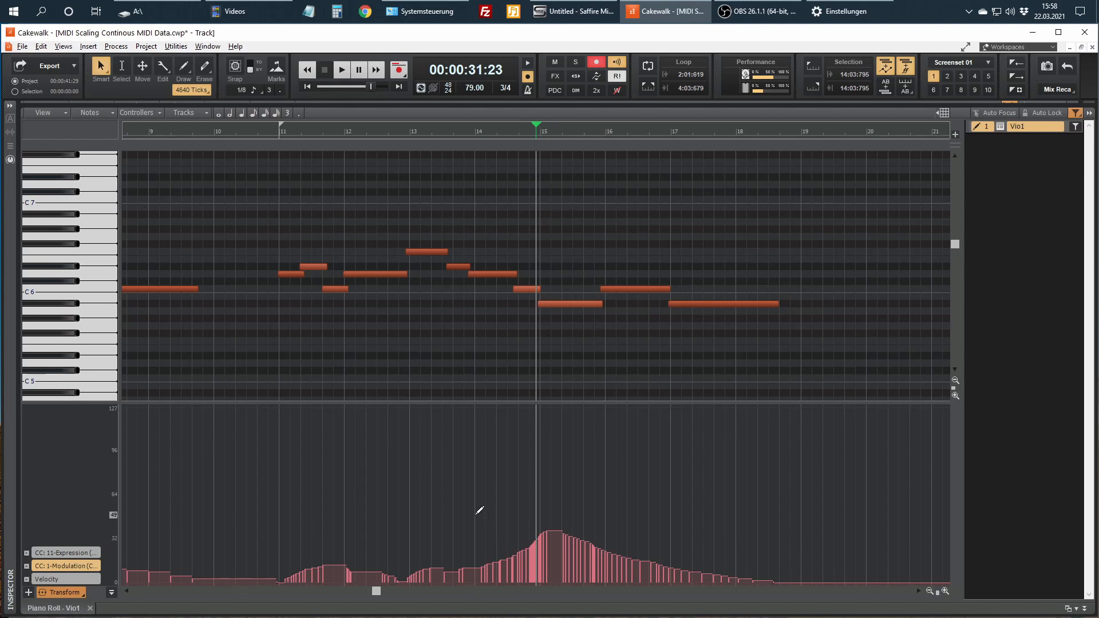
drag(474, 512, 589, 612)
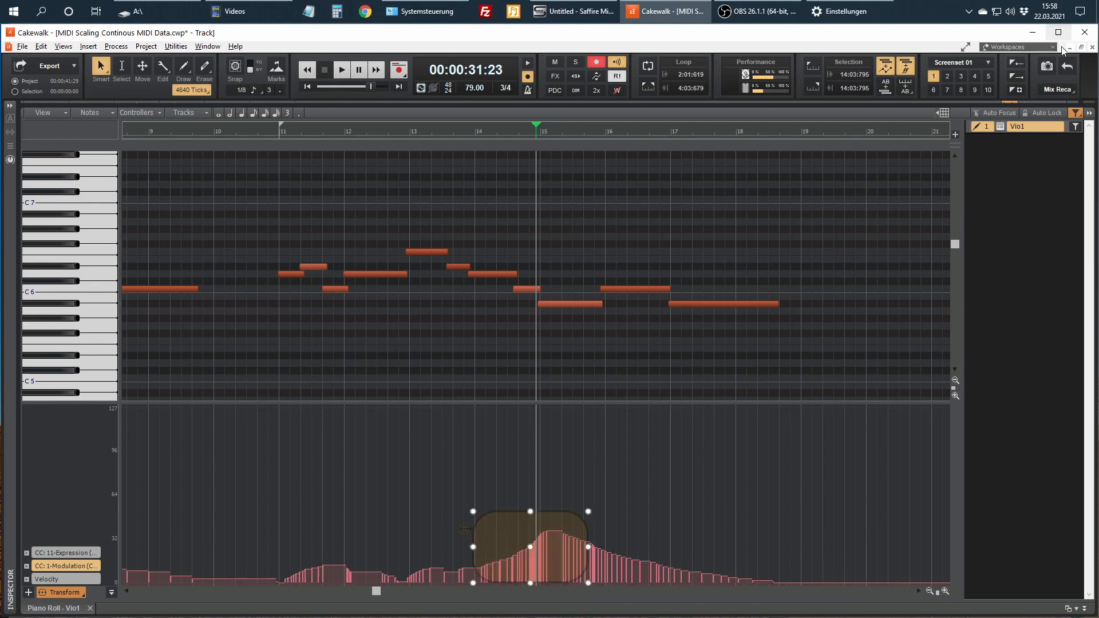
click(1075, 113)
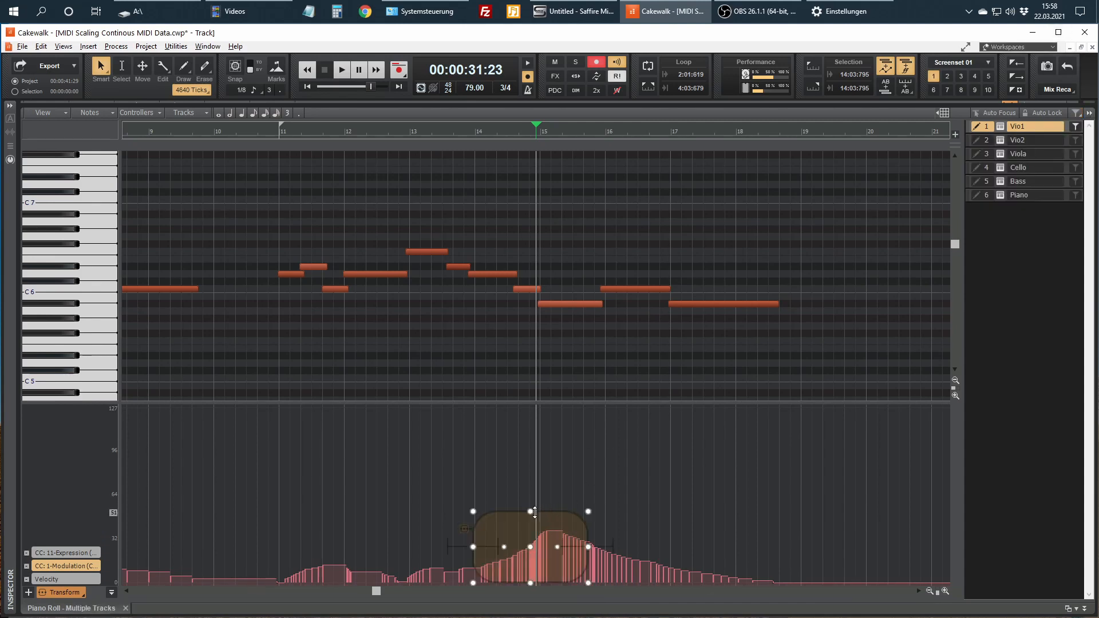
Scale the framed Vio1 modulation peak up to about 78 and flex it to just before bar 15
drag(525, 511, 523, 436)
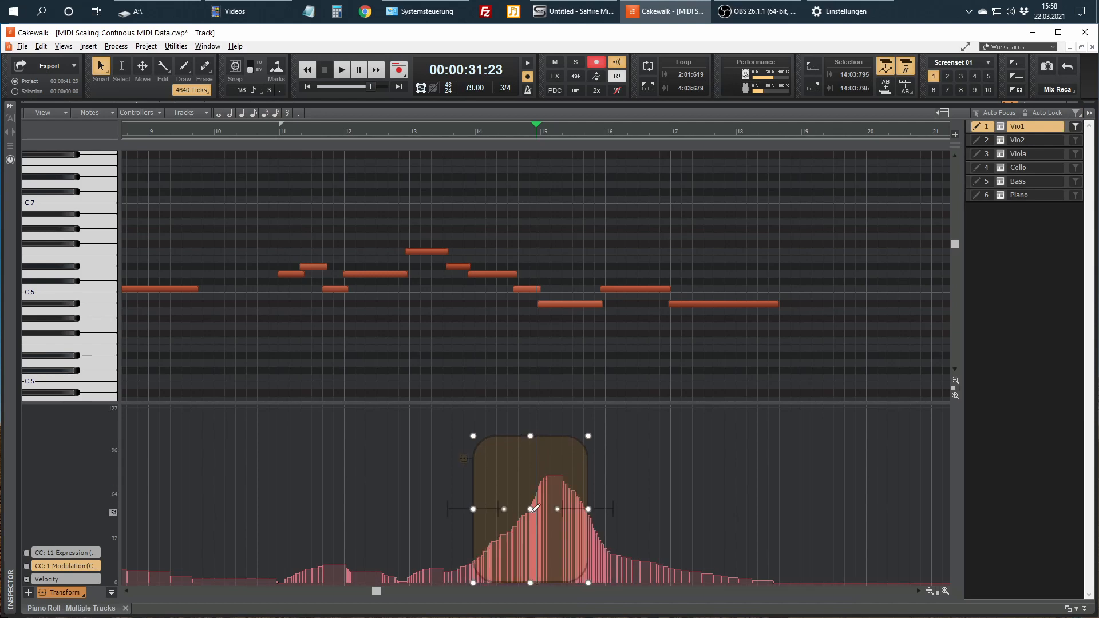
drag(530, 510, 515, 508)
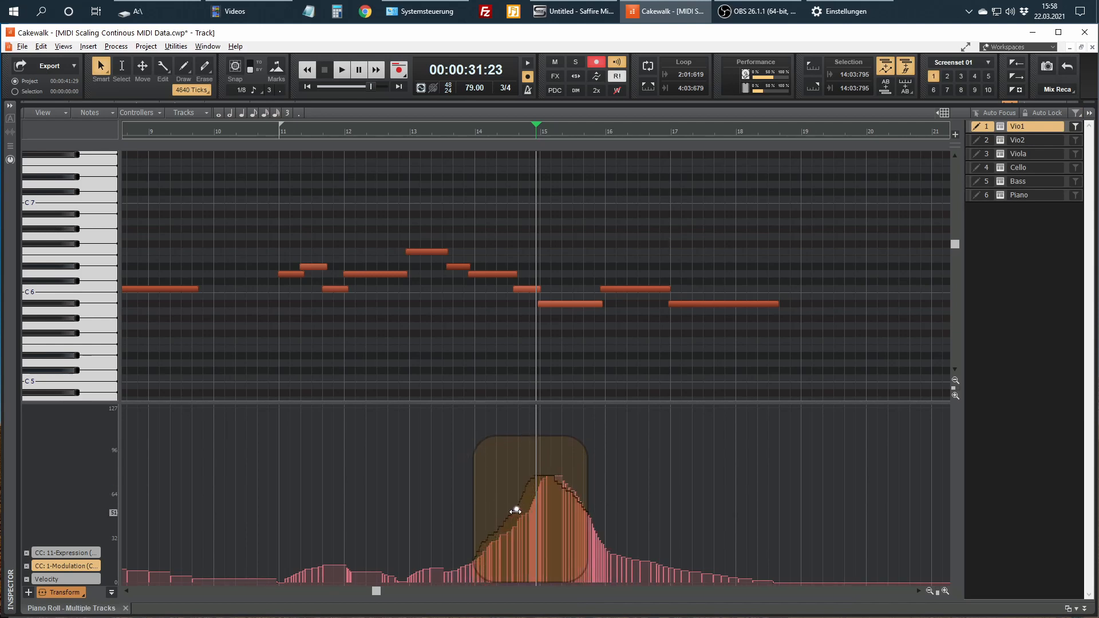
On the Vio2 track, scale the modulation peak up to about 72 and flex it to late in bar 14
click(982, 142)
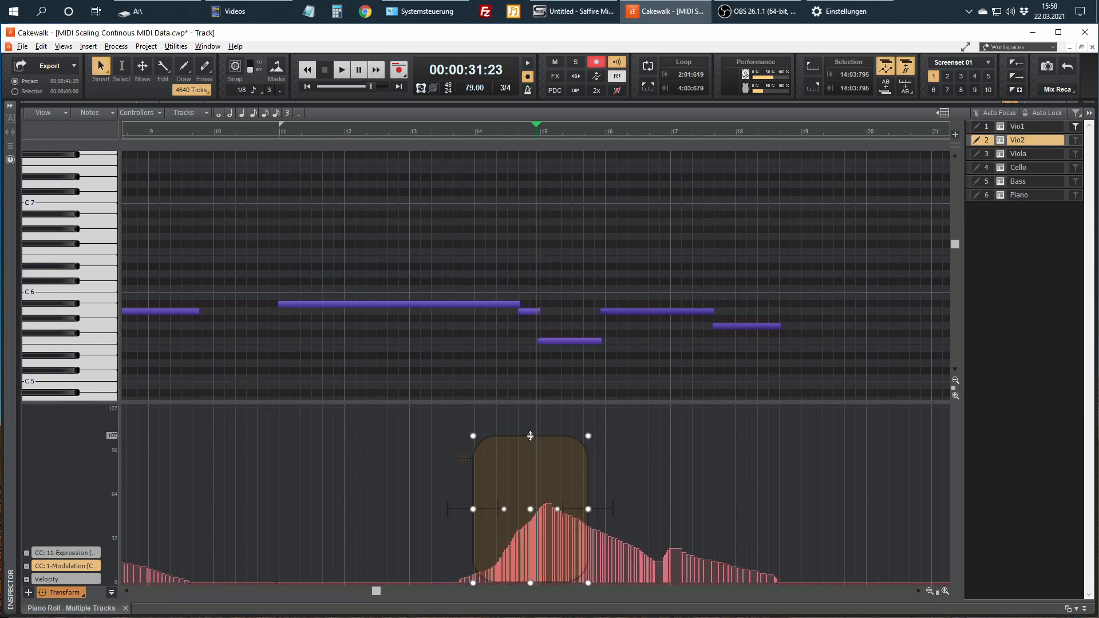
drag(530, 436, 531, 407)
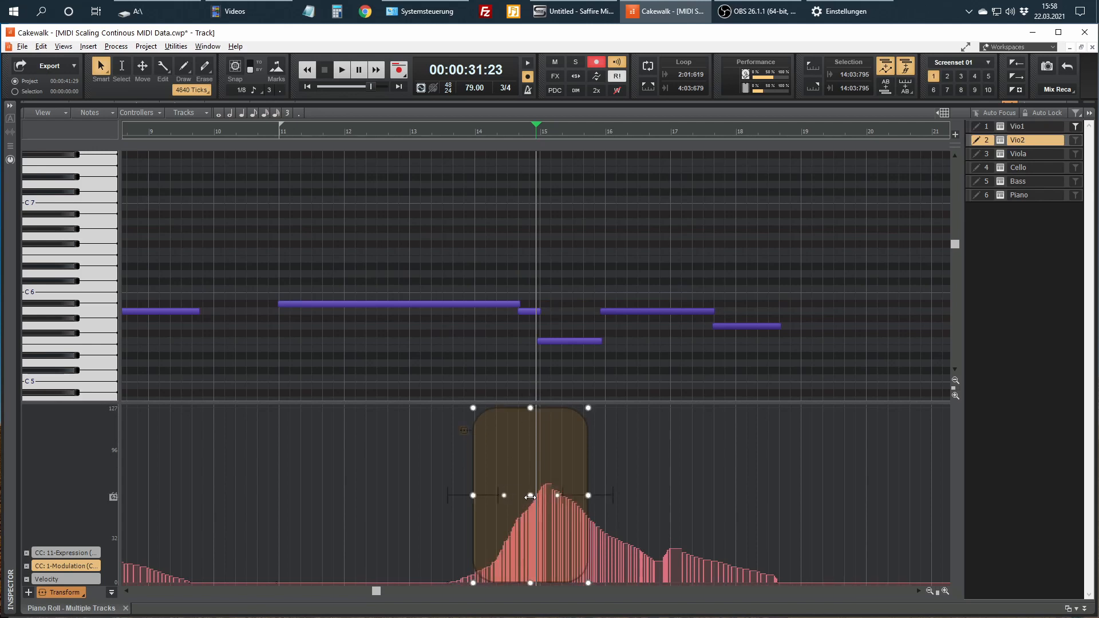
drag(530, 497, 500, 495)
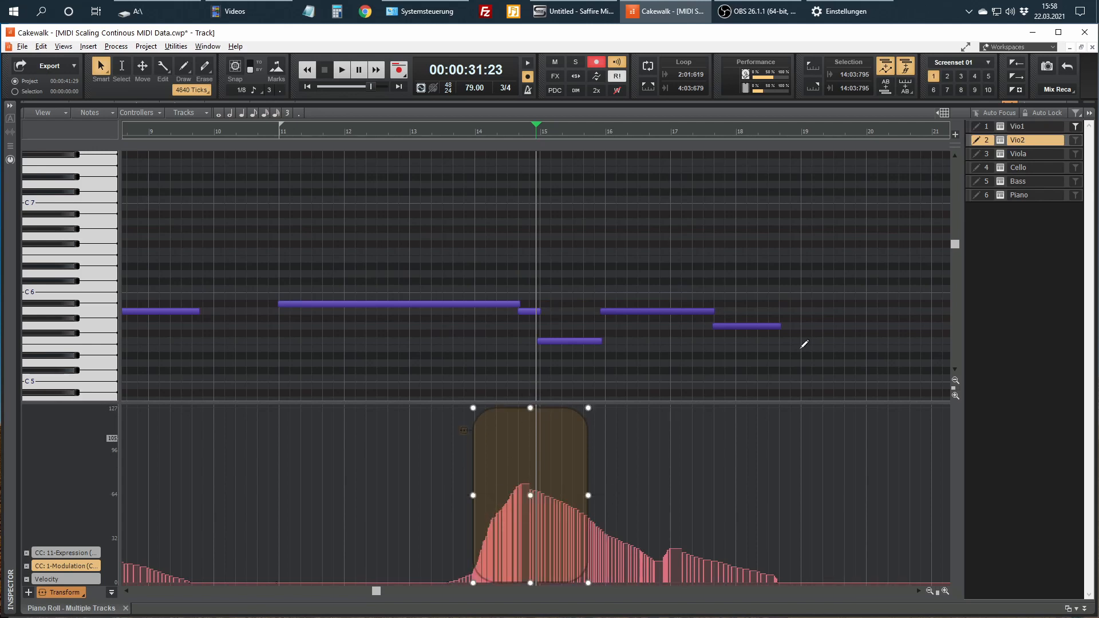
On the Viola track, scale the modulation peak up to about 81 and flex it to about the start of bar 15
click(979, 159)
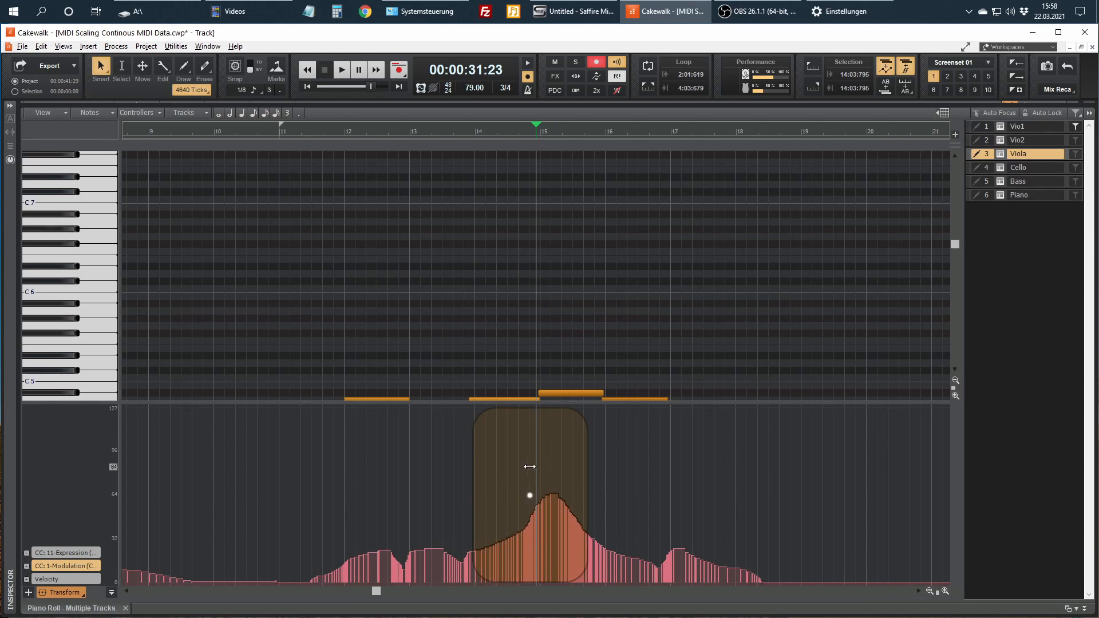
drag(531, 410, 525, 374)
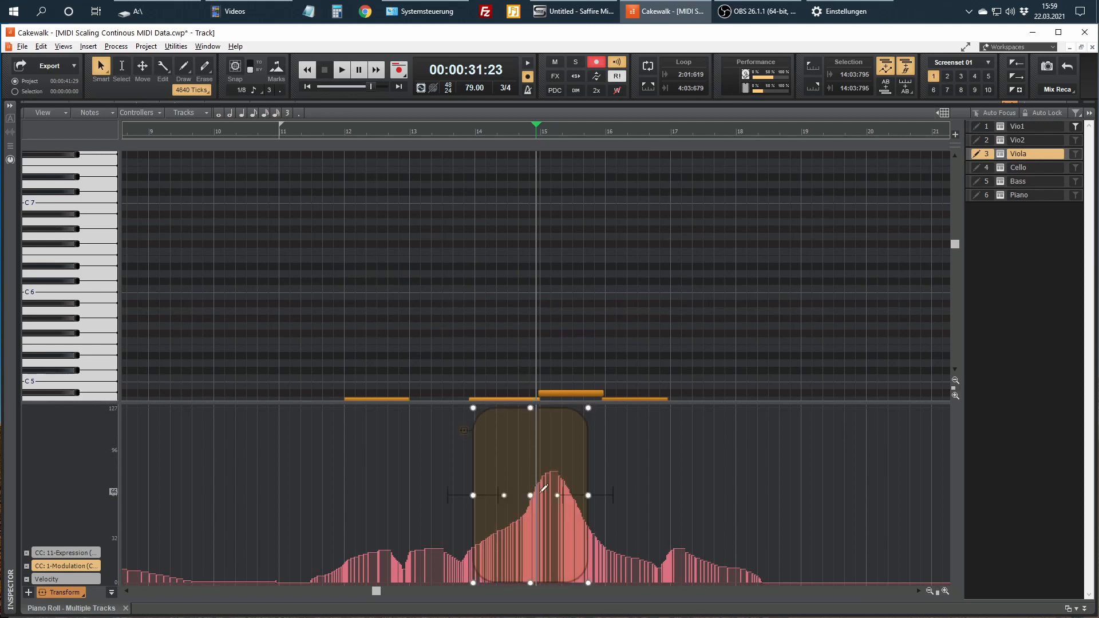
drag(530, 495, 508, 493)
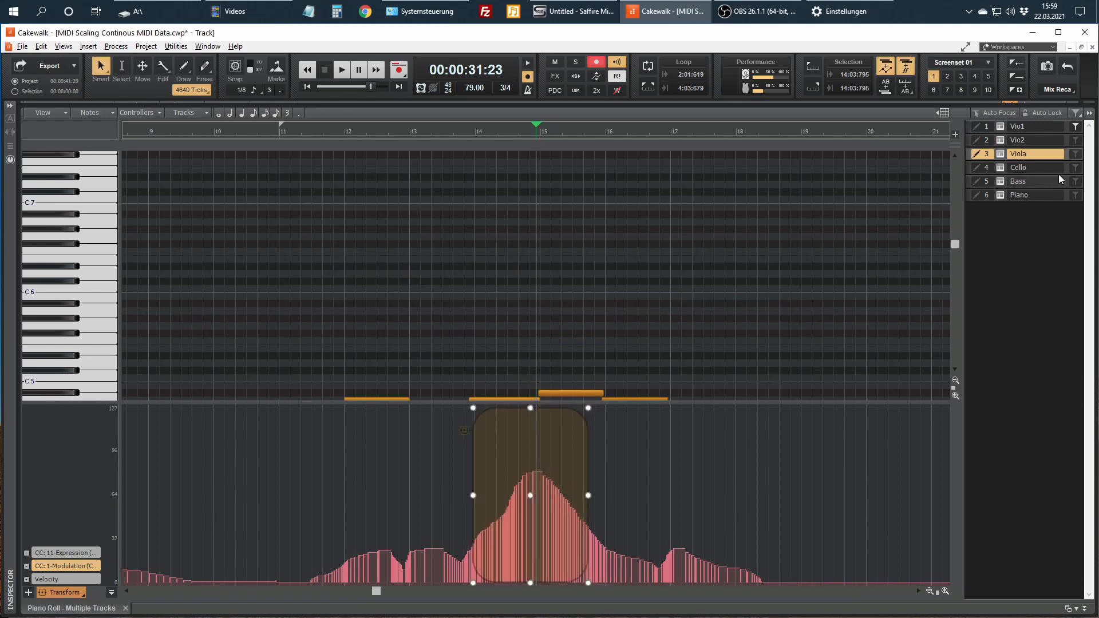
On the Cello track, scale the modulation in the Transform region up to a peak of about 55
click(984, 169)
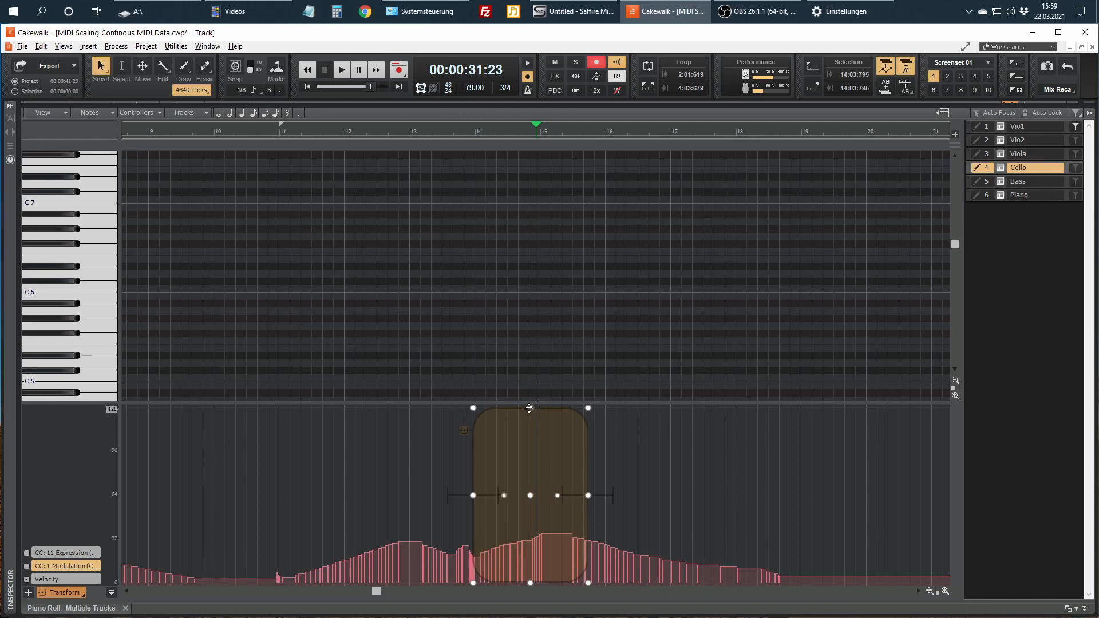
scroll(540, 321, down, 6)
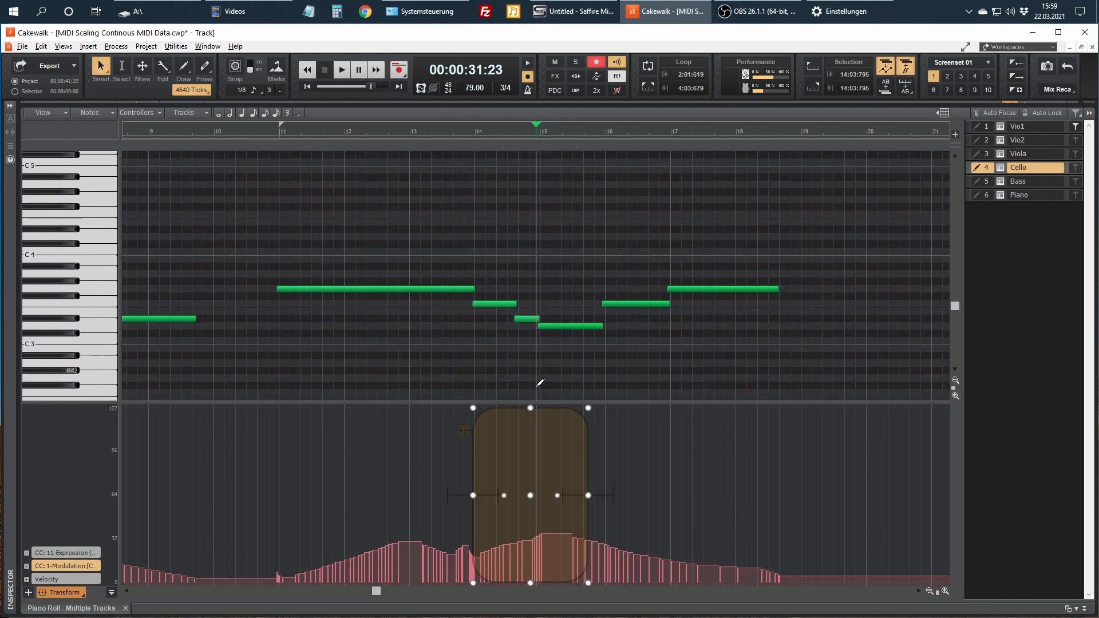
drag(530, 408, 522, 357)
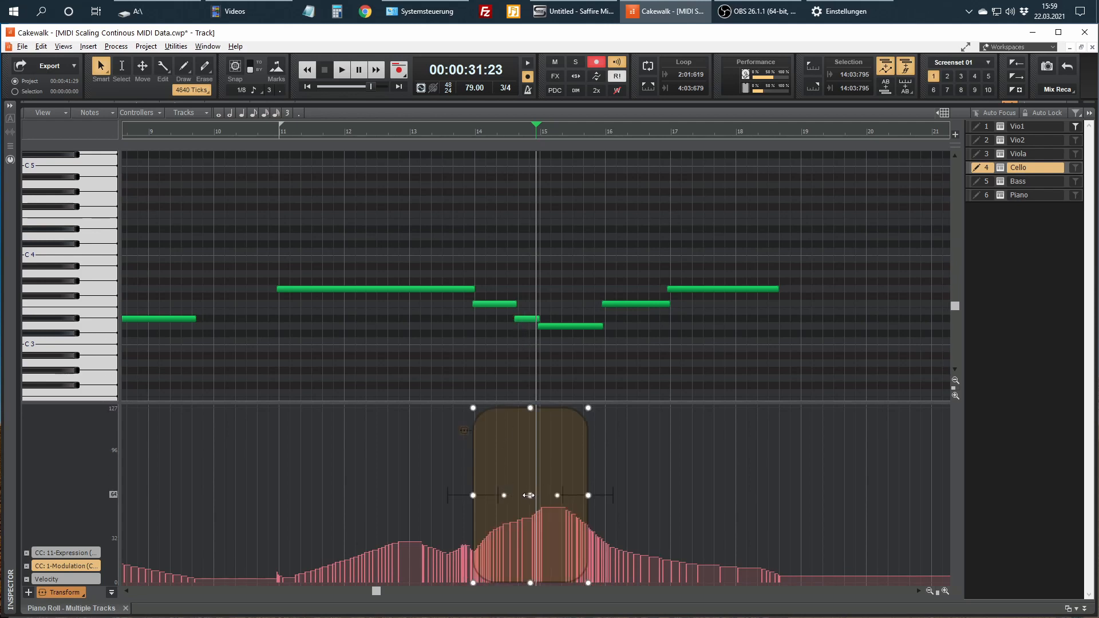
On the Bass track, scale the modulation peak up to about 81 and flex it to just before bar 15
click(978, 182)
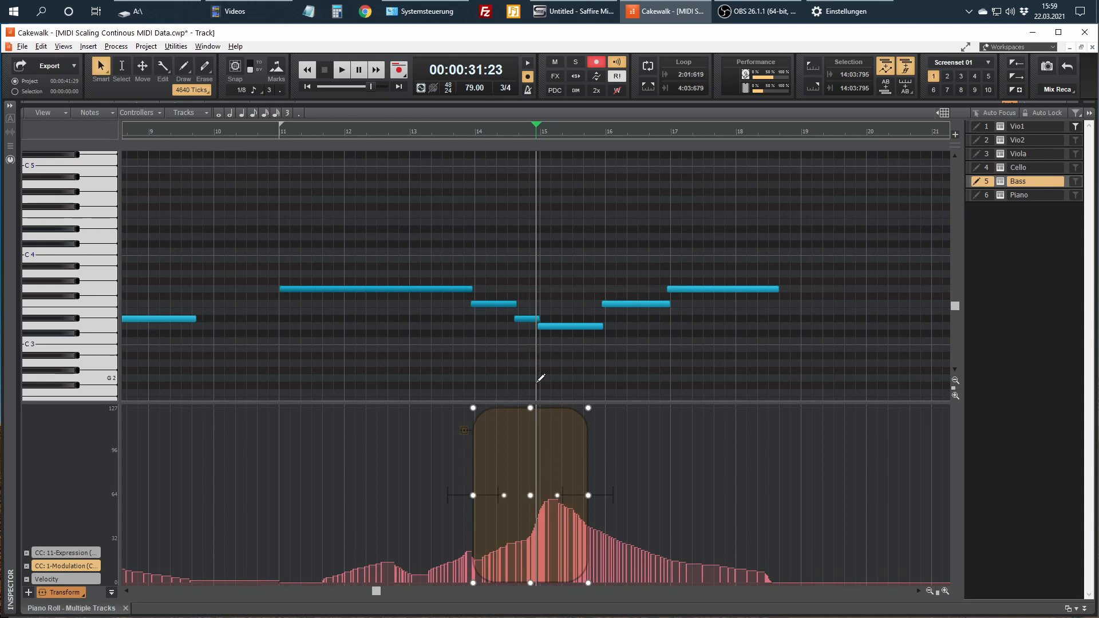
drag(532, 409, 527, 350)
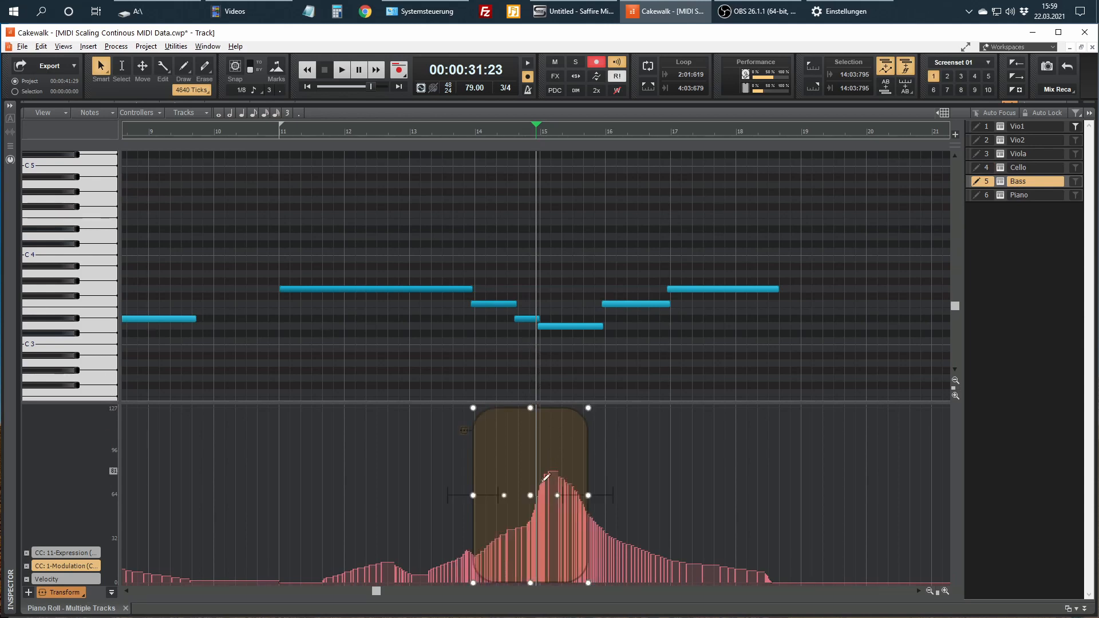
drag(530, 495, 512, 498)
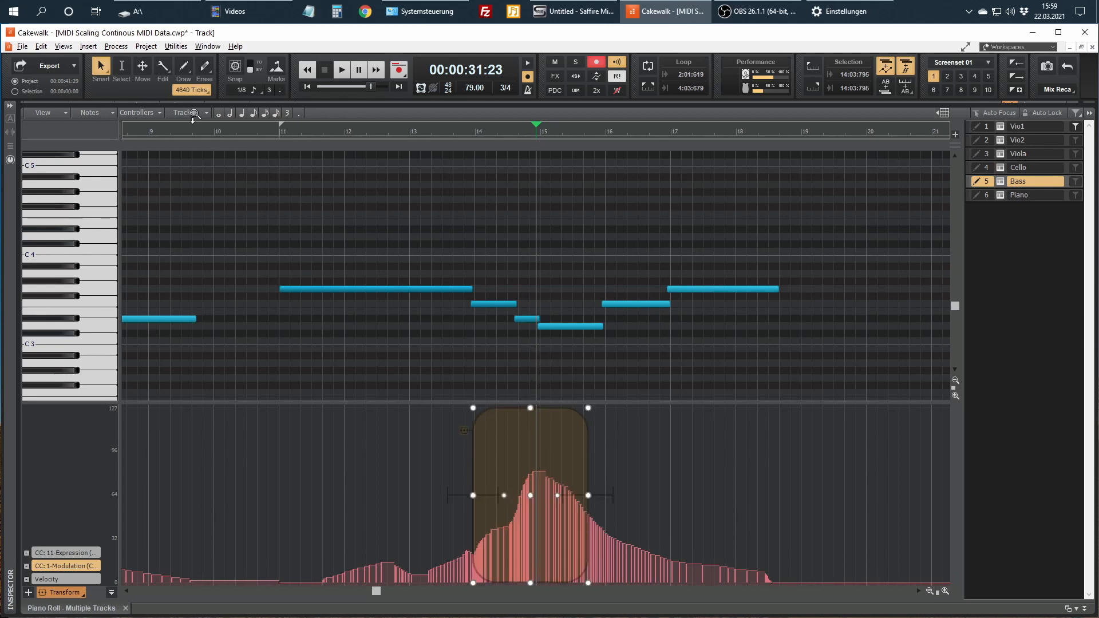
Play from mid bar 10 and show the notes and modulation of all six tracks together, Vio1 through Piano
click(249, 133)
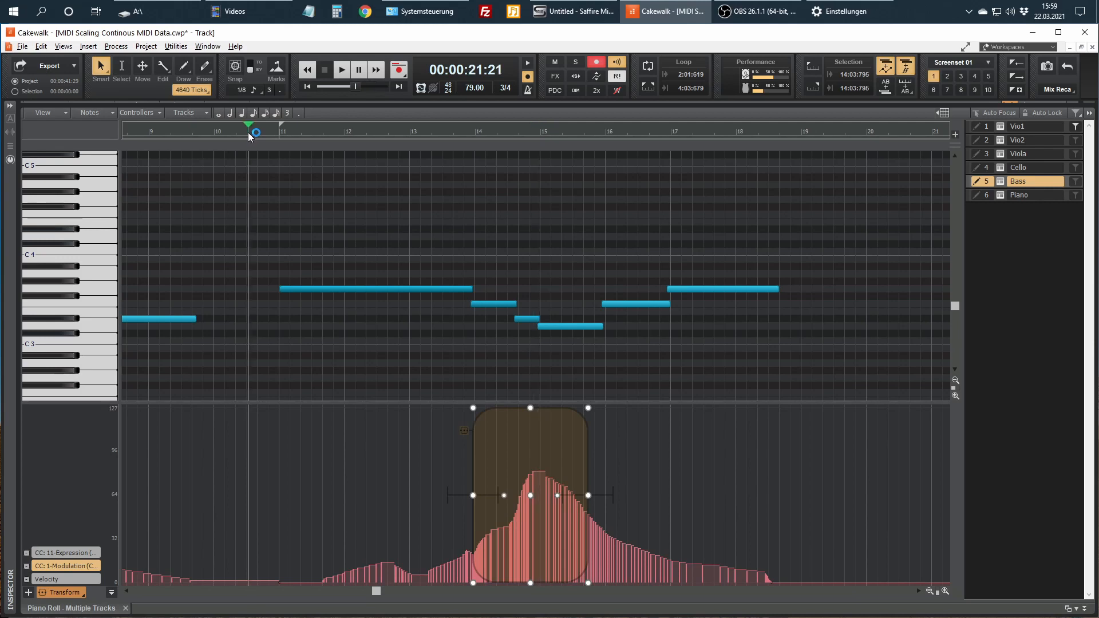
key(space)
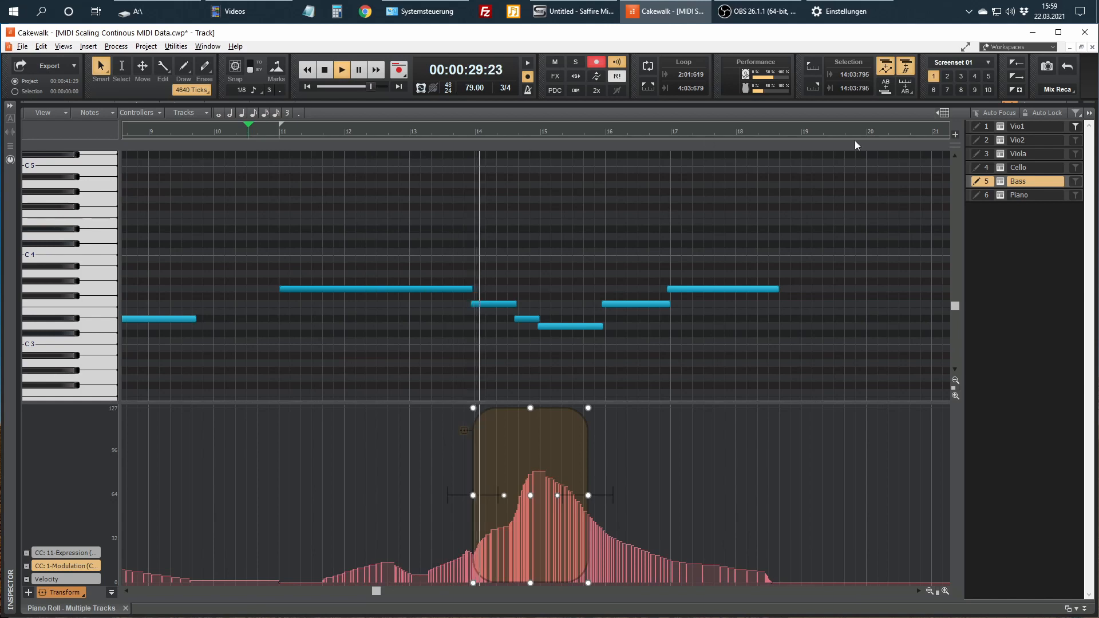
drag(989, 125, 986, 198)
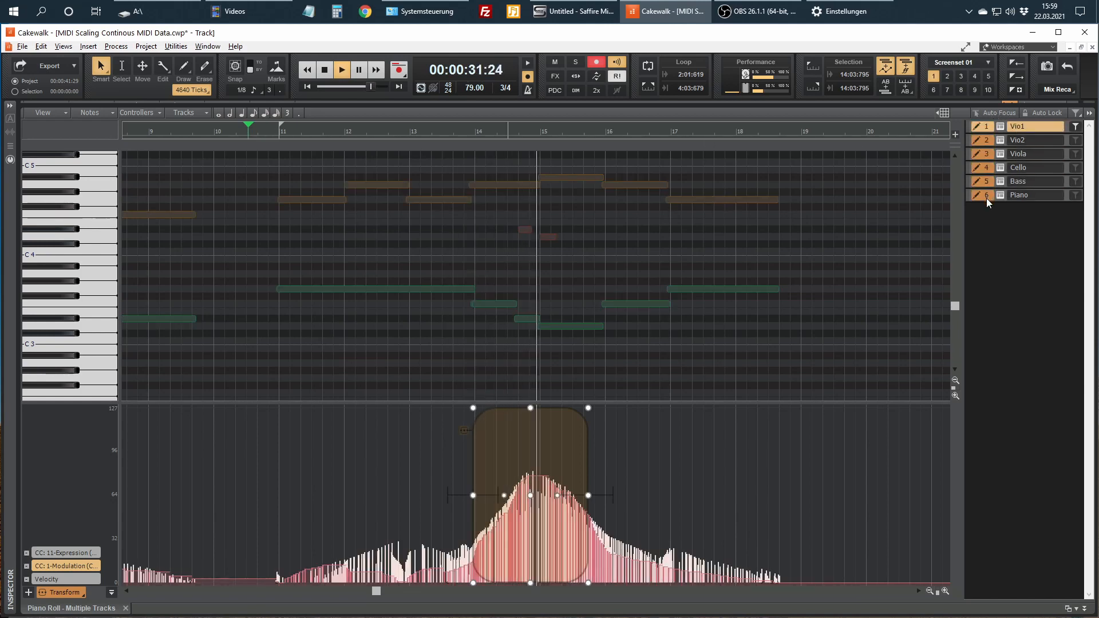
scroll(701, 314, up, 2)
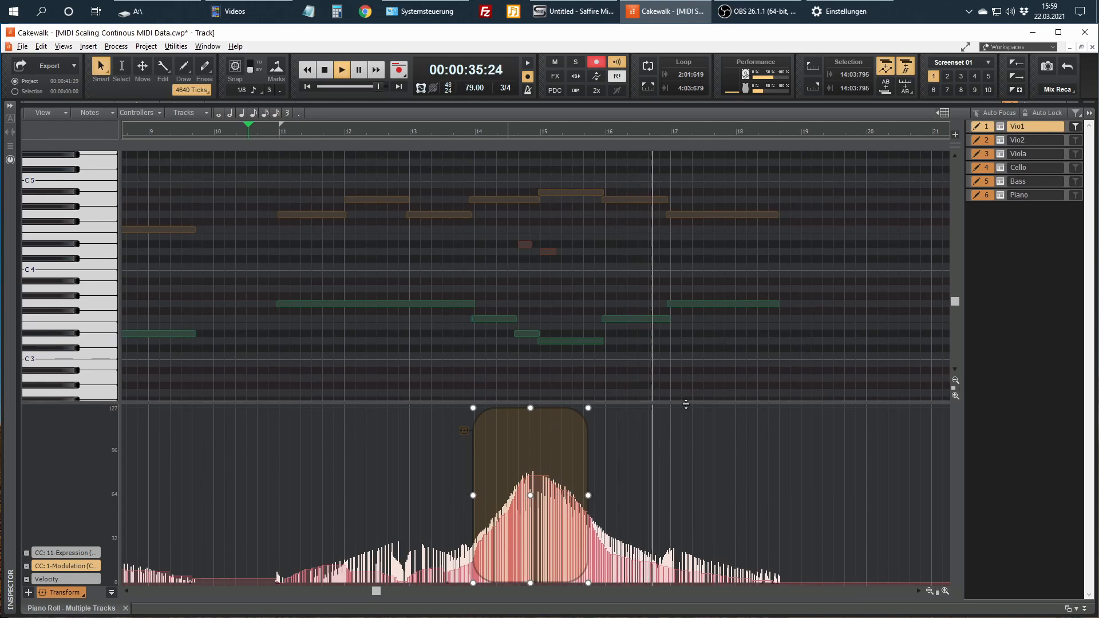
Enlarge the note pane above the controller pane and bring the violin notes into view
drag(684, 402, 687, 457)
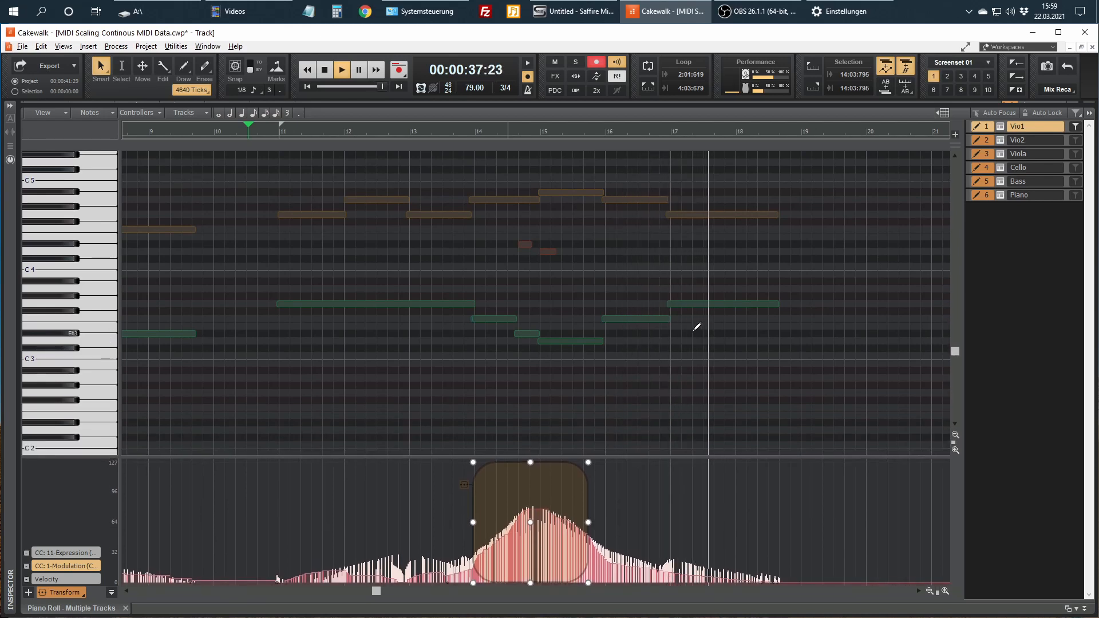
scroll(630, 326, up, 6)
scroll(627, 328, up, 1)
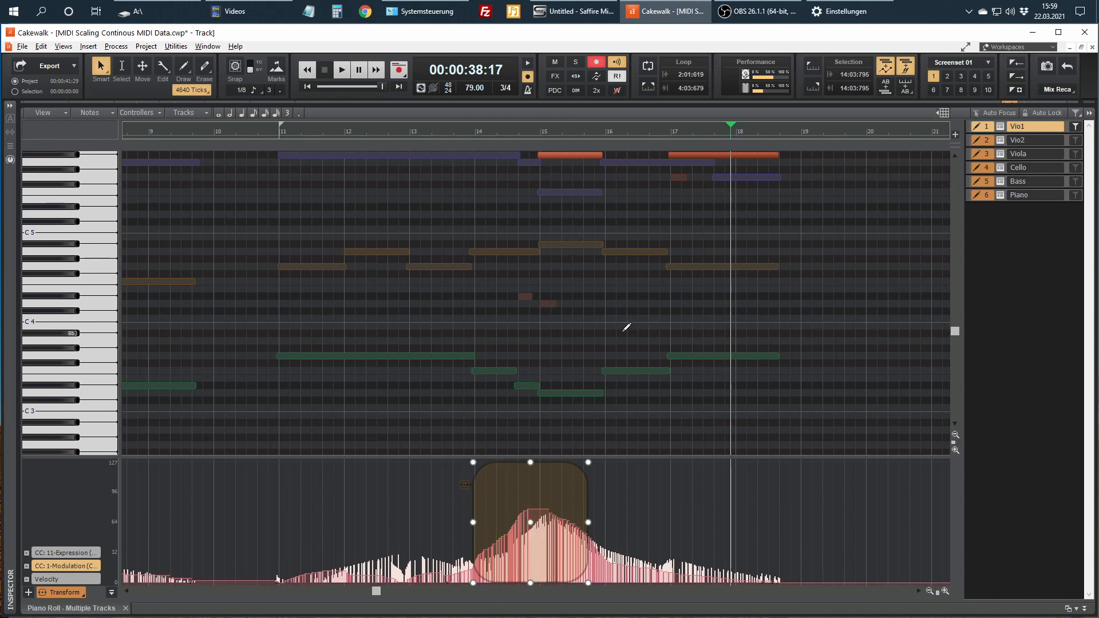
Undo the modulation scaling and flexing around bar 15 on the string tracks
key(ctrl+z)
key(ctrl+z)
key(ctrl+z)
key(ctrl+z)
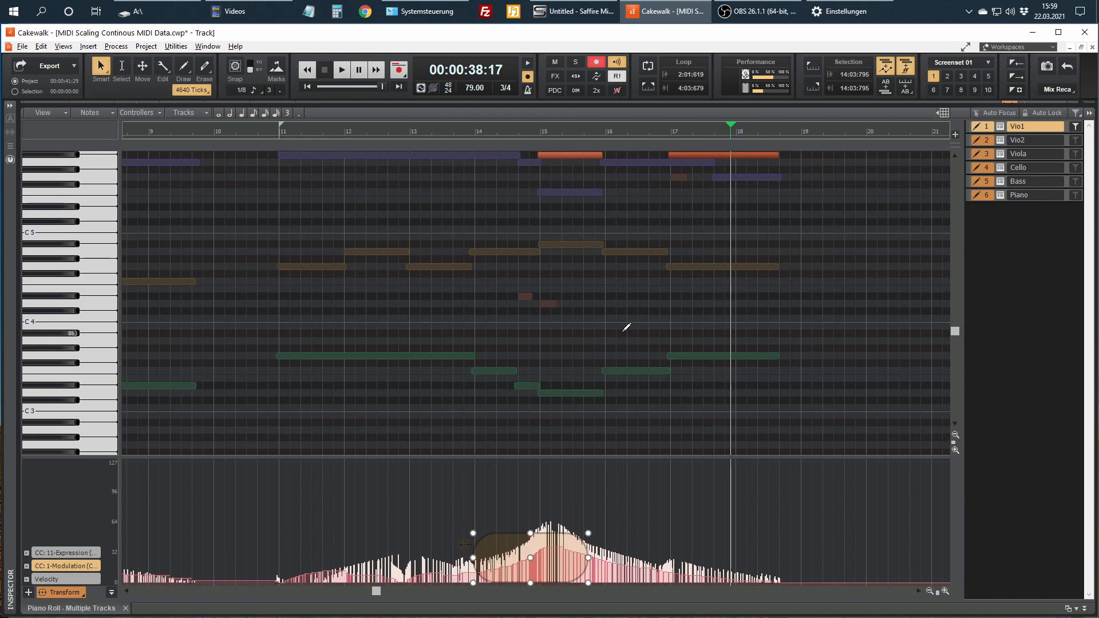
key(ctrl+z)
key(ctrl+z)
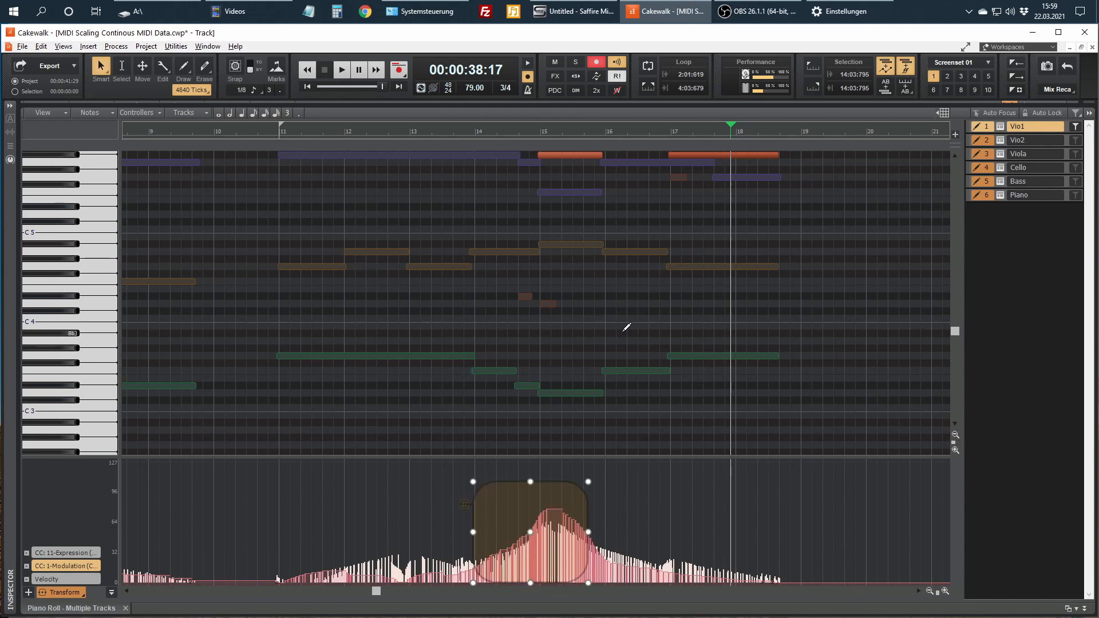
Play from just before bar 11 to hear the original modulation, with the higher violin notes in view
click(266, 138)
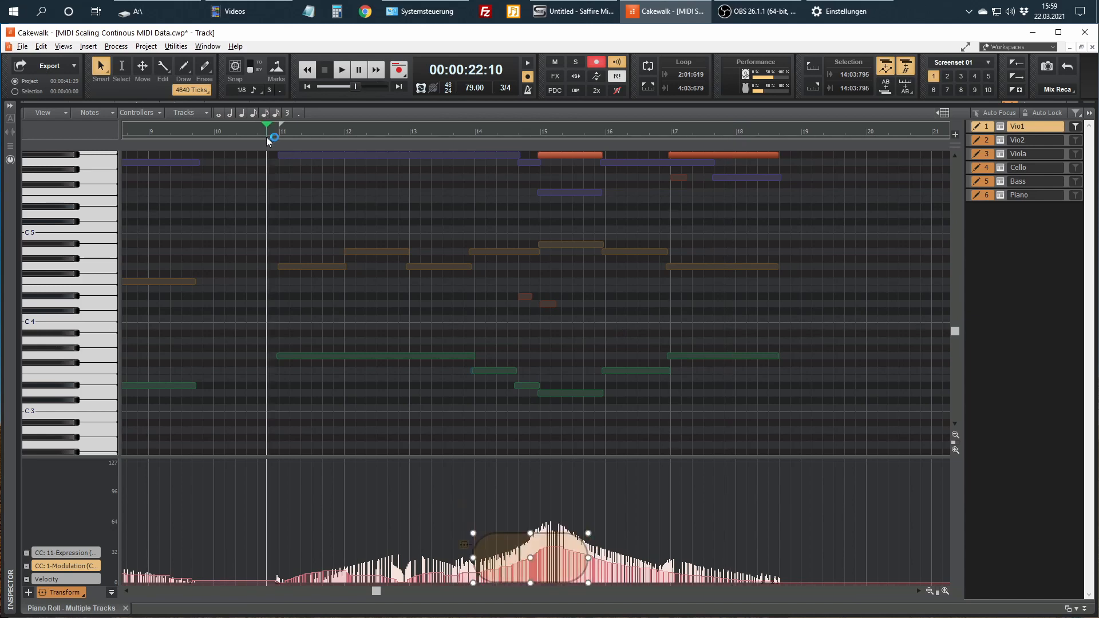
key(space)
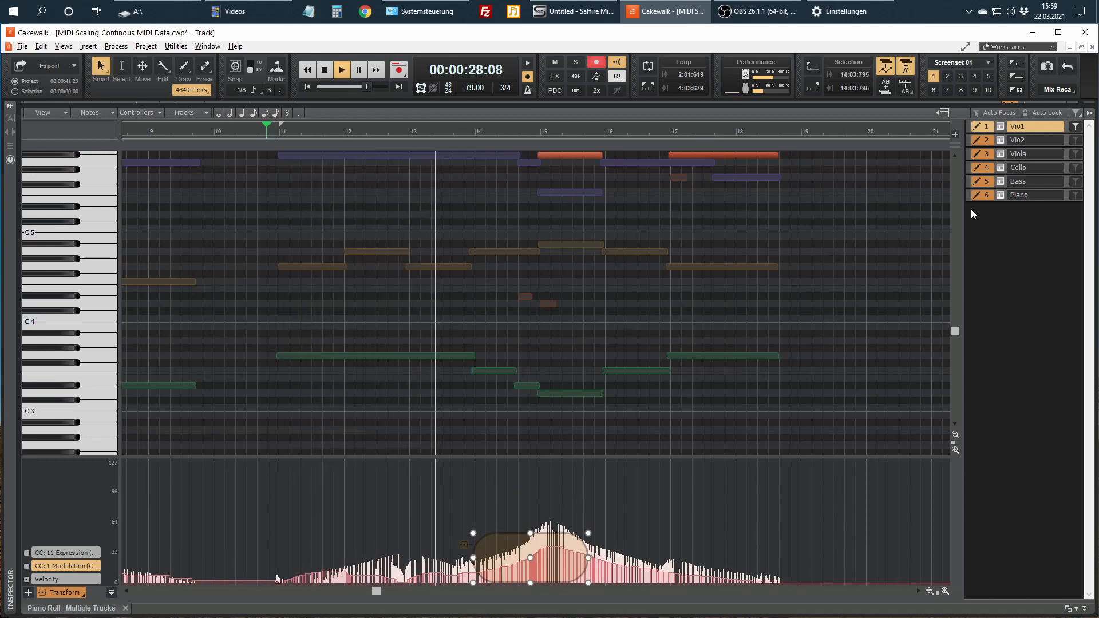
click(954, 155)
click(955, 155)
click(954, 154)
click(954, 154)
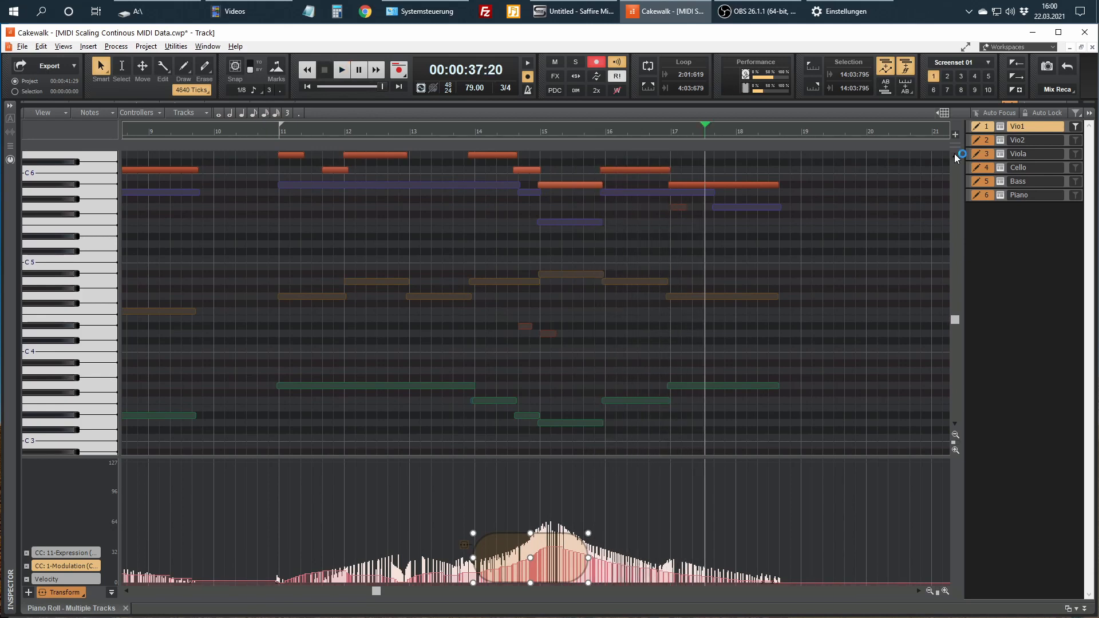
Redo the undone modulation scaling and flexing around bar 15 on the string tracks
key(ctrl+shift+z)
key(ctrl+z)
key(ctrl+z)
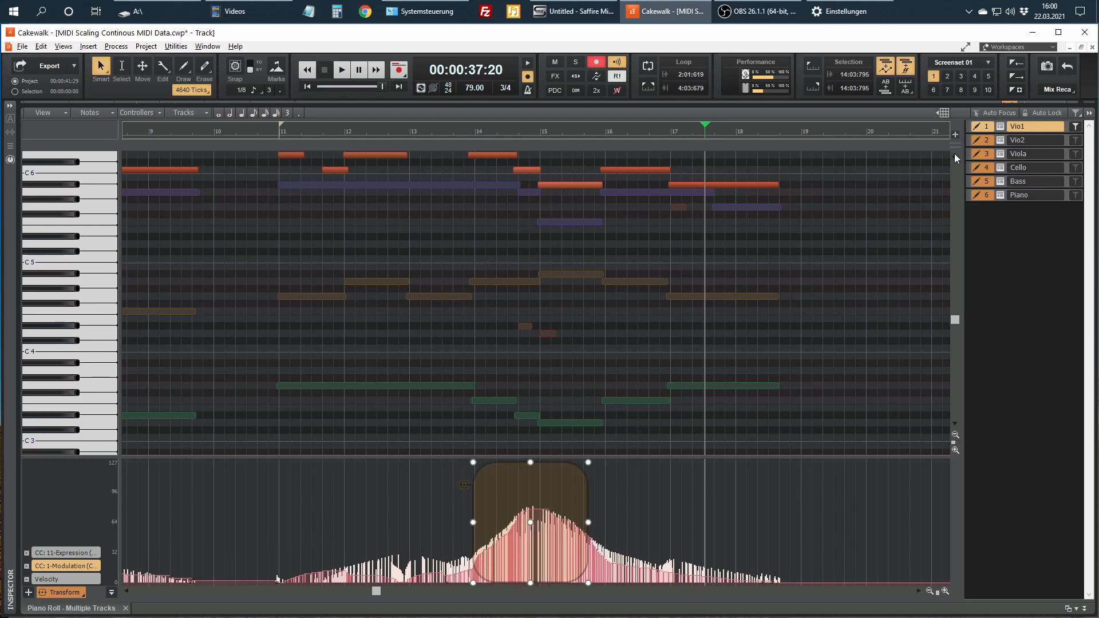
Play from just before bar 11 to hear the restored modulation edits, and hide the Piano track's notes
click(266, 135)
key(space)
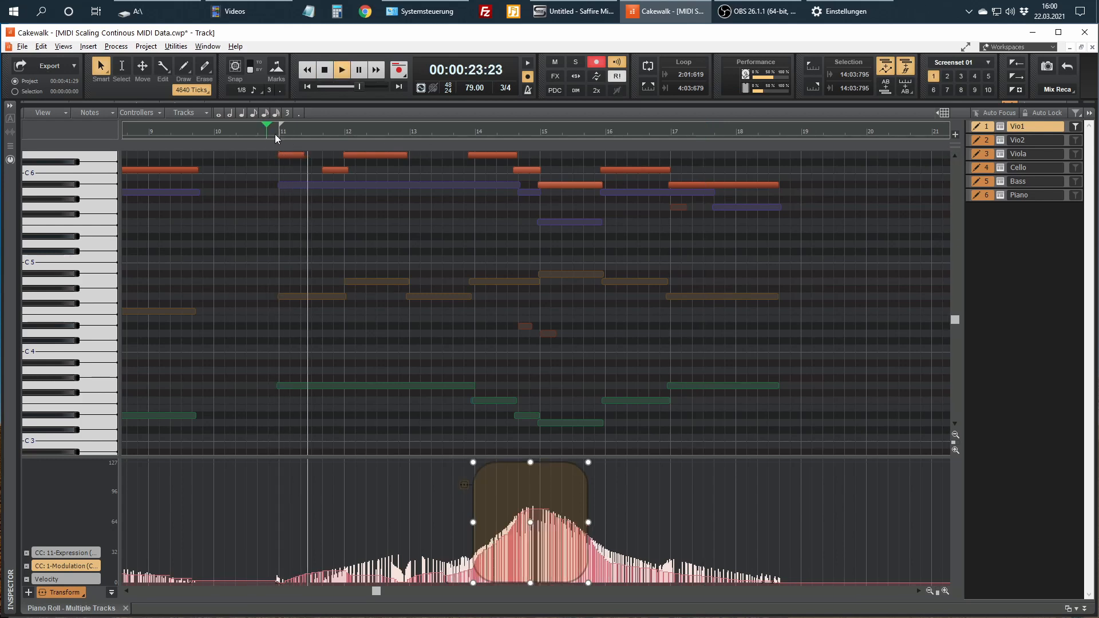
click(979, 196)
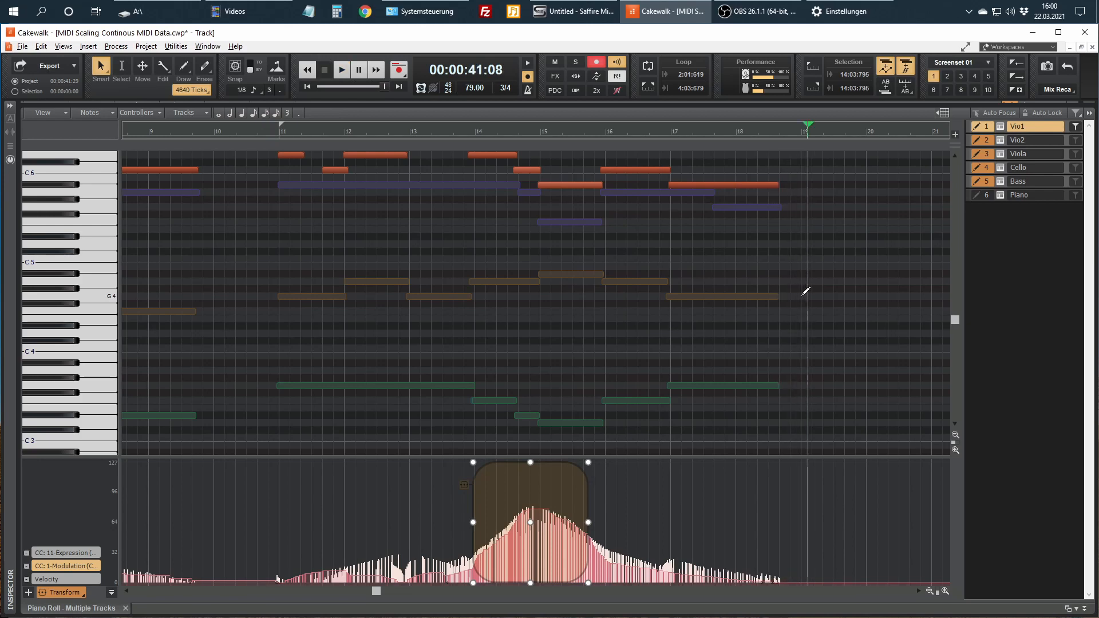
Return to the Track view and zoom out horizontally on the arrangement
key(d)
key(ctrl+Left)
key(ctrl+Left)
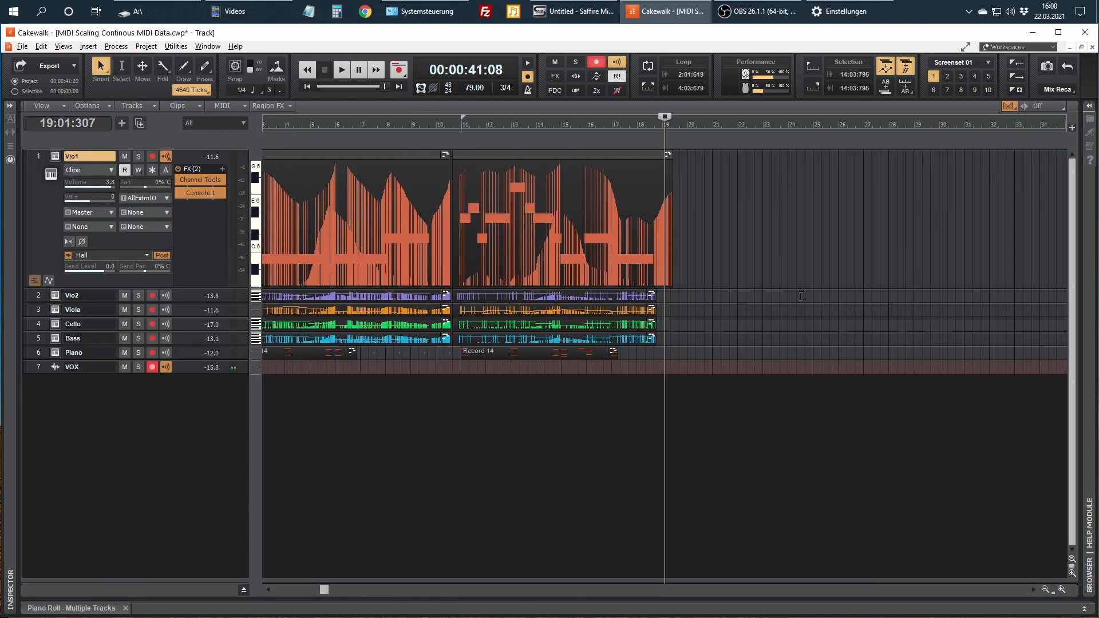